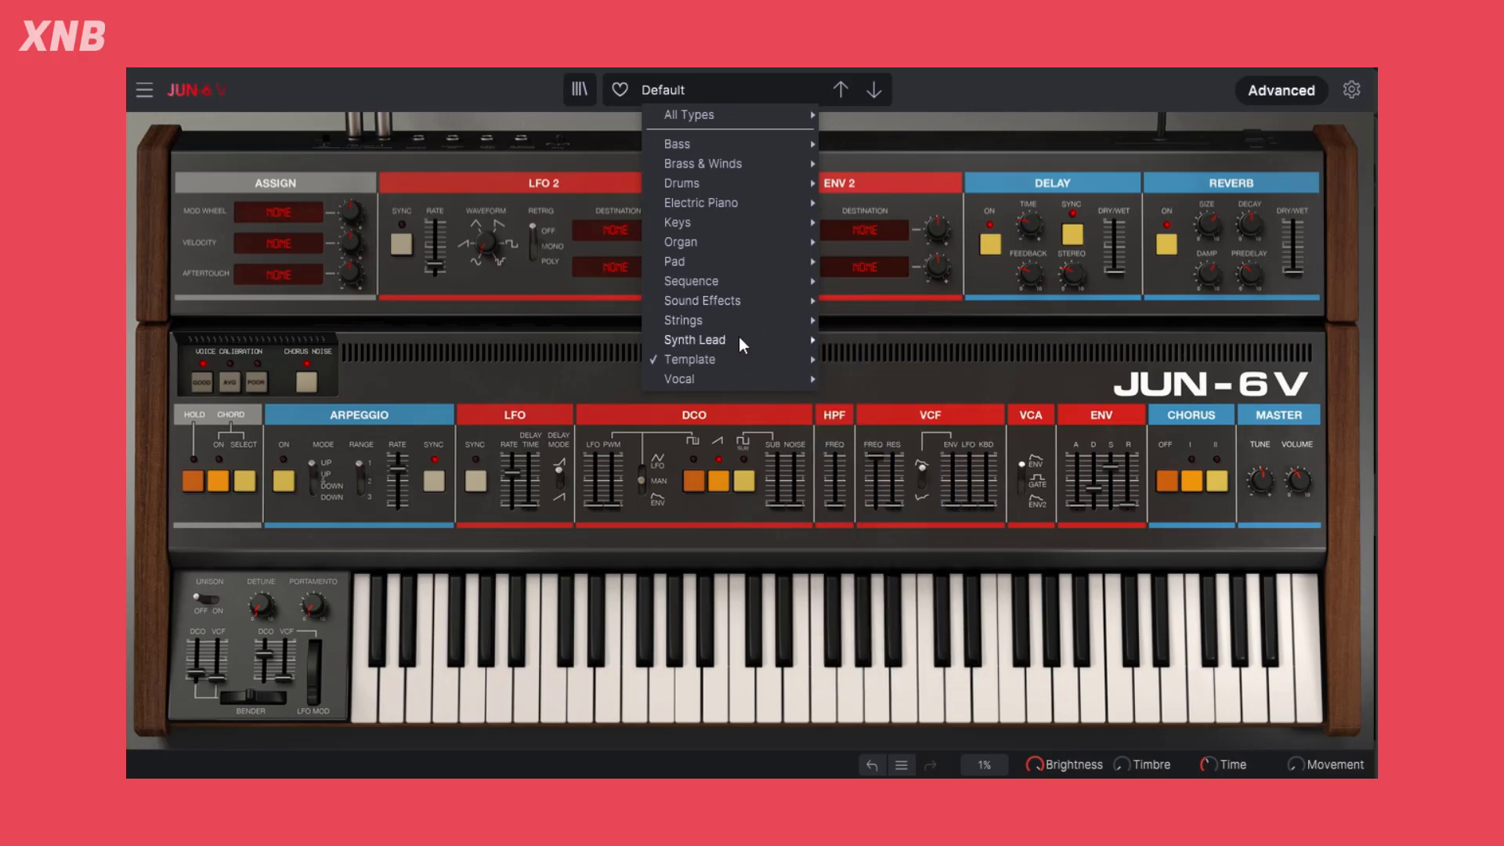
# Load the Default template preset and adjust the VCF frequency slider.
pyautogui.moveTo(741, 364)
pyautogui.click(874, 368)
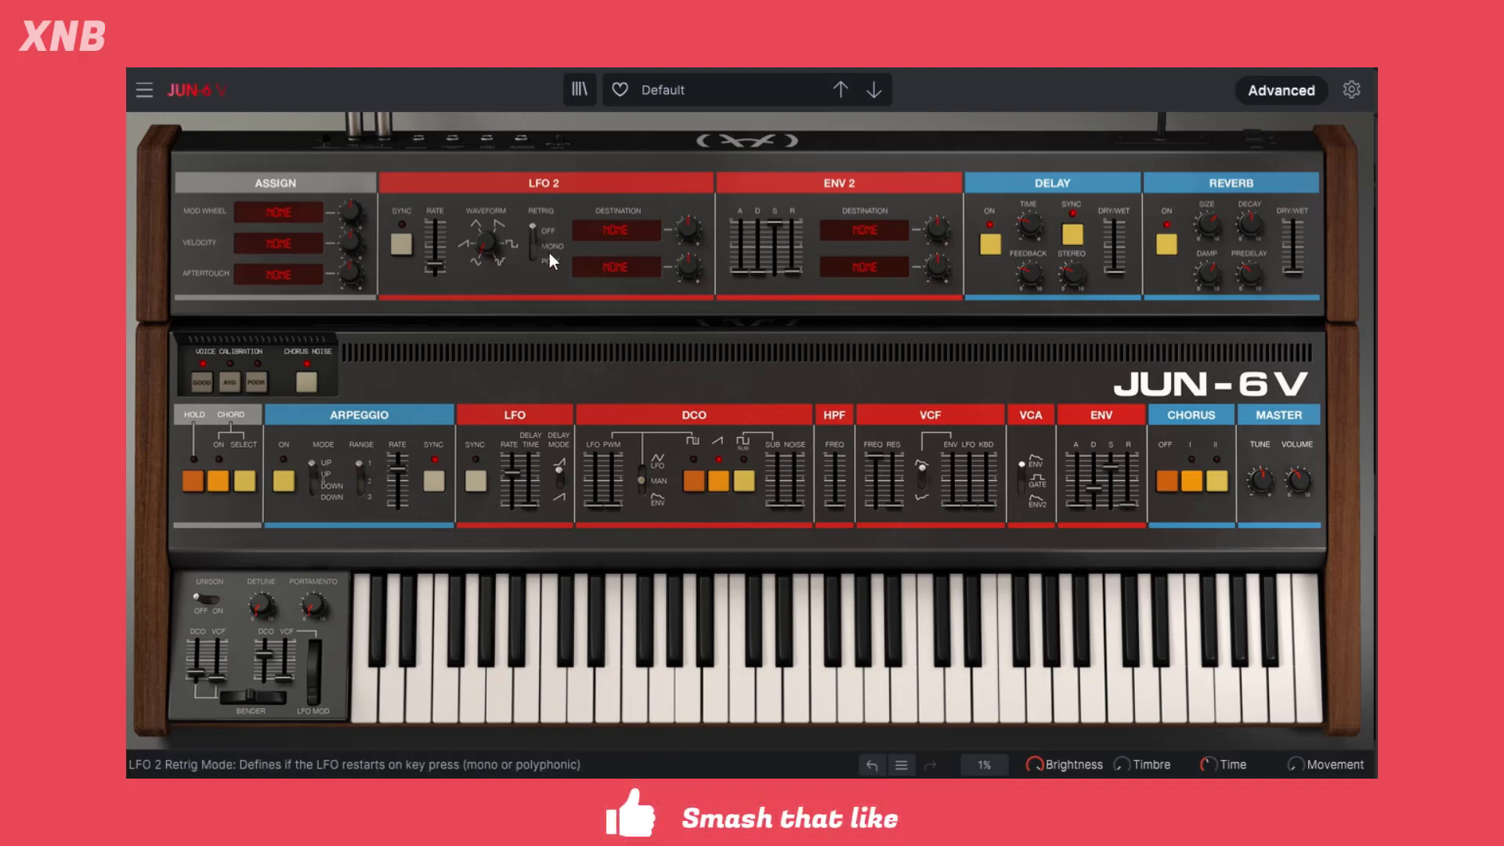
pyautogui.moveTo(549, 254)
pyautogui.moveTo(875, 462); pyautogui.dragTo(855, 453)
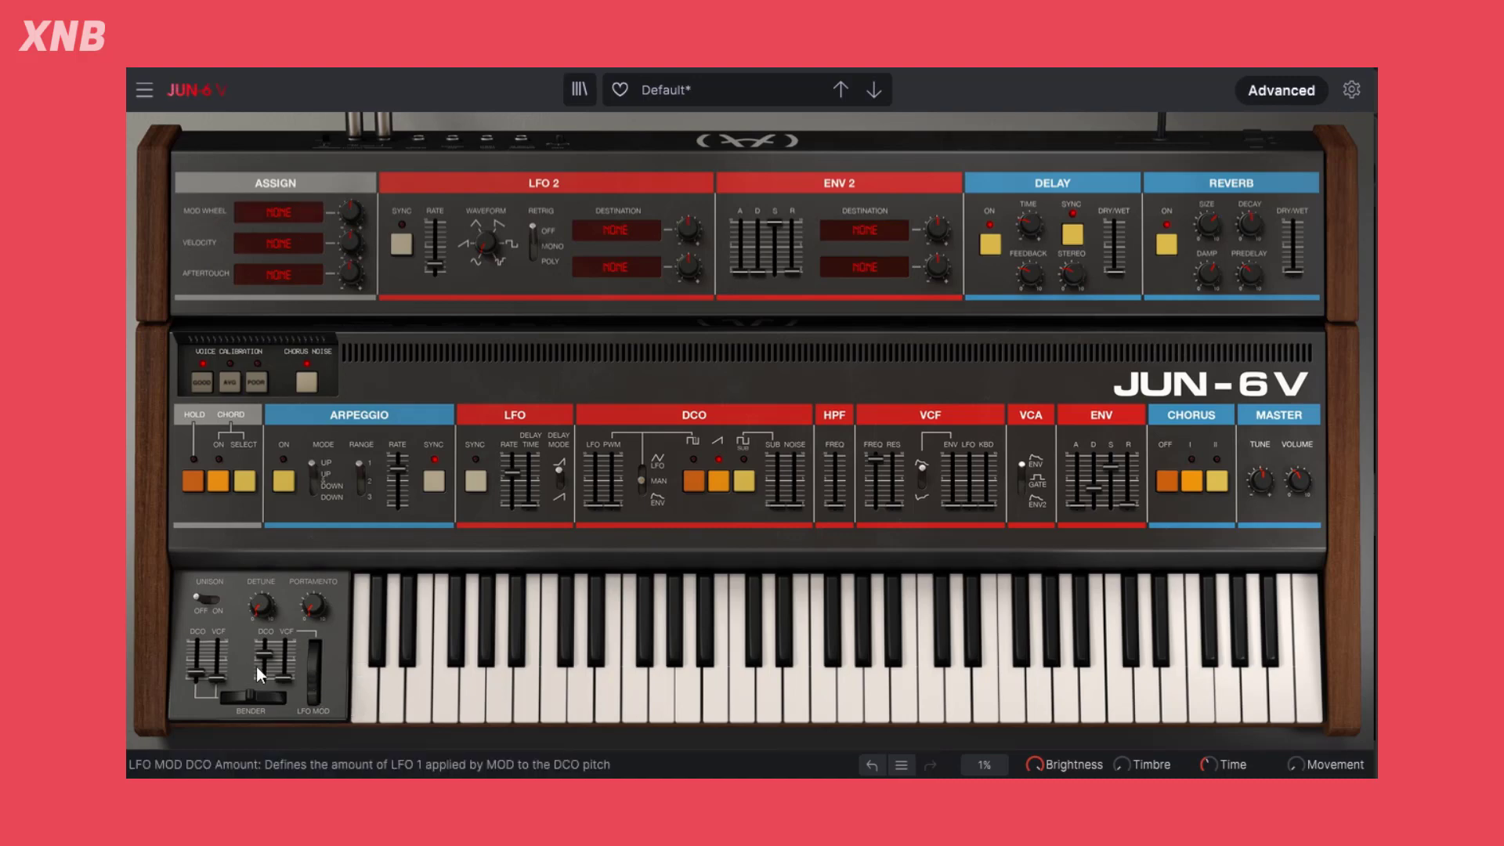
# Lower the LFO mod amount for DCO pitch to its minimum and assign the mod wheel to DCO PWM.
pyautogui.moveTo(265, 655)
pyautogui.moveTo(266, 653); pyautogui.dragTo(271, 675)
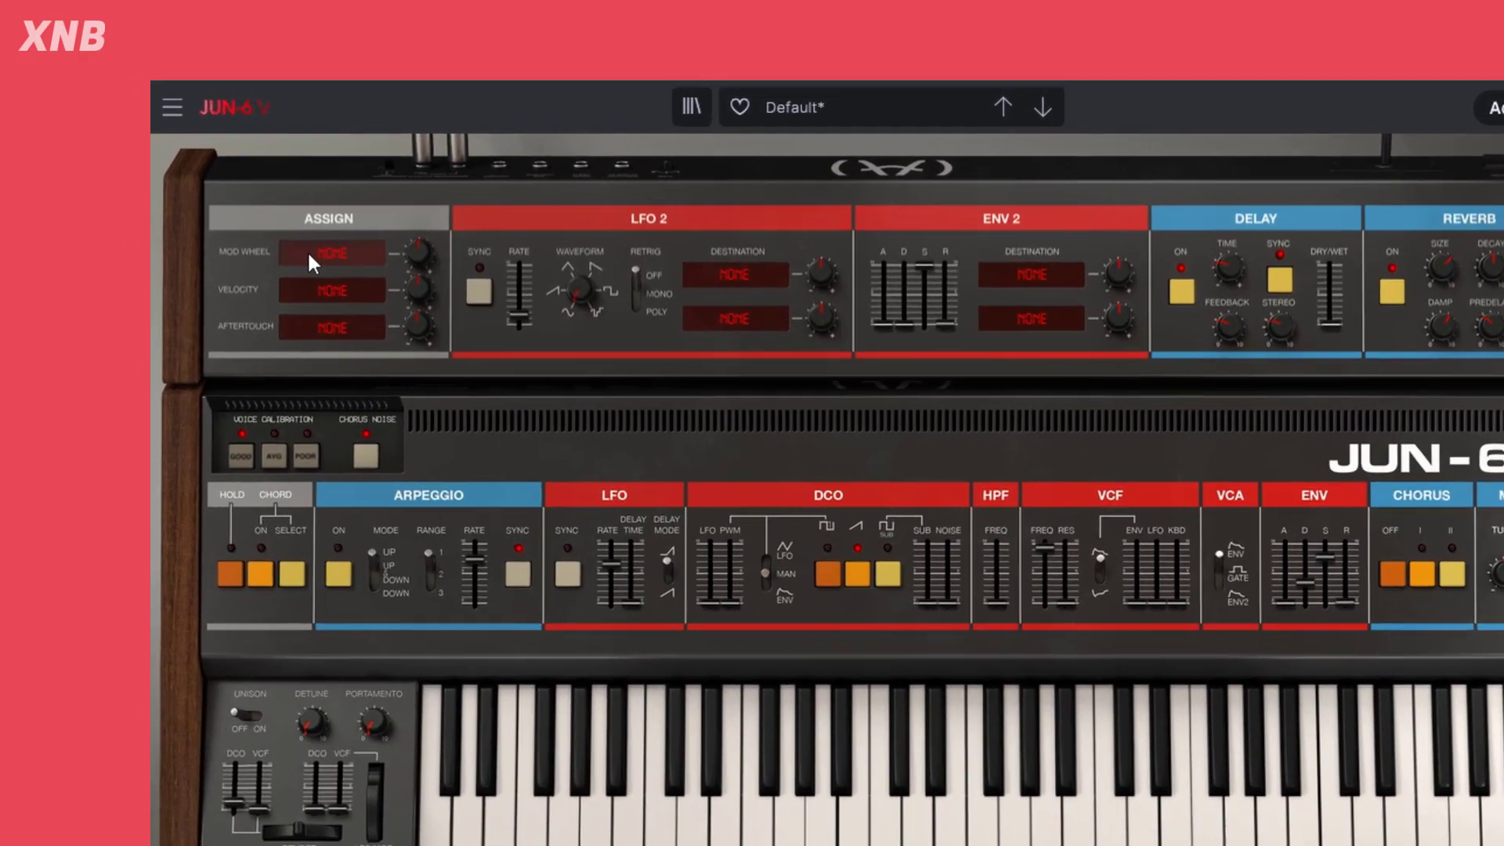
pyautogui.click(276, 212)
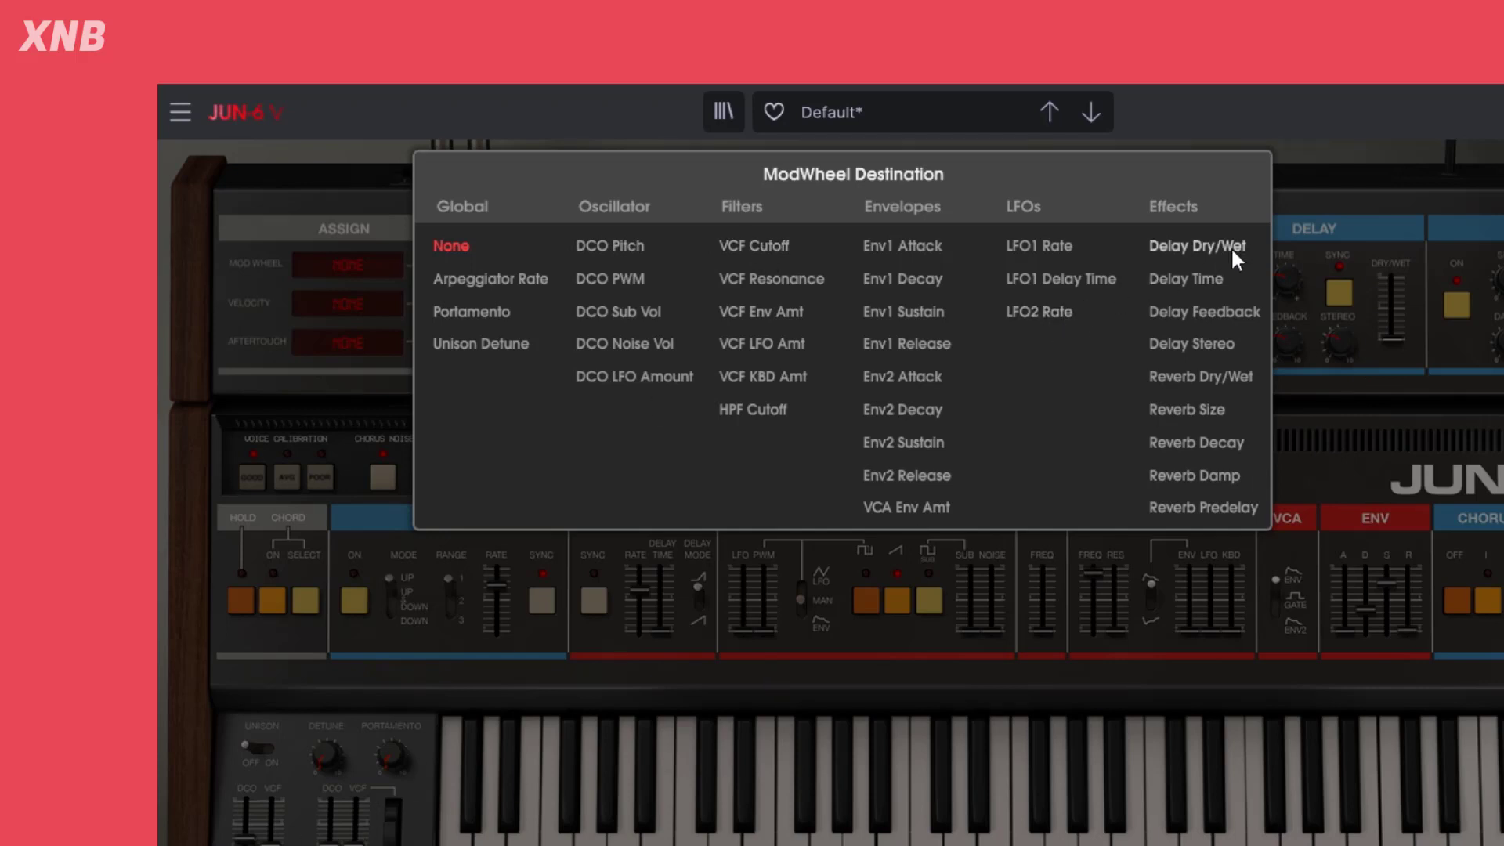
pyautogui.click(628, 280)
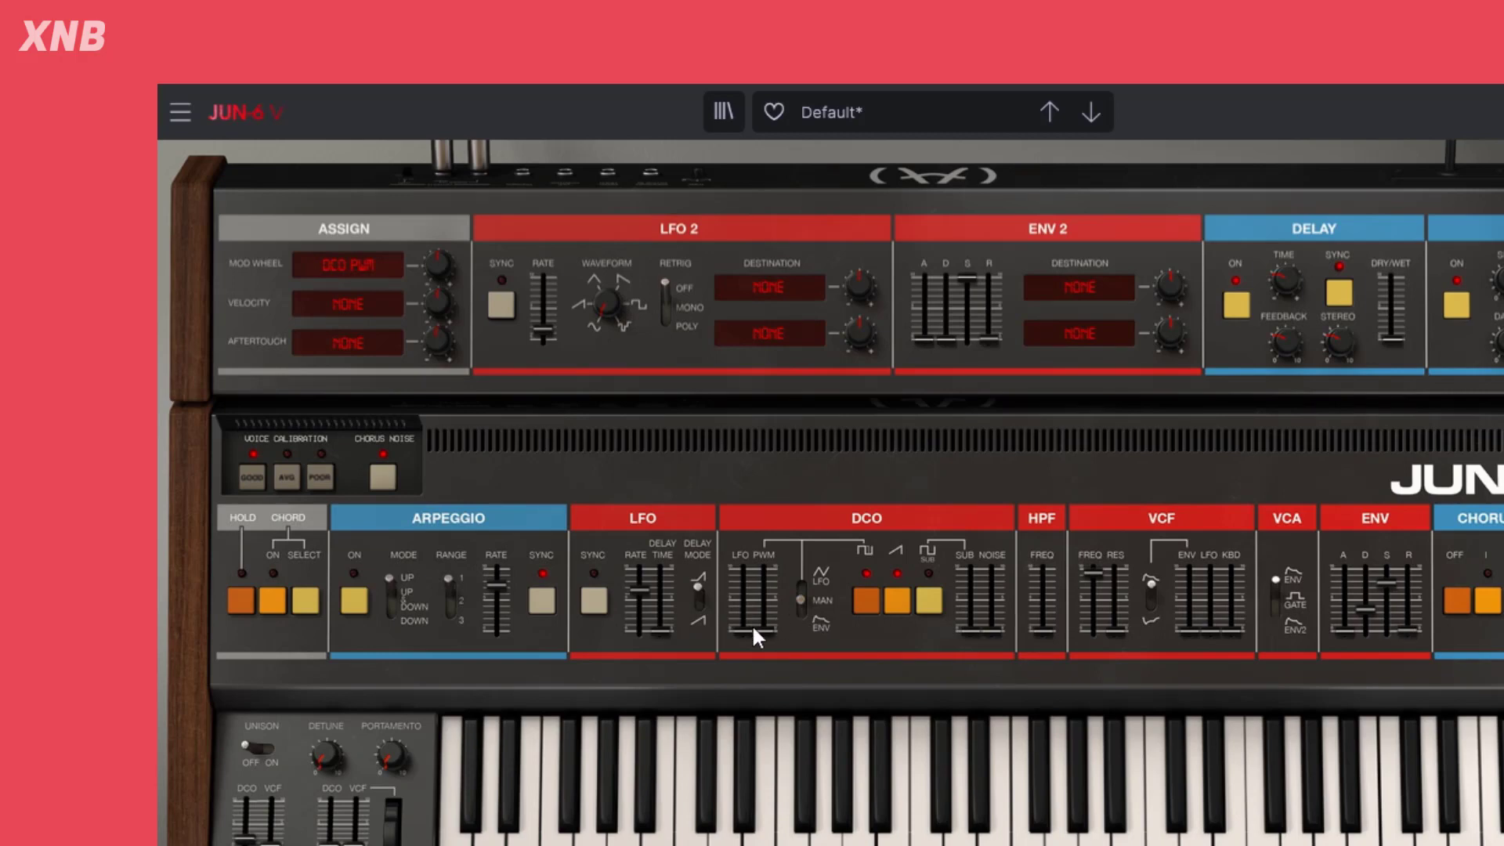
# Sweep the DCO PWM amount up, settle it near the low end of its range, and try the mod wheel.
pyautogui.moveTo(754, 629); pyautogui.dragTo(755, 569)
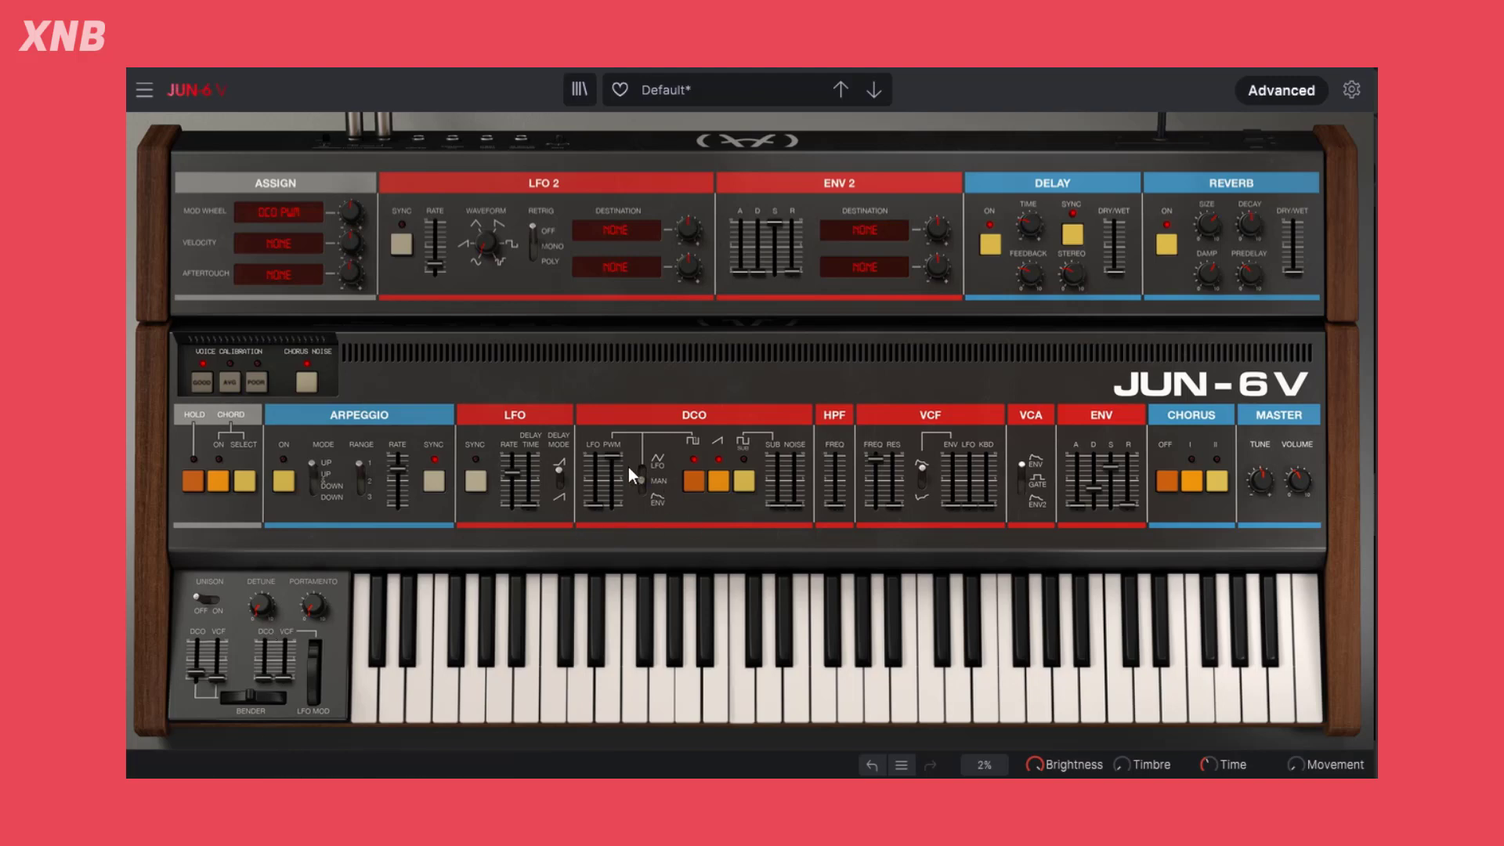
pyautogui.moveTo(612, 472); pyautogui.dragTo(611, 466)
pyautogui.moveTo(612, 469); pyautogui.dragTo(611, 490)
pyautogui.moveTo(311, 658); pyautogui.dragTo(312, 659)
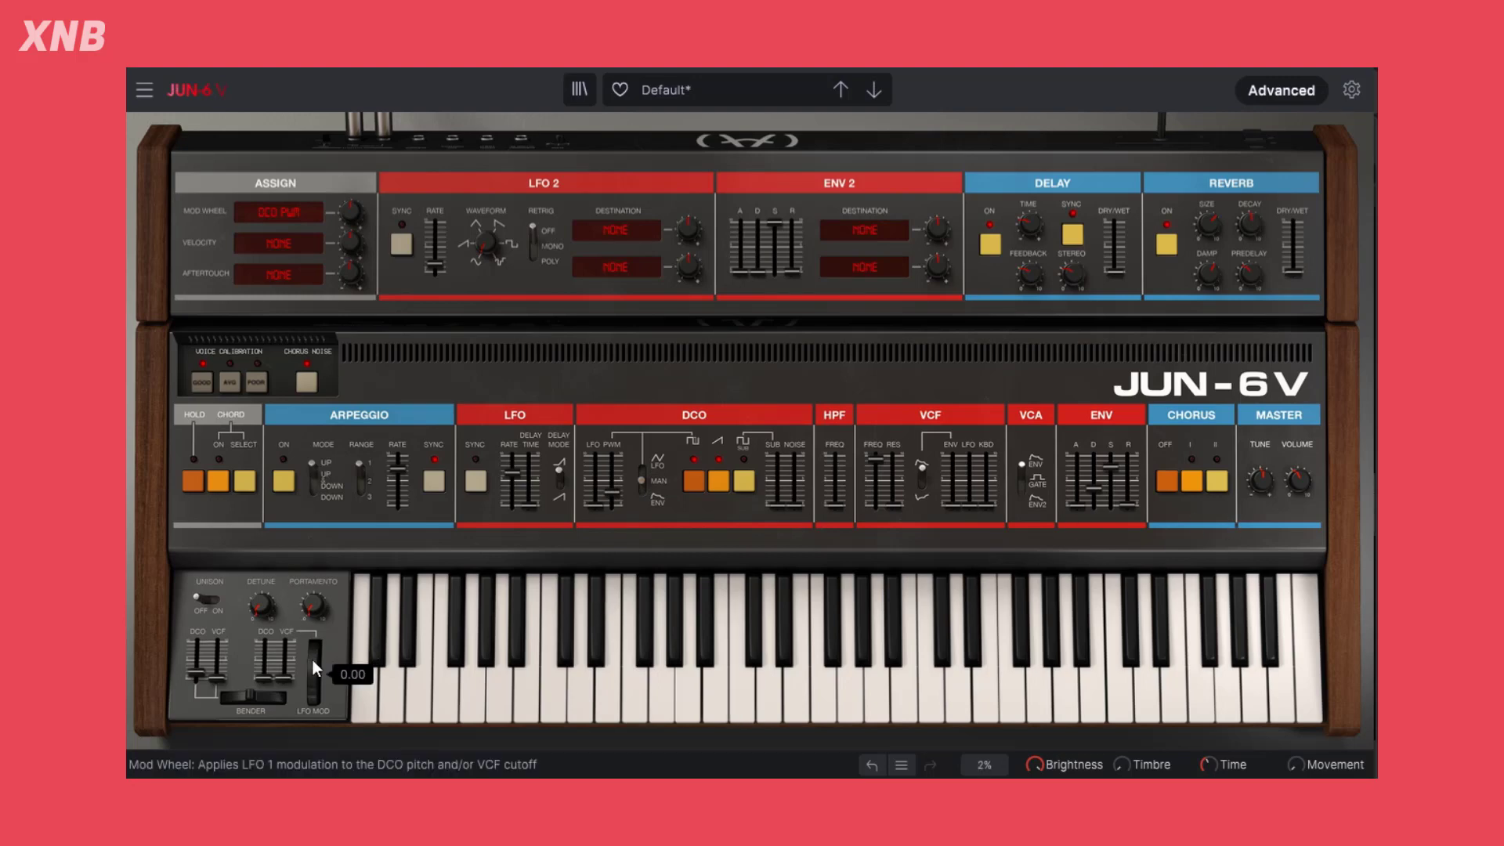
# Raise the mod wheel's modulation amount for DCO PWM to 1.00.
pyautogui.moveTo(347, 209); pyautogui.dragTo(347, 210)
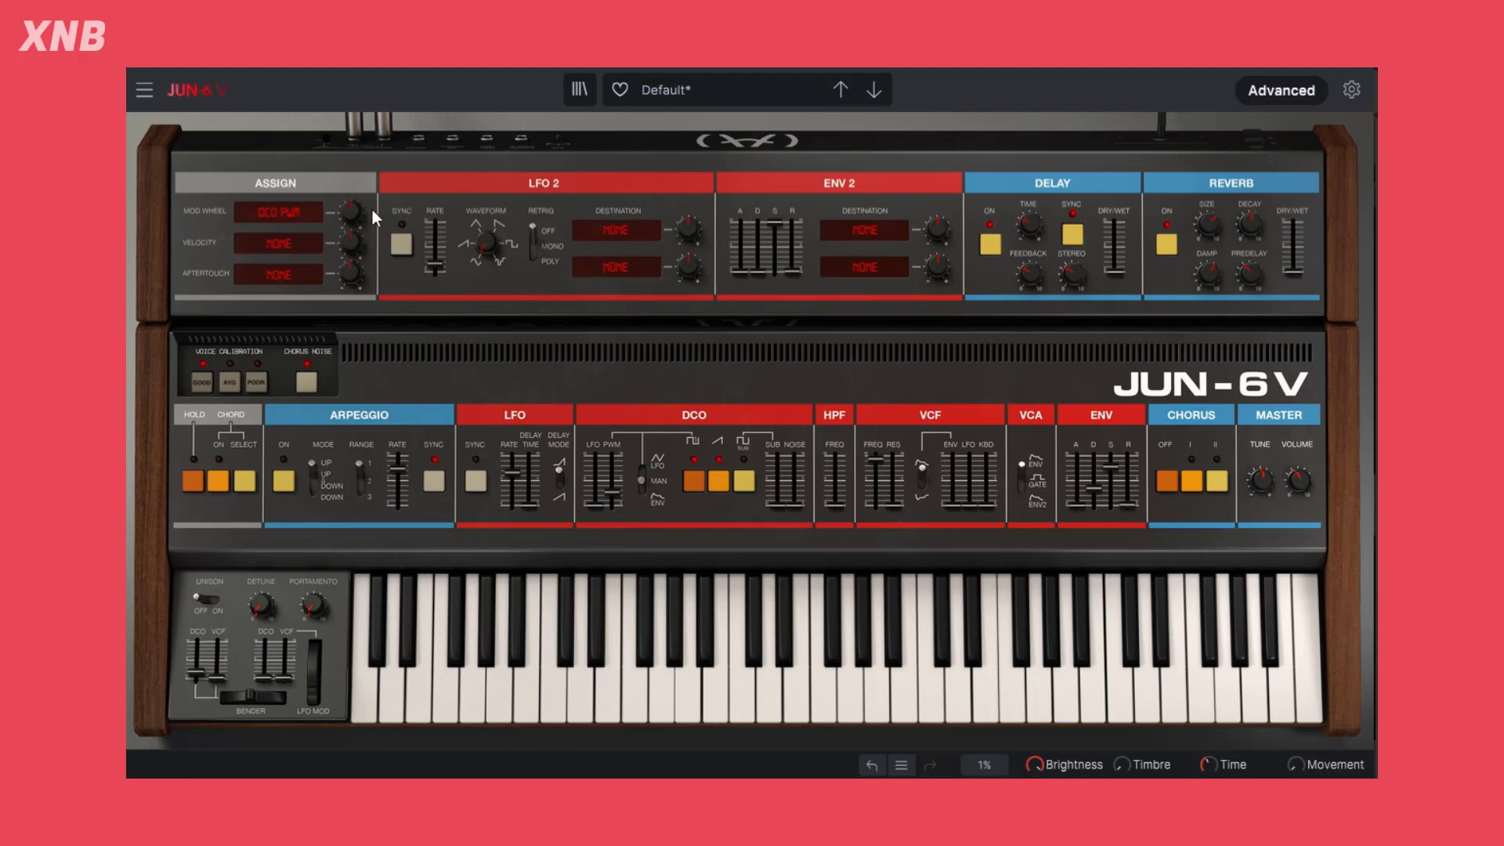
pyautogui.moveTo(352, 205); pyautogui.dragTo(353, 205)
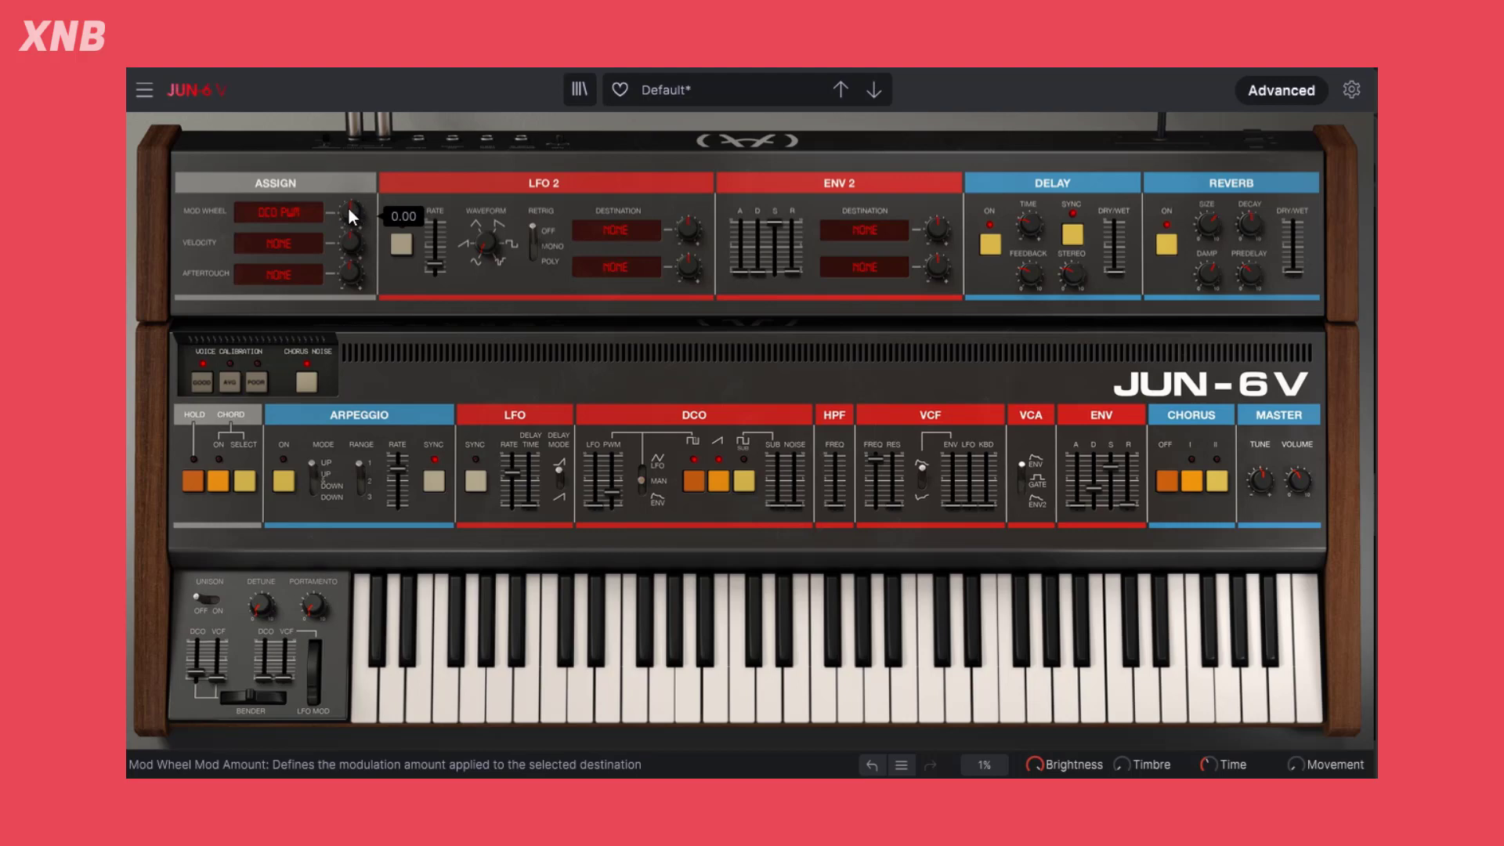
pyautogui.moveTo(348, 207); pyautogui.dragTo(348, 206)
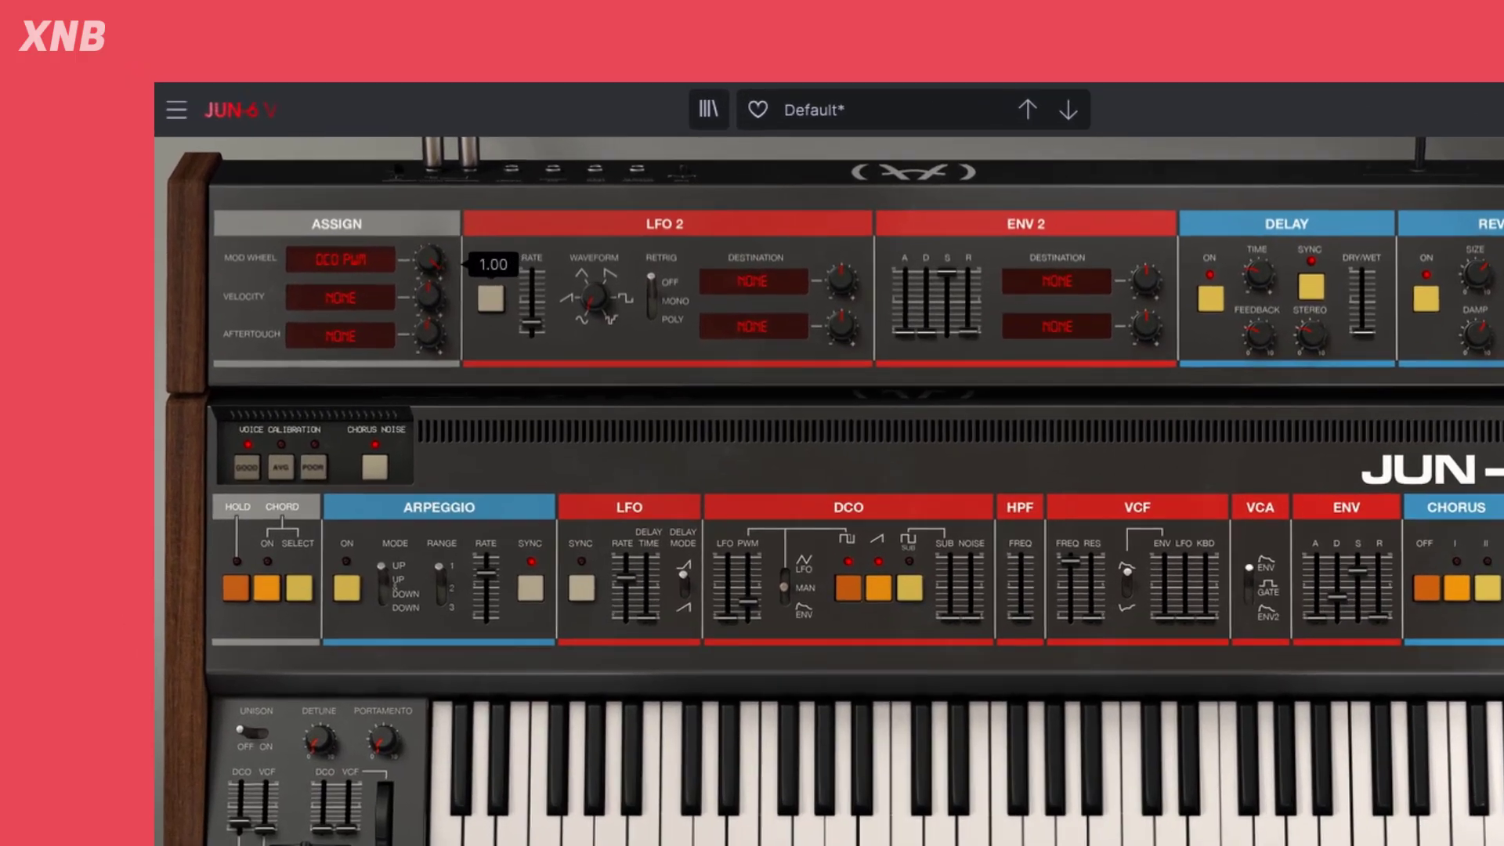
pyautogui.moveTo(430, 259); pyautogui.dragTo(434, 249)
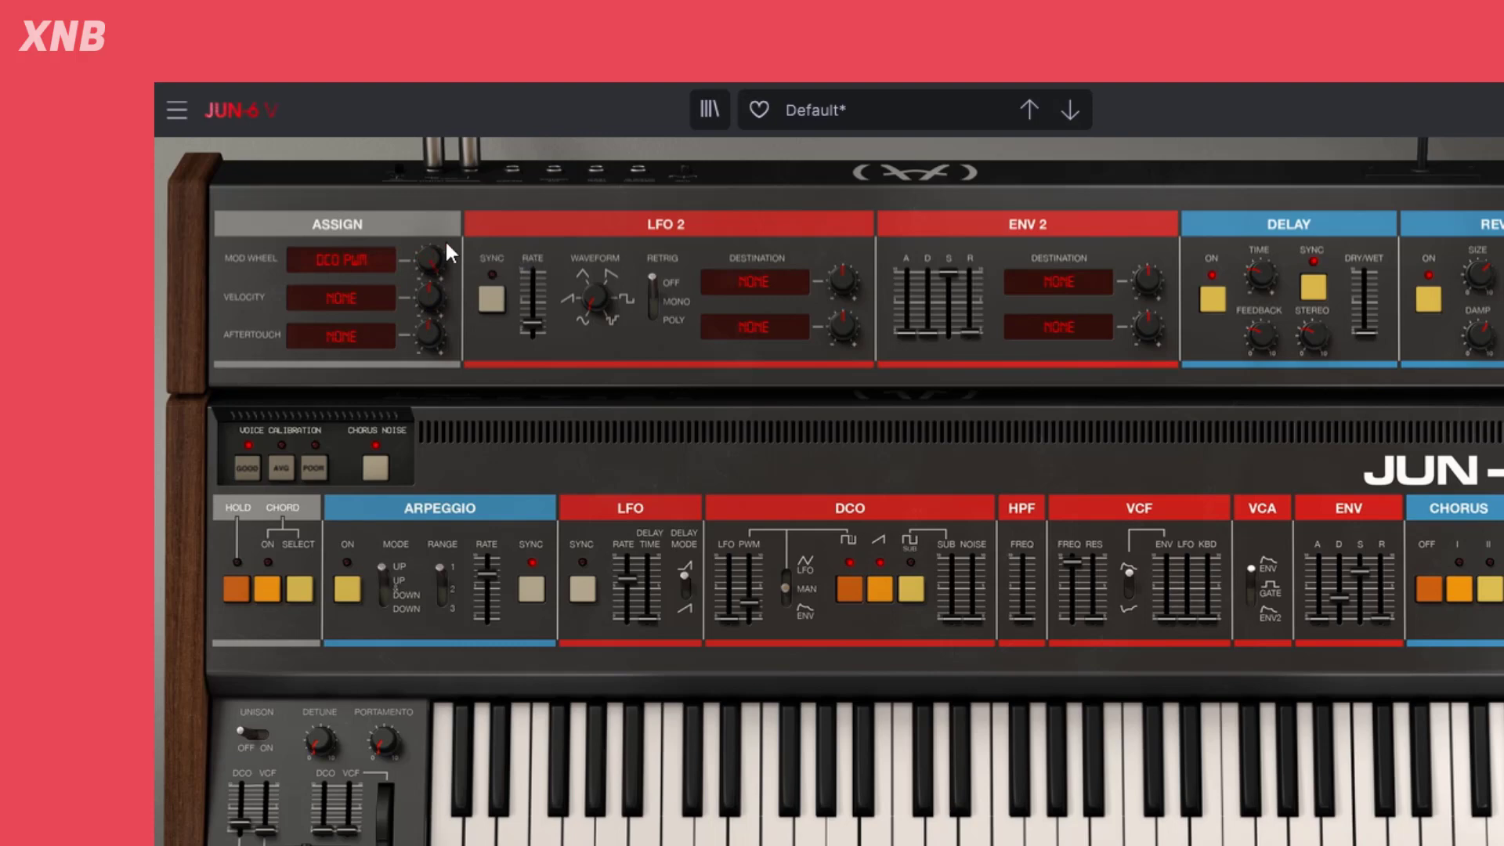
# Lower the DCO PWM amount close to zero and sweep the mod wheel up and back to test the modulation.
pyautogui.moveTo(750, 601)
pyautogui.mouseDown()
pyautogui.moveTo(756, 550)
pyautogui.moveTo(756, 609)
pyautogui.mouseUp()
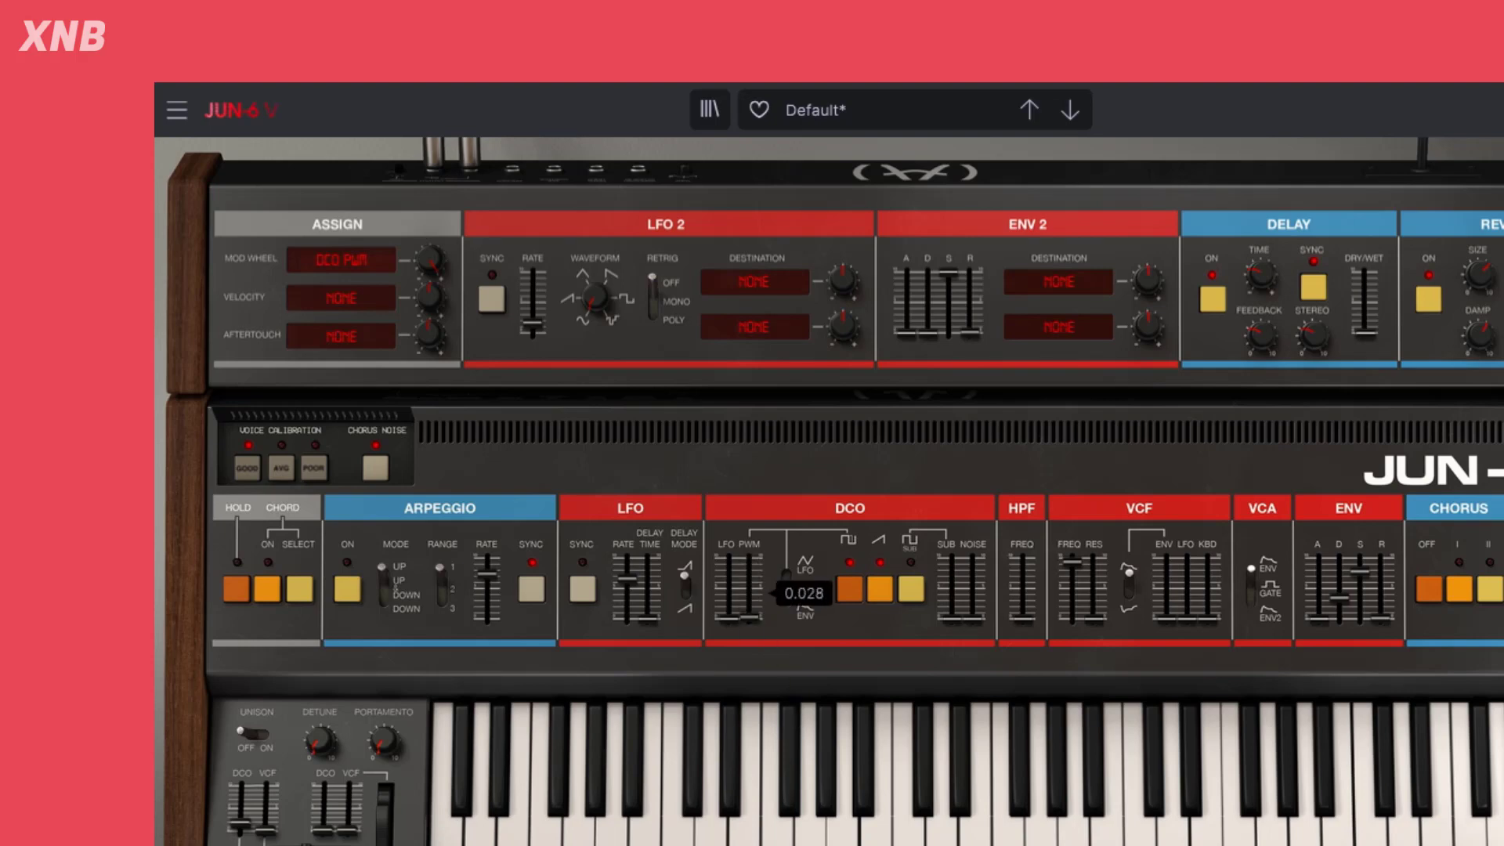
pyautogui.moveTo(385, 806)
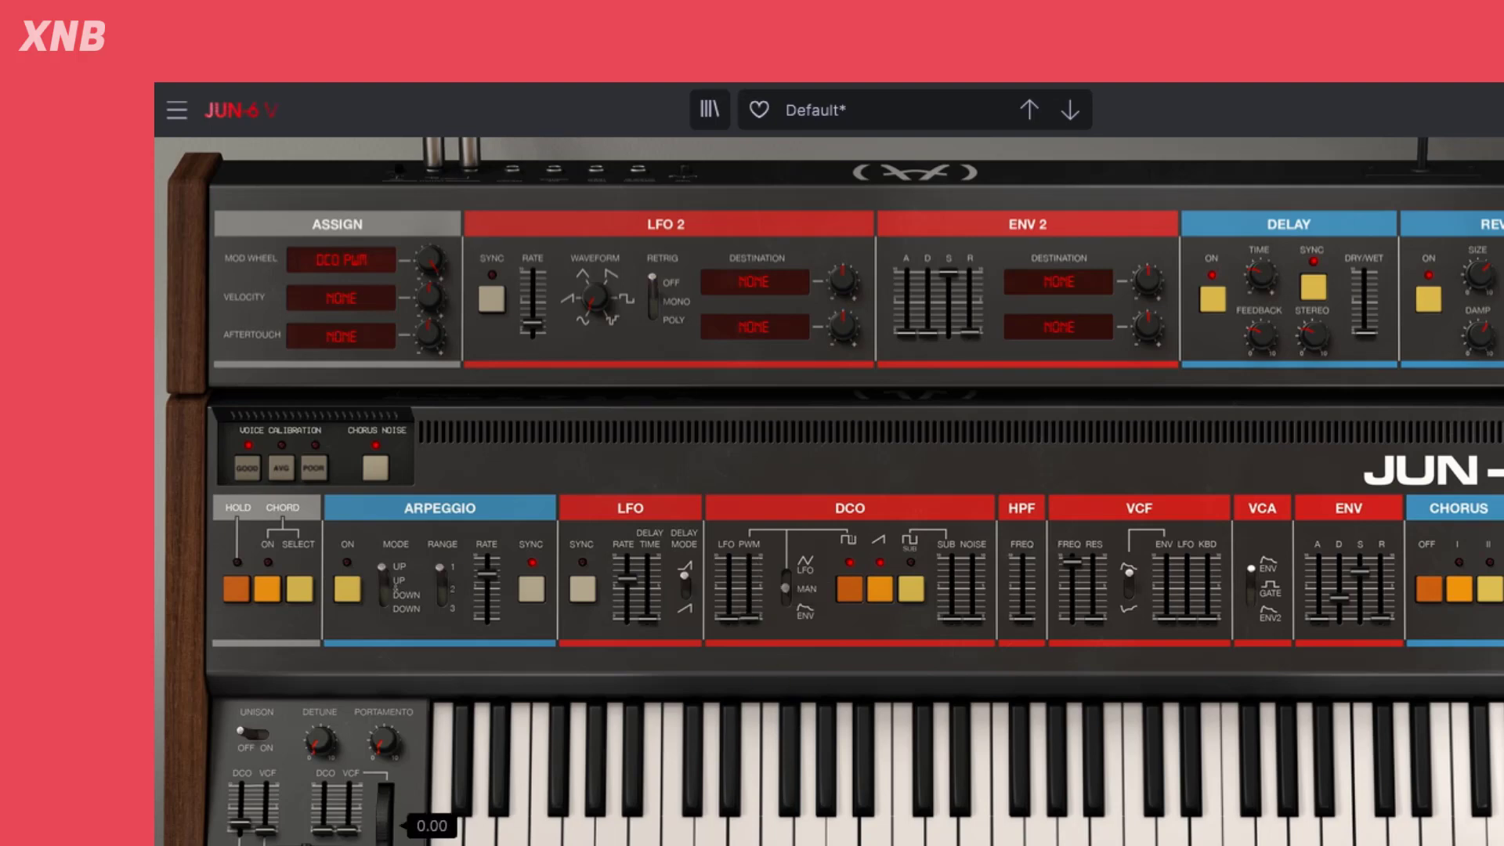
pyautogui.moveTo(382, 840); pyautogui.dragTo(383, 820)
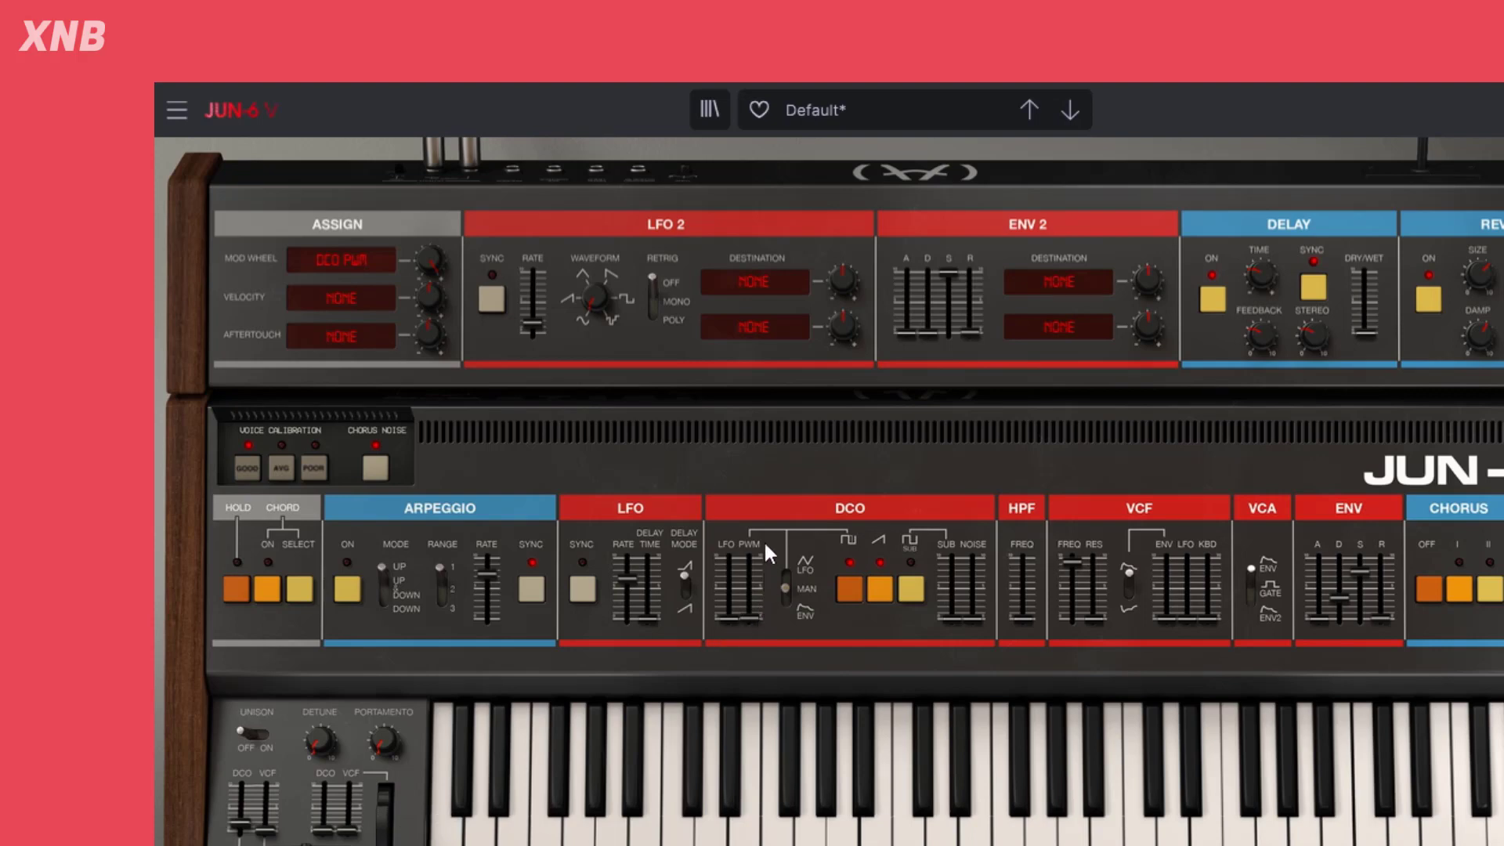
pyautogui.moveTo(765, 550)
pyautogui.mouseDown()
pyautogui.moveTo(765, 502)
pyautogui.moveTo(765, 572)
pyautogui.mouseUp()
pyautogui.moveTo(382, 820); pyautogui.dragTo(382, 842)
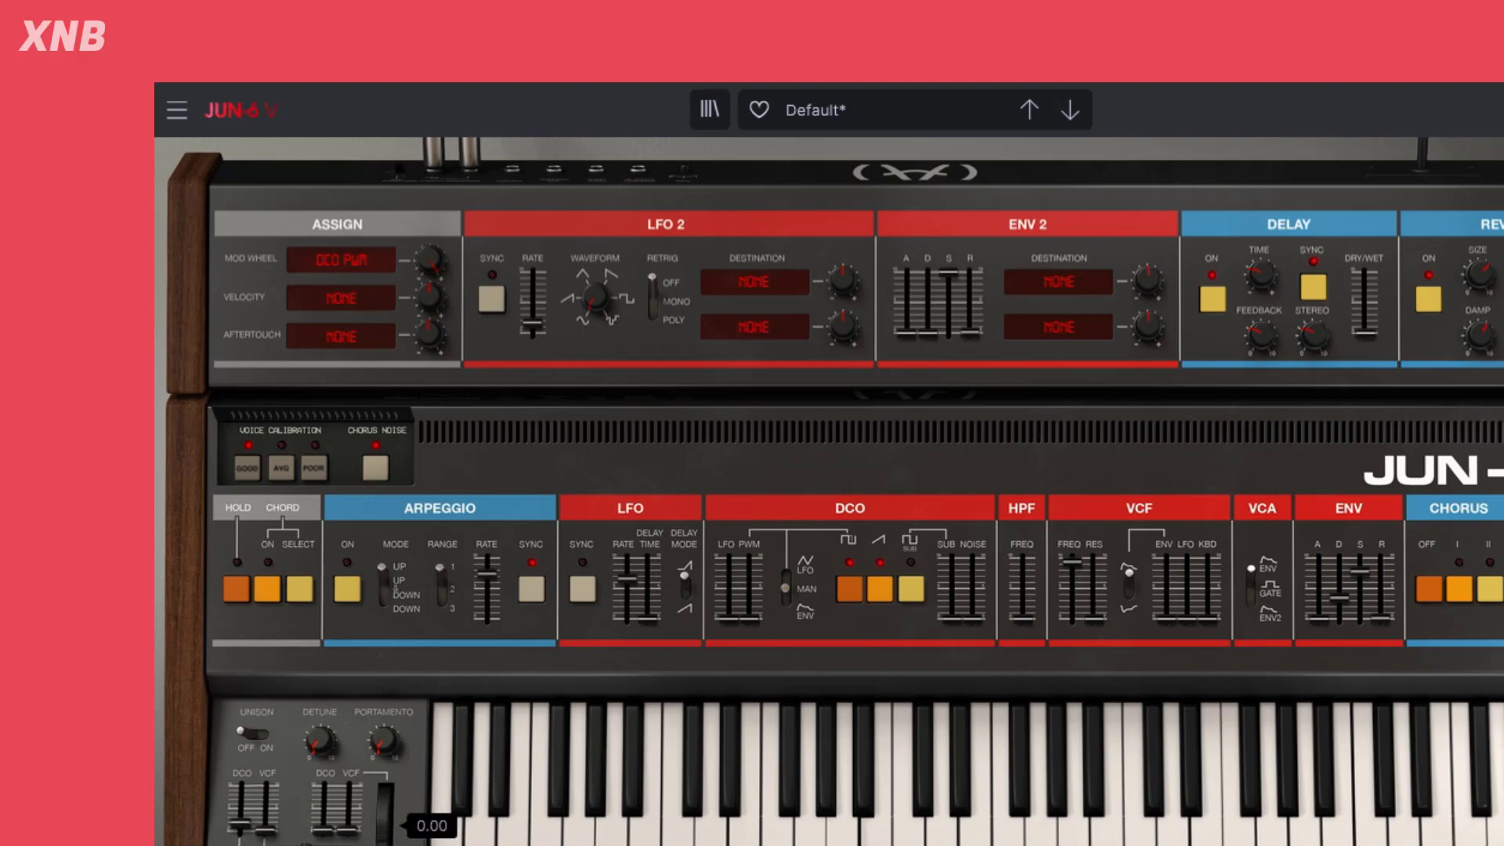
# Reduce the mod wheel's modulation amount, then sweep the wheel and raise the DCO PWM amount to near maximum.
pyautogui.moveTo(432, 249)
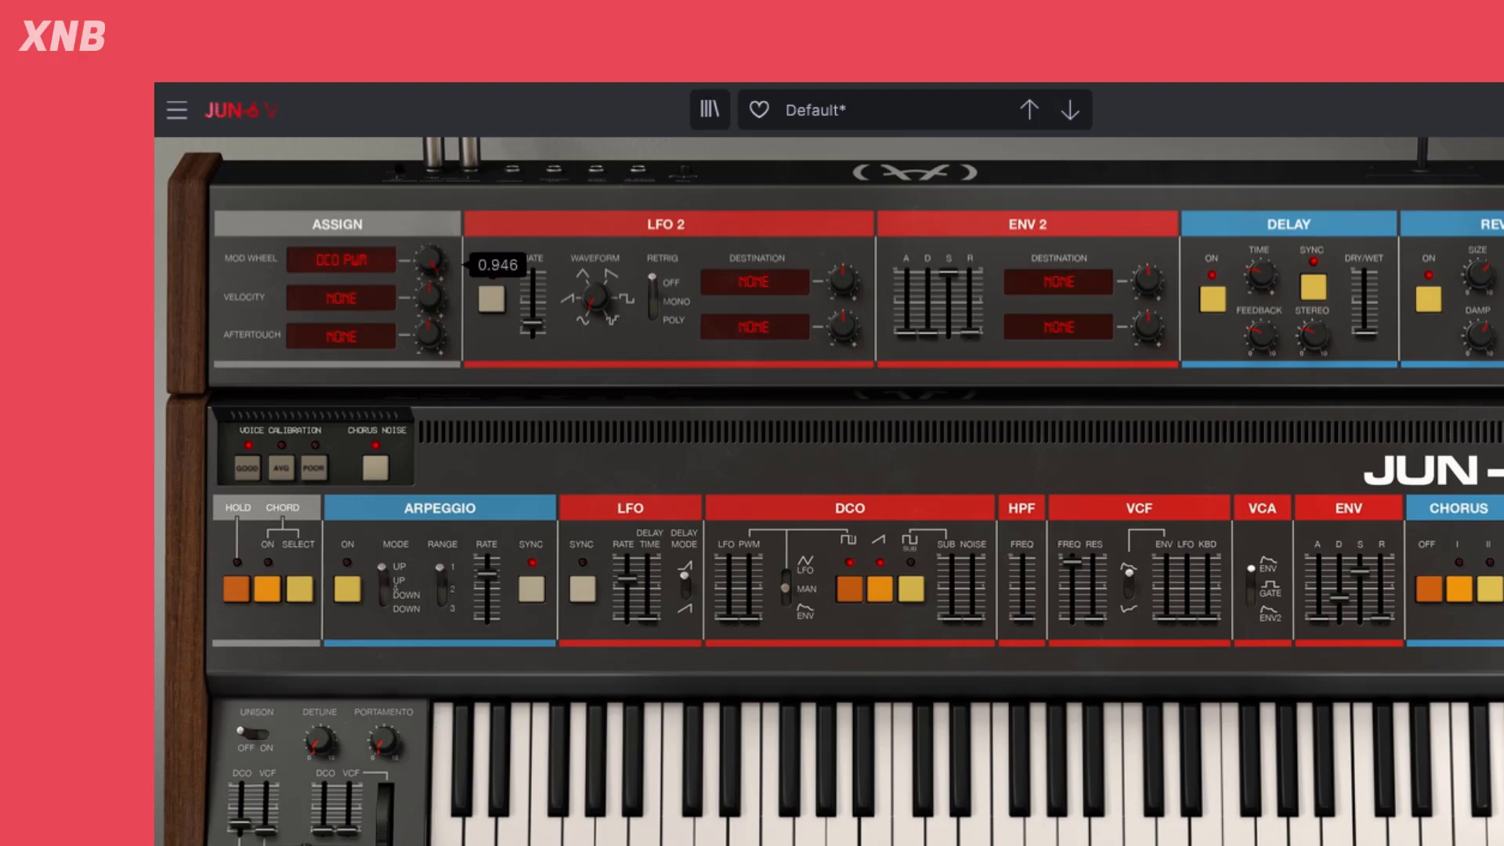
pyautogui.moveTo(429, 258); pyautogui.dragTo(429, 329)
pyautogui.click(786, 587)
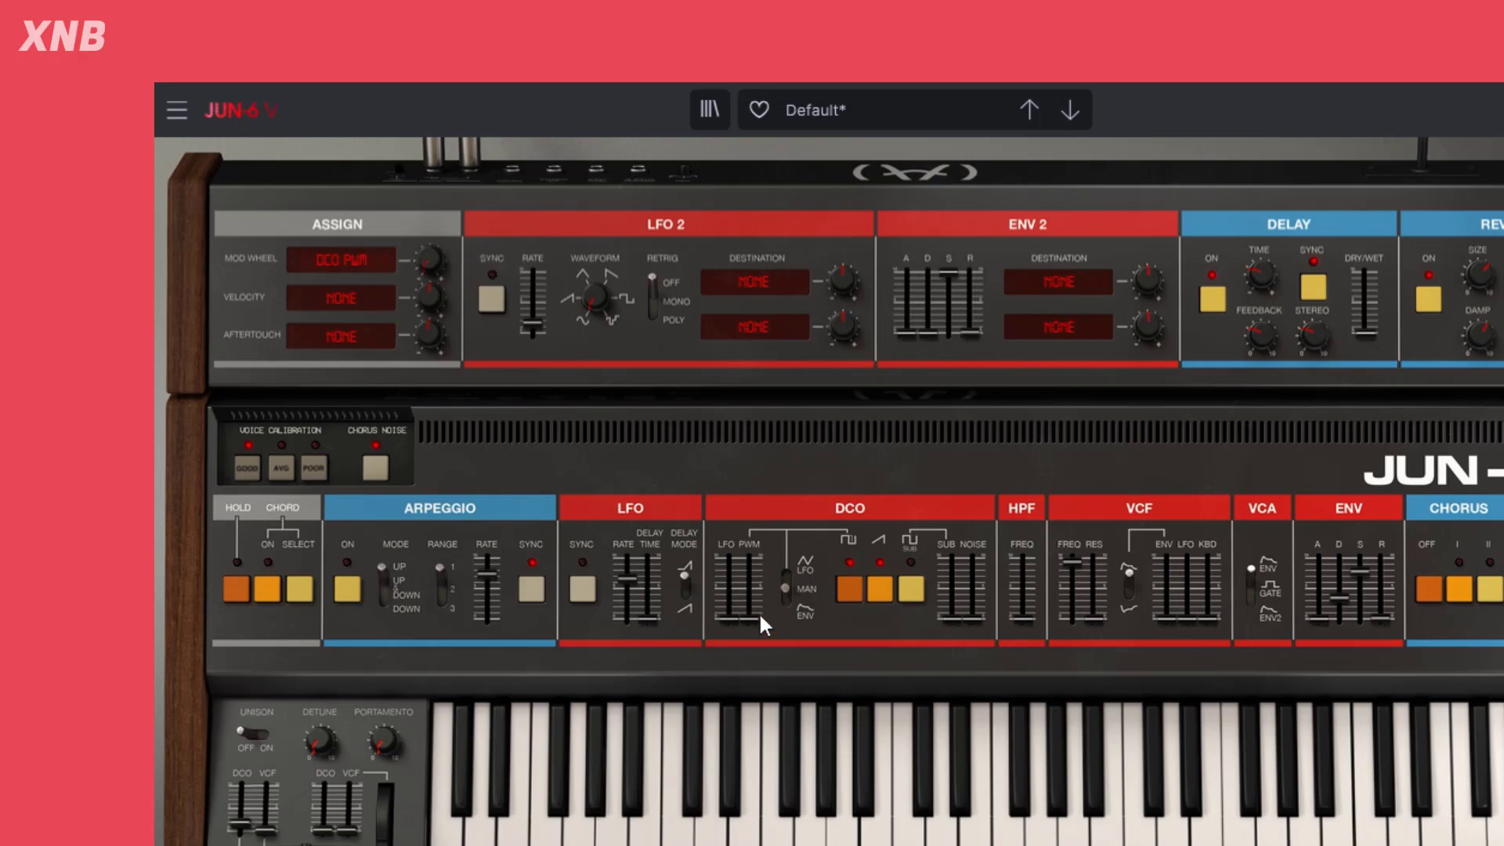
pyautogui.moveTo(758, 614)
pyautogui.click(785, 587)
pyautogui.moveTo(384, 822); pyautogui.dragTo(384, 783)
pyautogui.moveTo(768, 615); pyautogui.dragTo(749, 558)
# Assign the mod wheel to VCF Cutoff with the VCF frequency lowered, and sweep the wheel to test it.
pyautogui.moveTo(1073, 561); pyautogui.dragTo(1073, 572)
pyautogui.moveTo(384, 818); pyautogui.dragTo(384, 816)
pyautogui.moveTo(754, 574)
pyautogui.click(343, 261)
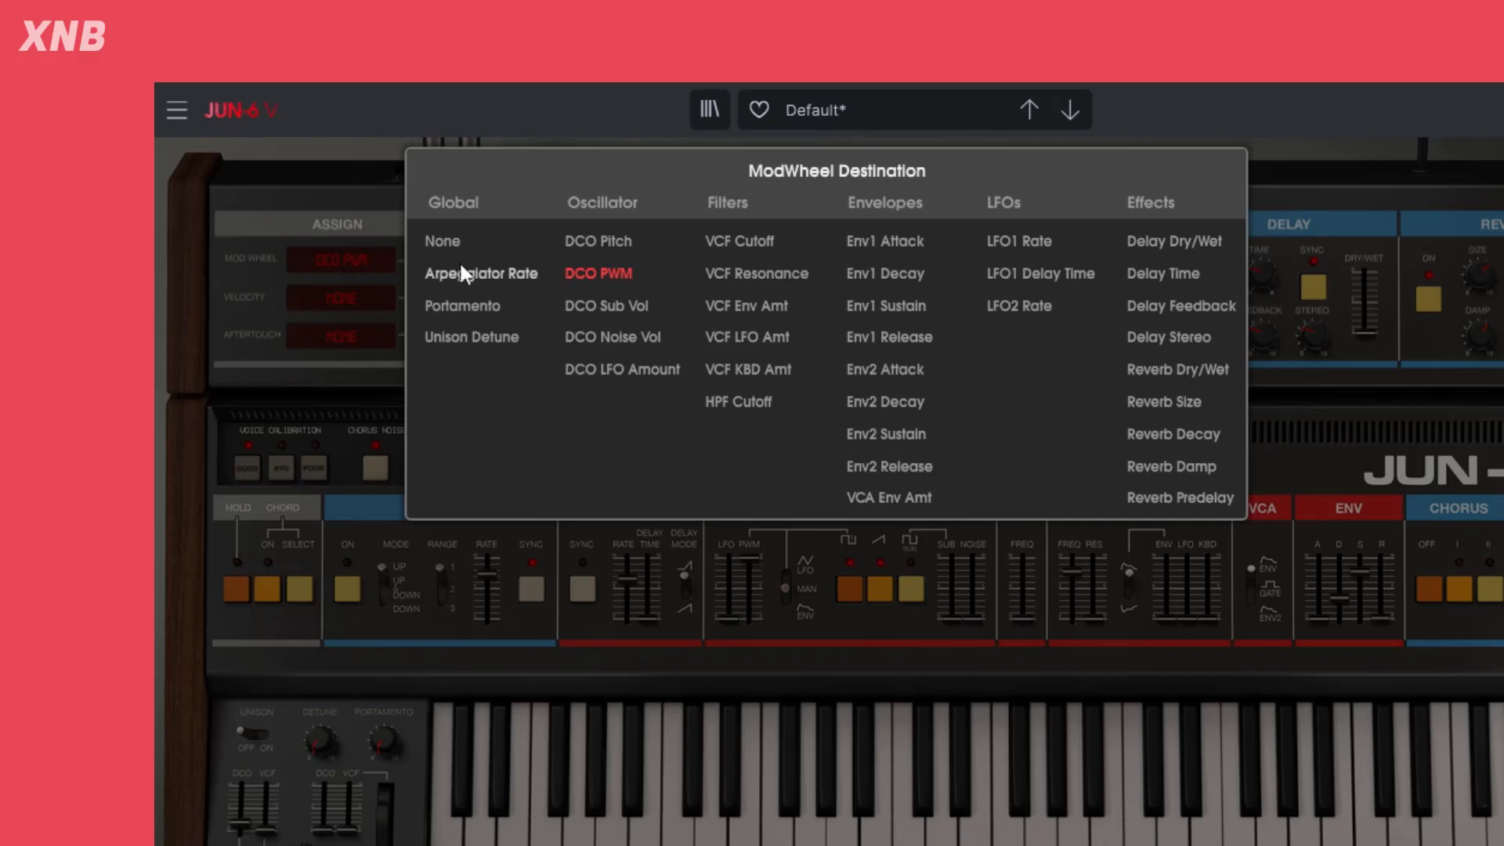
pyautogui.click(758, 240)
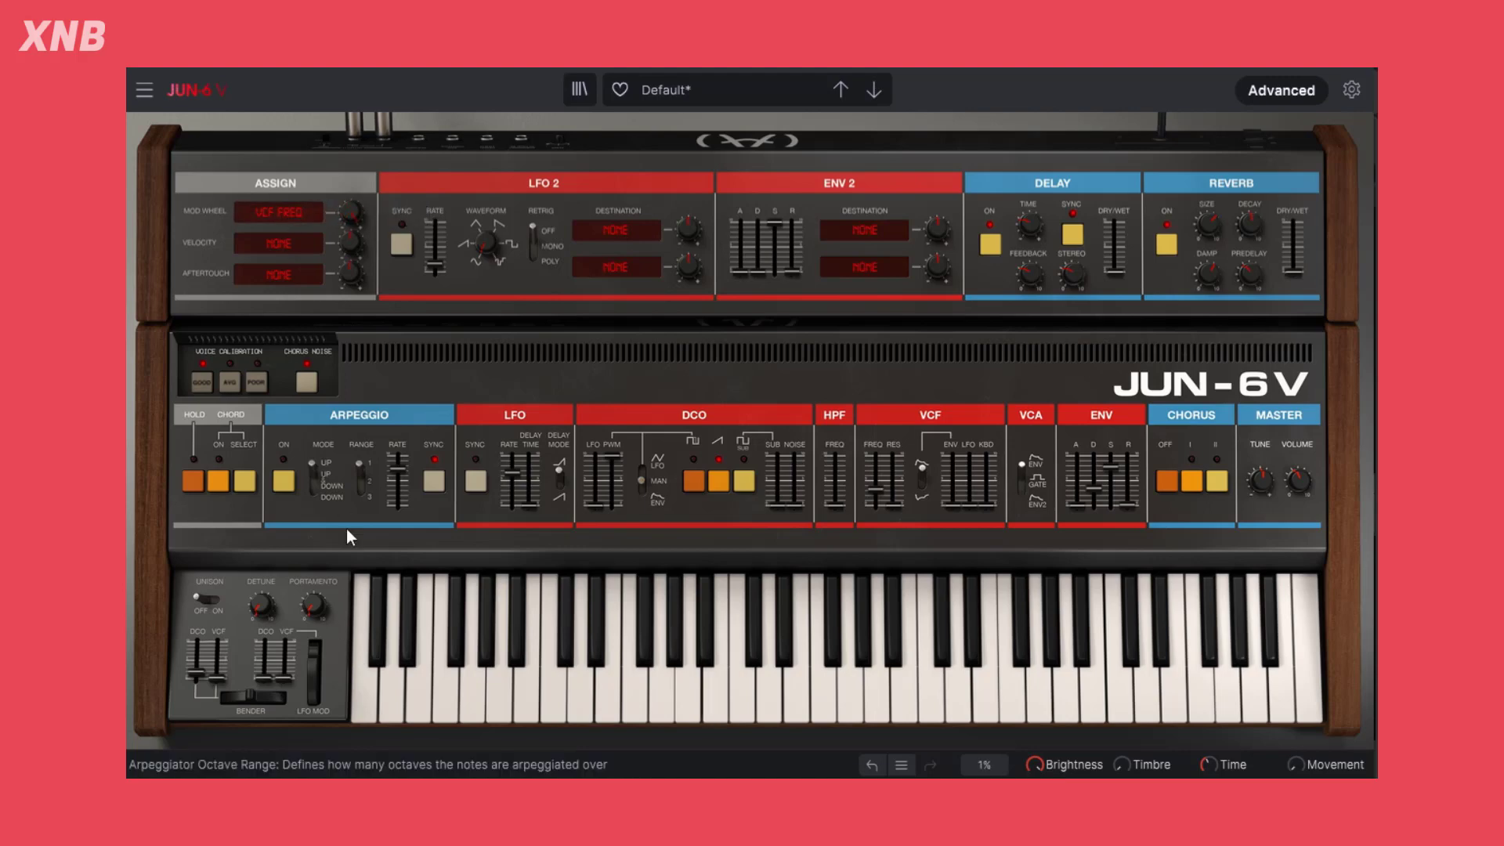
pyautogui.moveTo(313, 675); pyautogui.dragTo(314, 657)
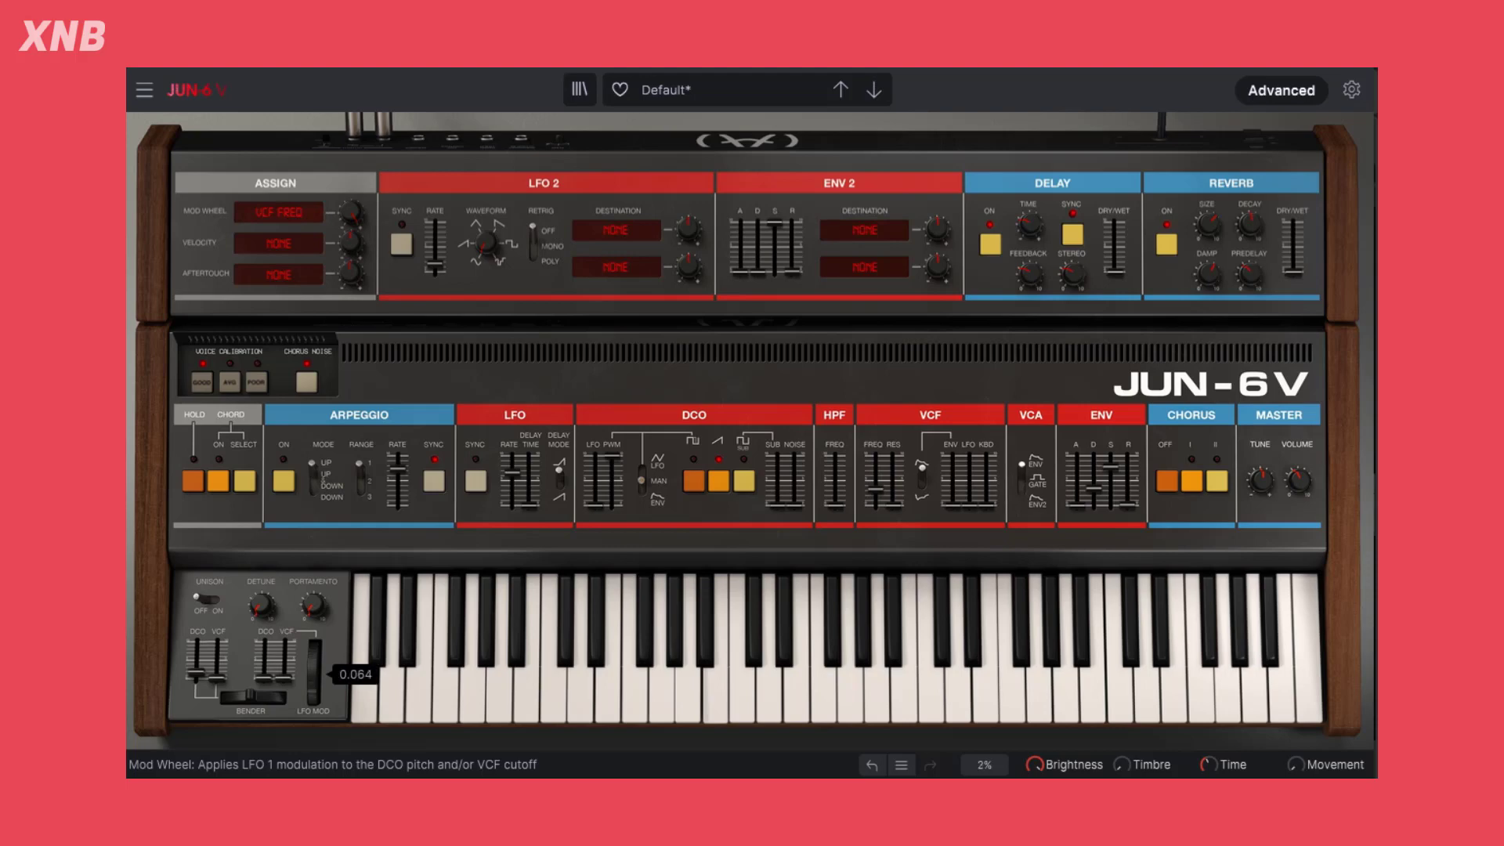
# Assign the mod wheel to Unison Detune, turn unison on, and raise the VCF frequency and unison detune.
pyautogui.click(302, 218)
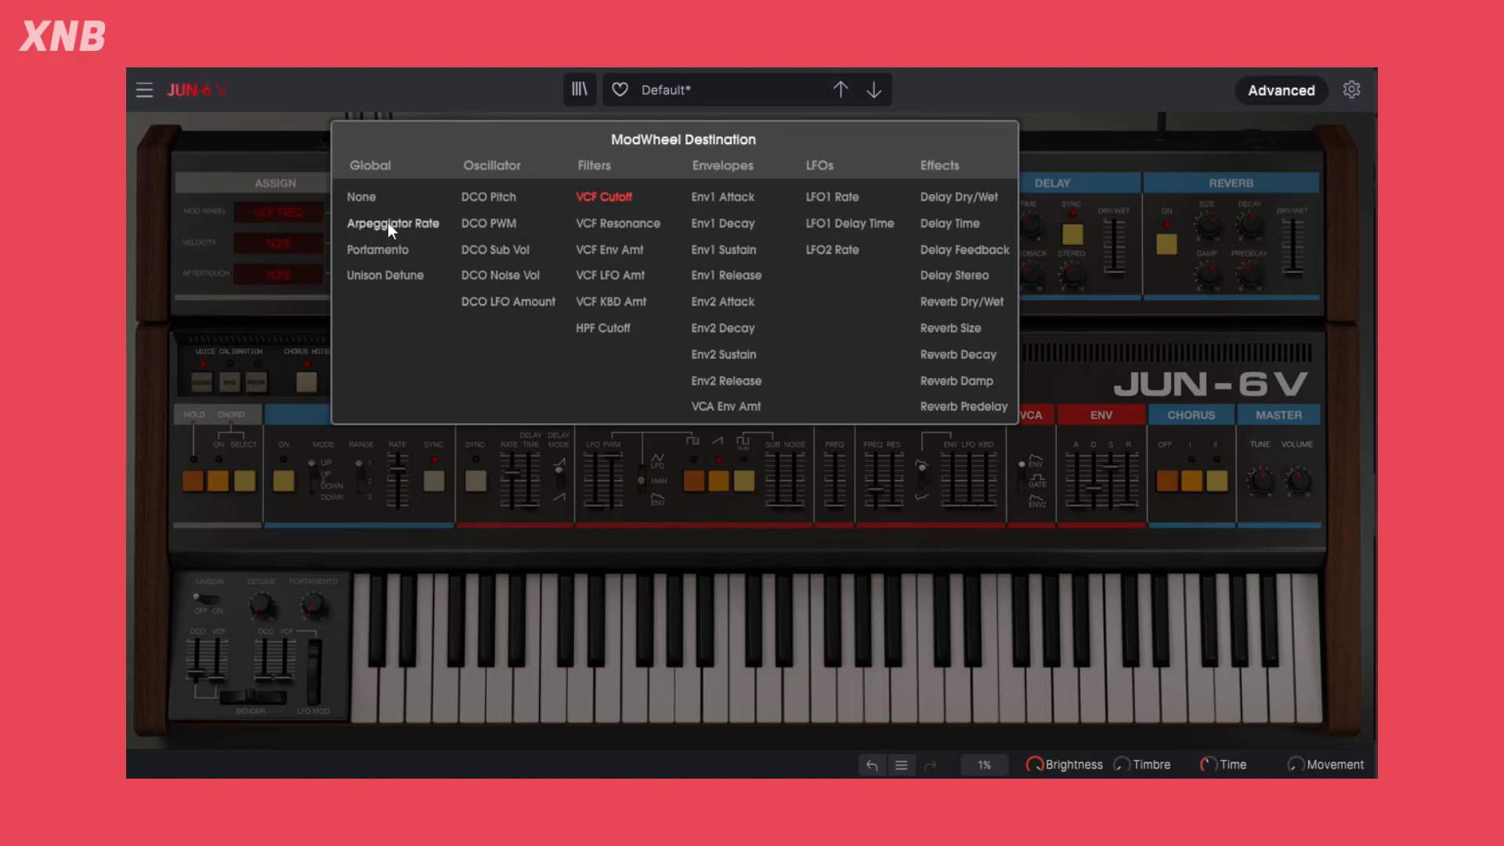
pyautogui.click(408, 275)
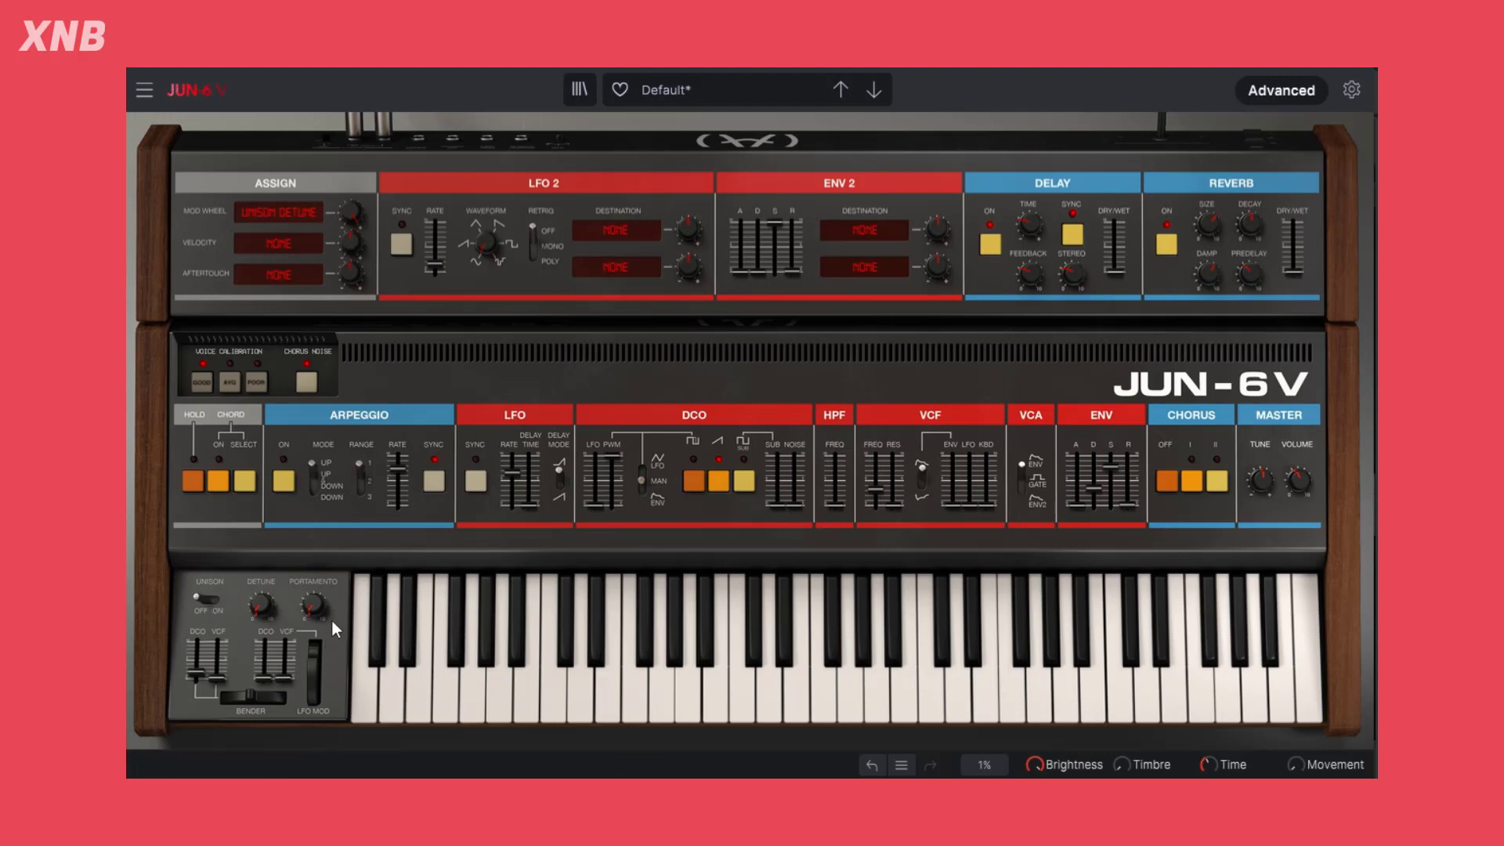
pyautogui.click(212, 600)
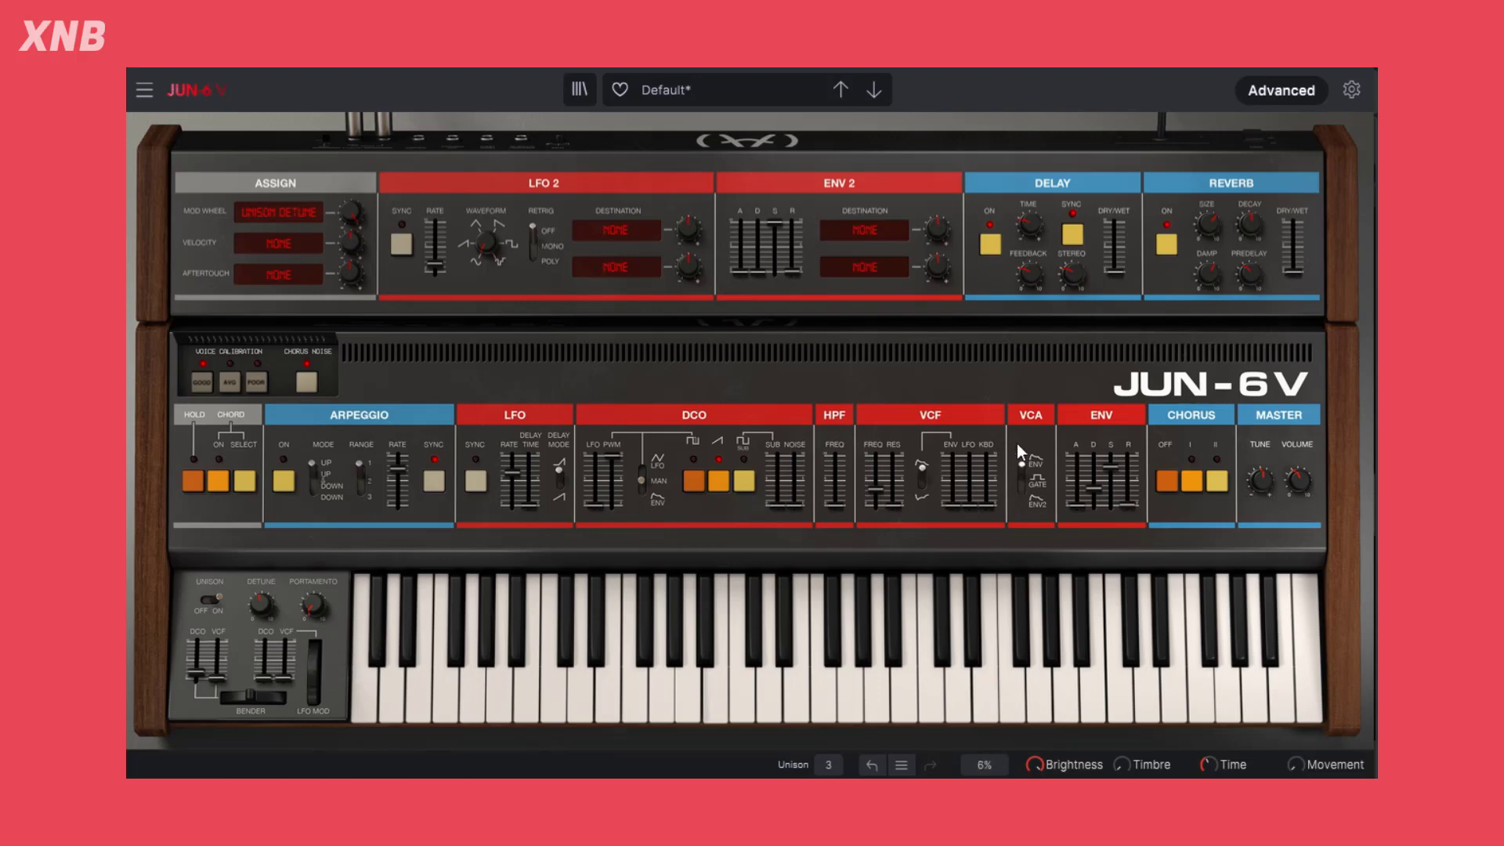
pyautogui.moveTo(881, 491); pyautogui.dragTo(882, 462)
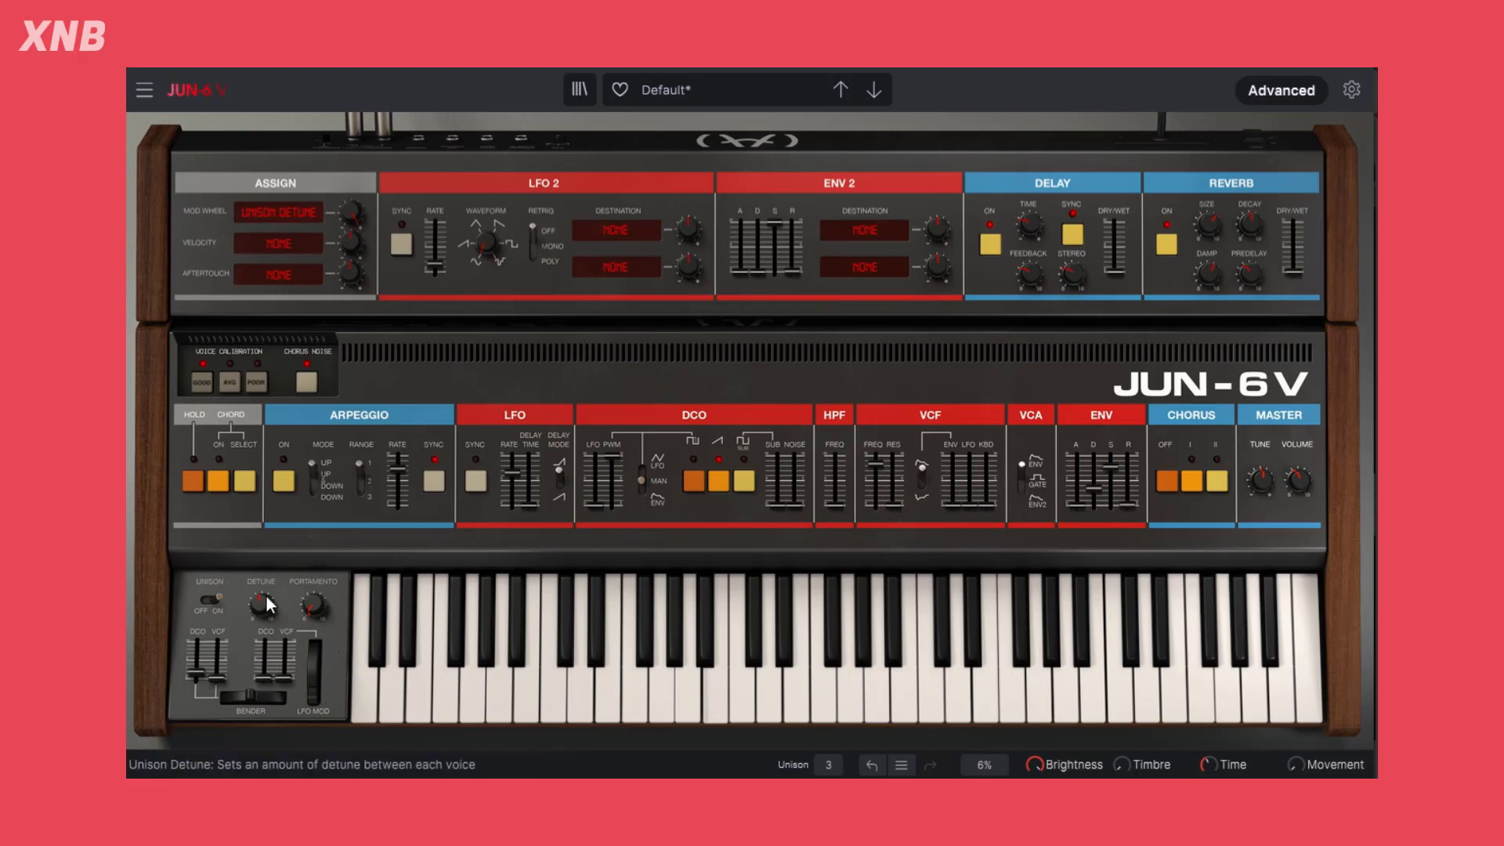
pyautogui.moveTo(264, 603); pyautogui.dragTo(263, 548)
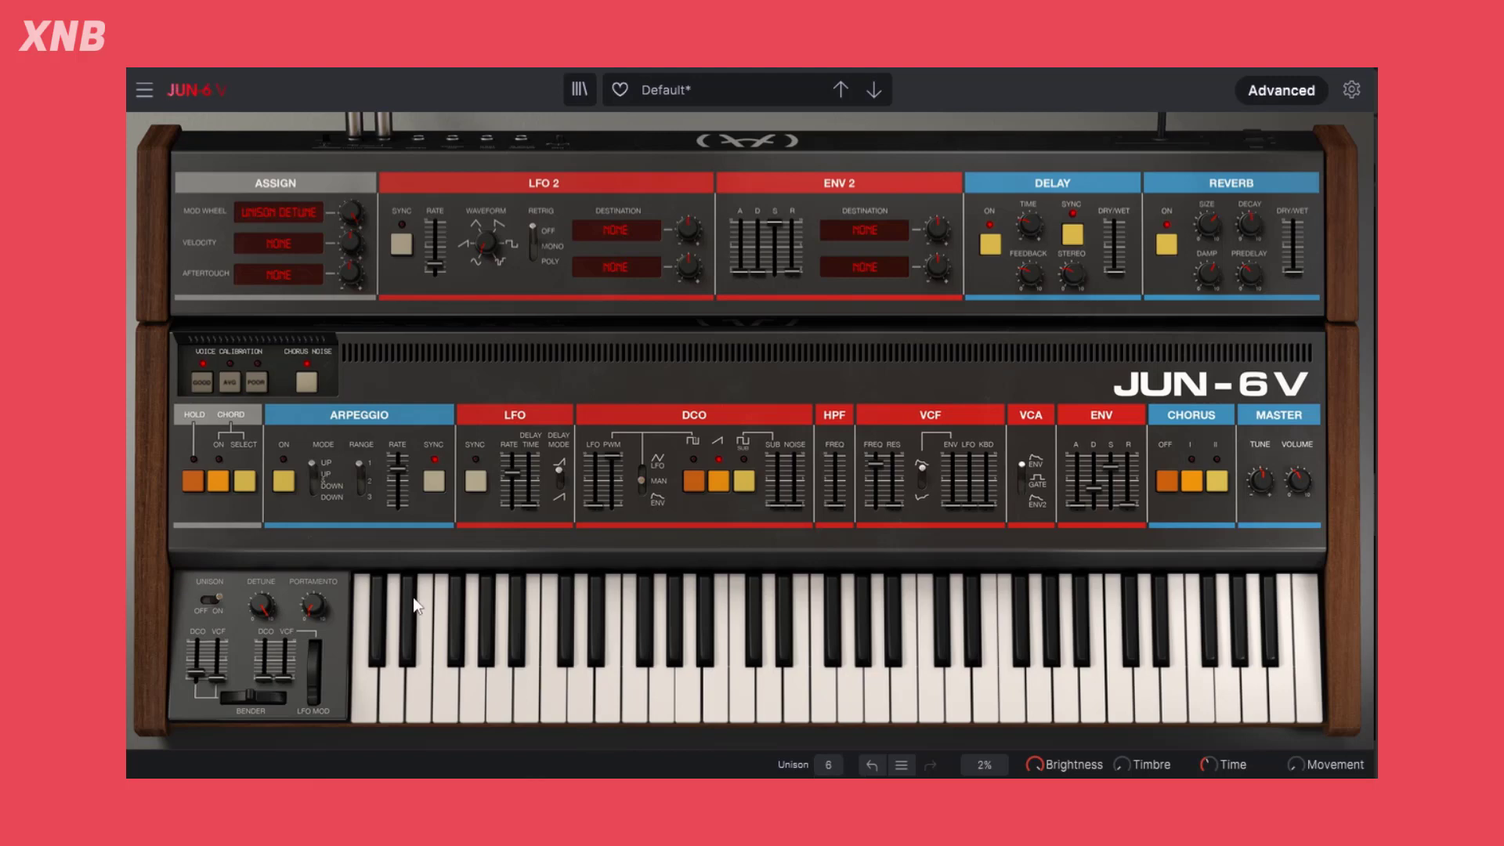
# Sweep the mod wheel up to 1.00 and back down while adjusting its modulation amount on unison detune.
pyautogui.moveTo(313, 705); pyautogui.dragTo(312, 654)
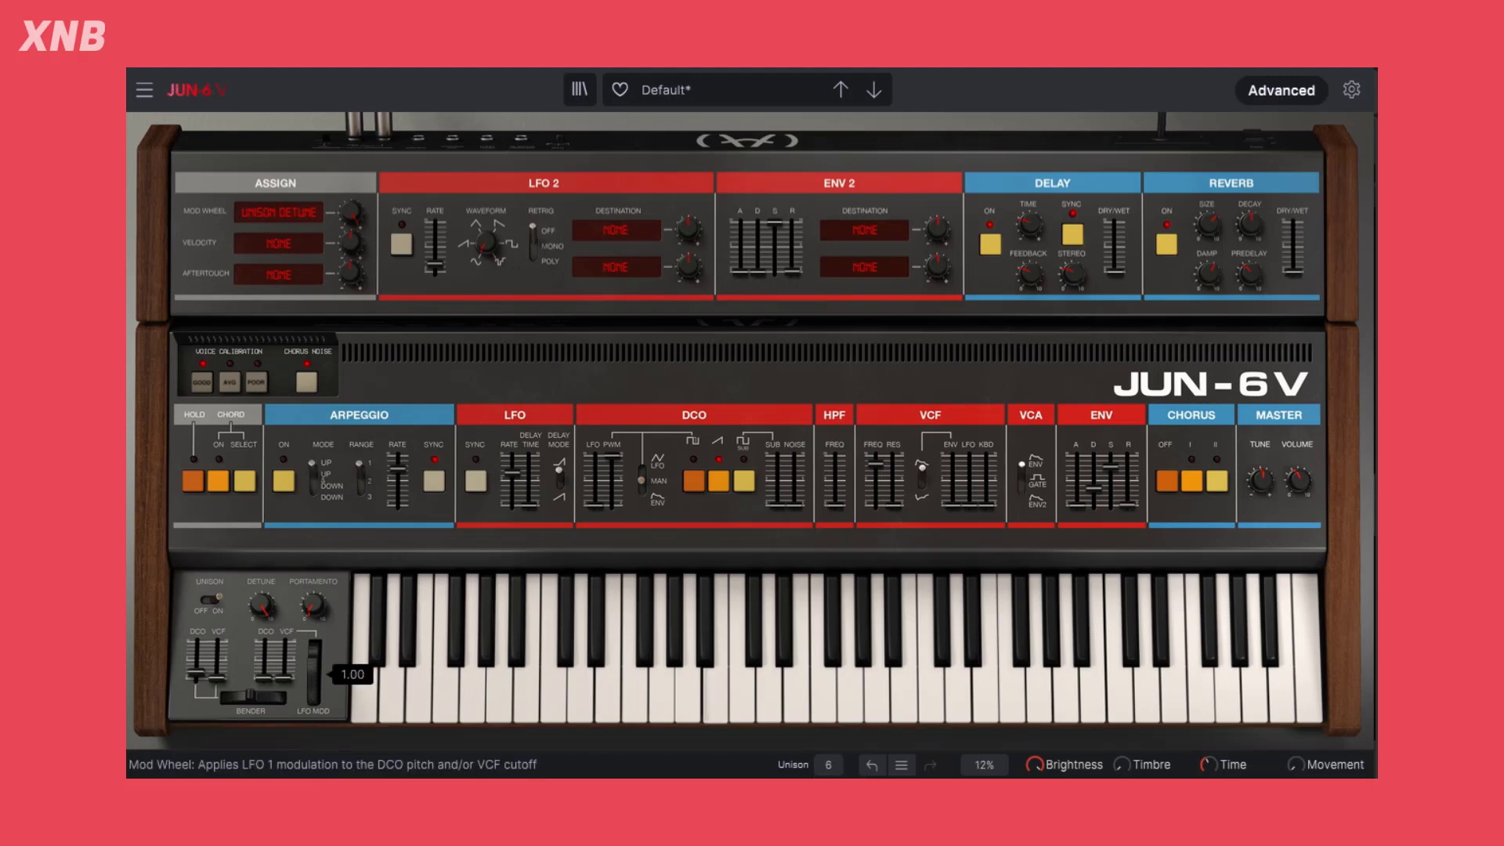
pyautogui.moveTo(362, 210)
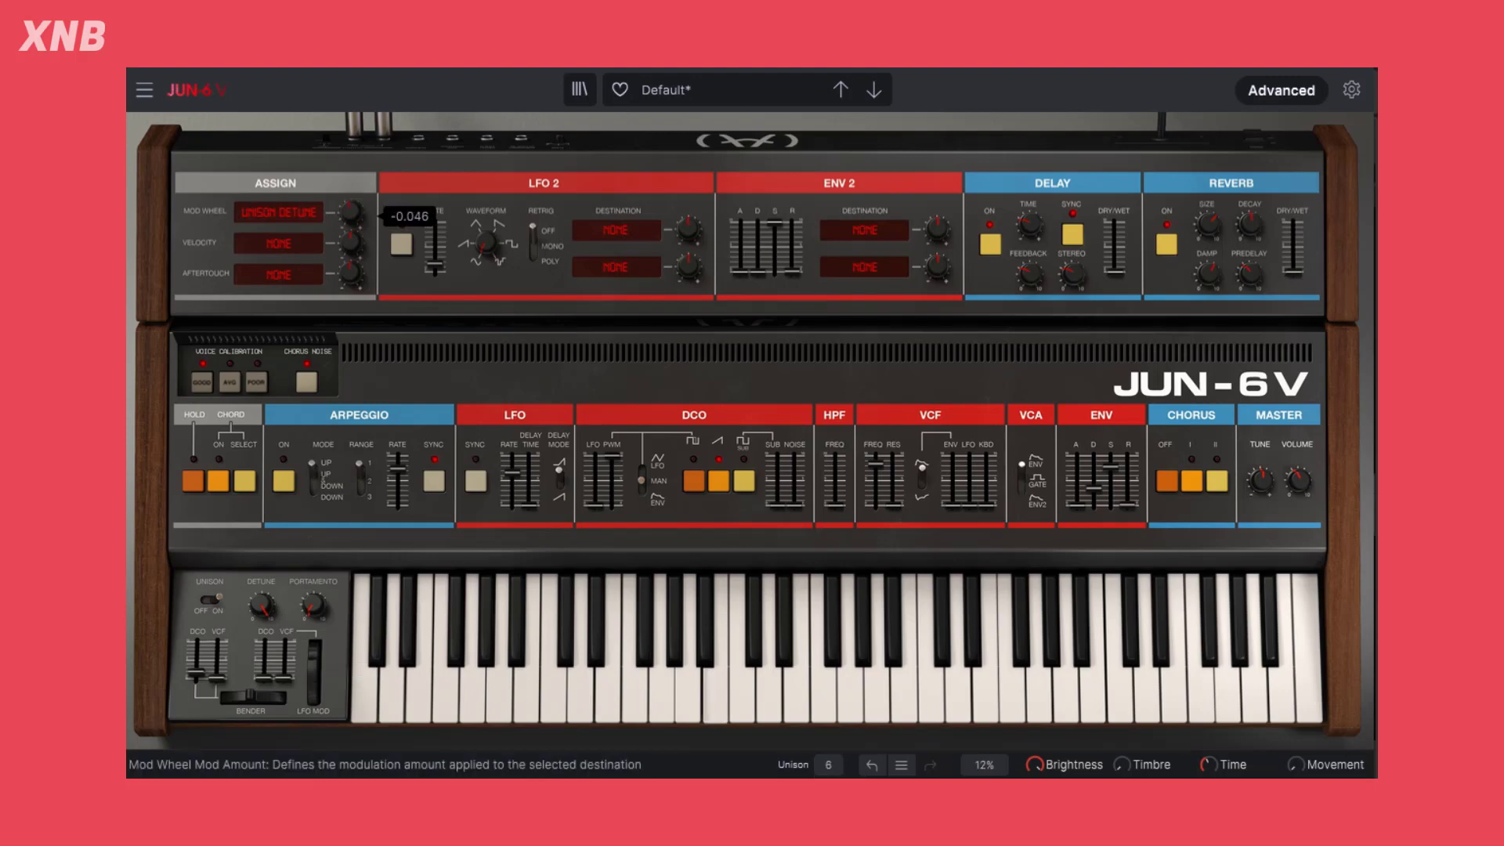
pyautogui.moveTo(317, 658); pyautogui.dragTo(315, 688)
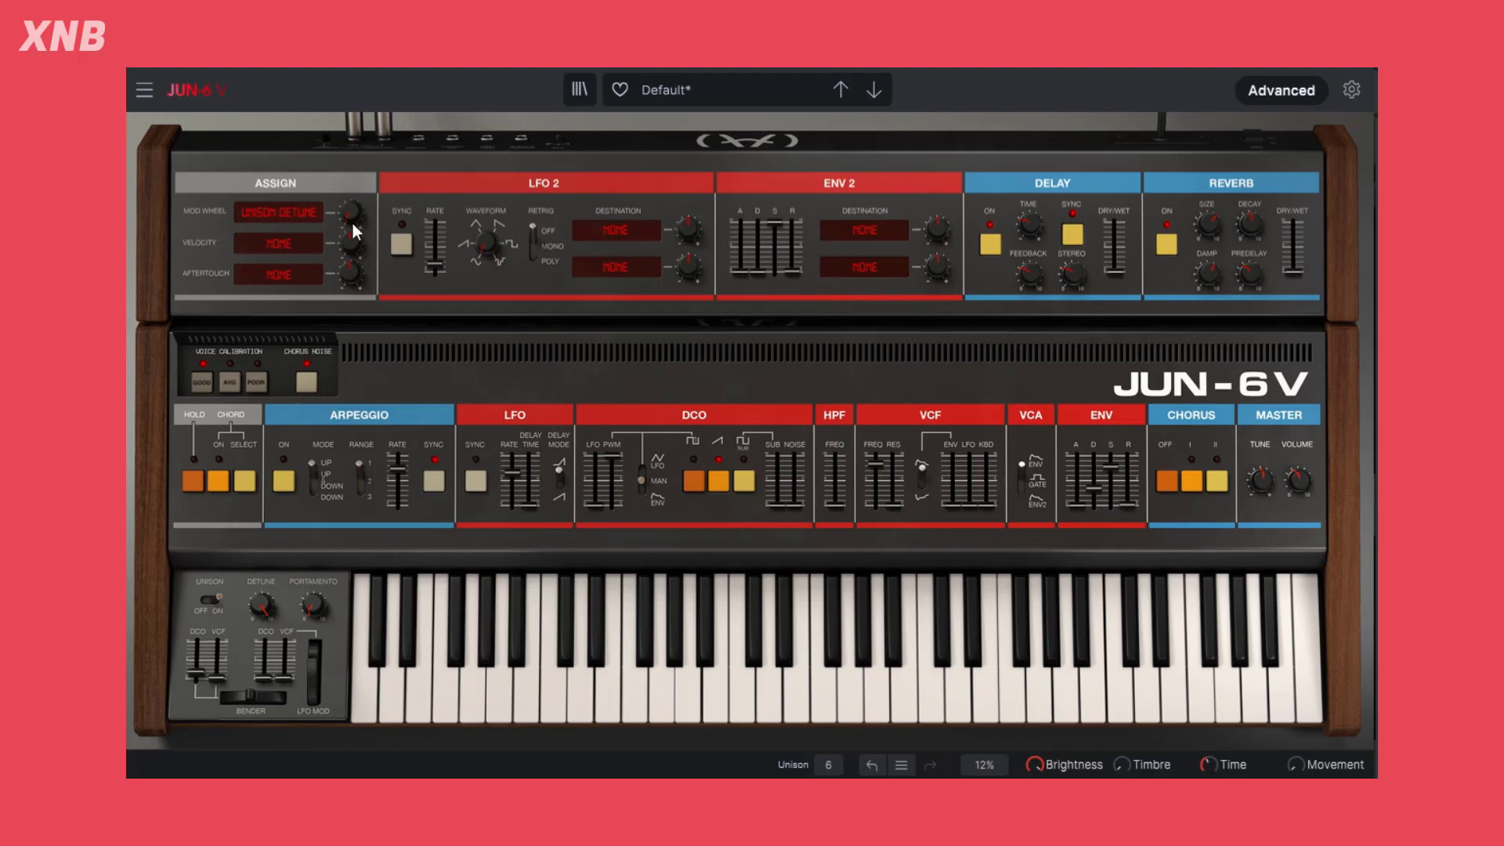
# Clear the mod wheel's modulation destination by setting it to None.
pyautogui.click(283, 212)
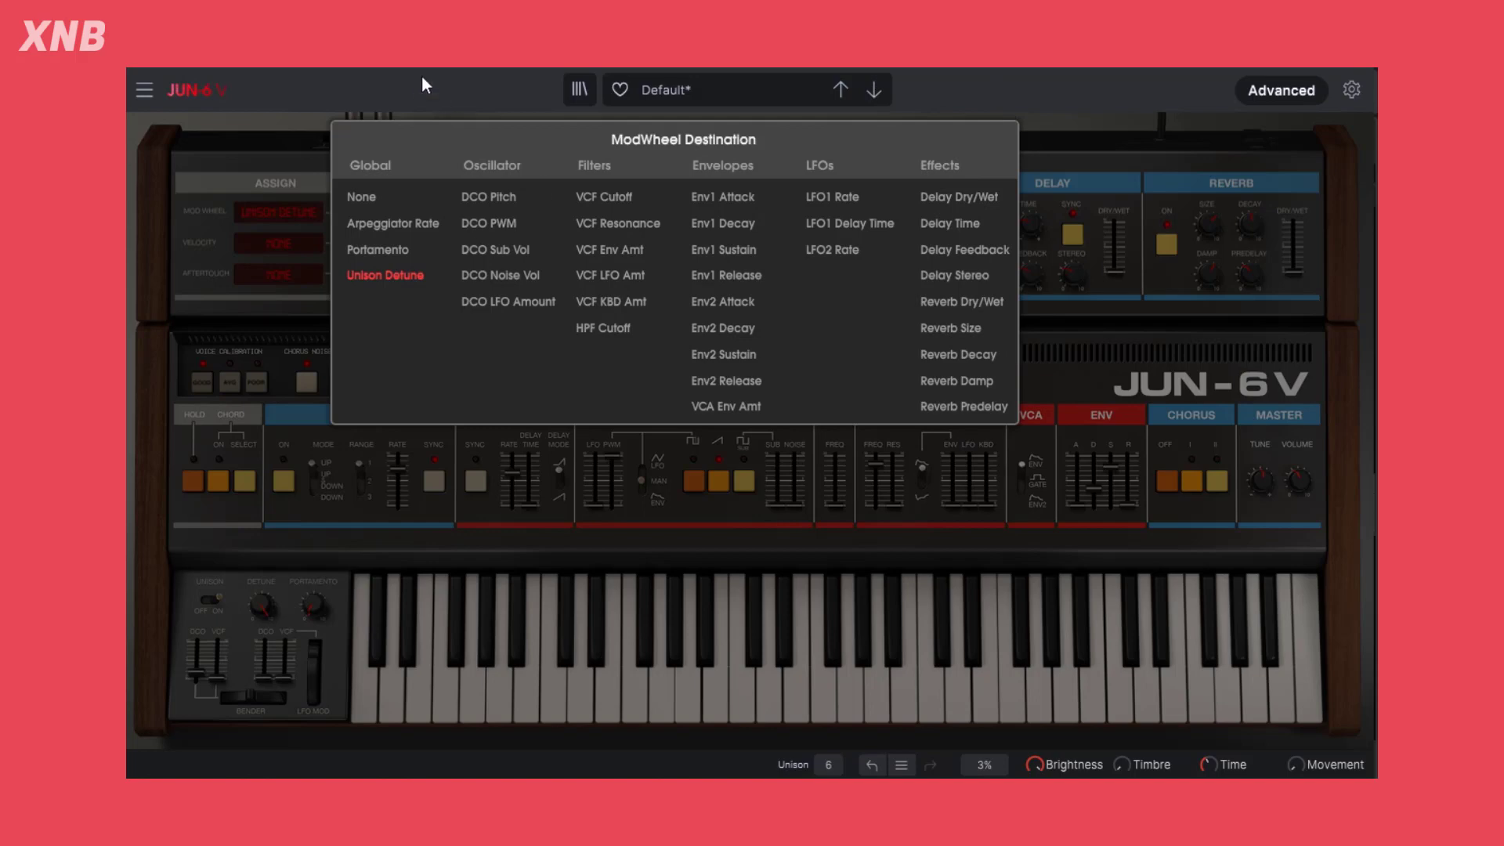
pyautogui.click(1165, 156)
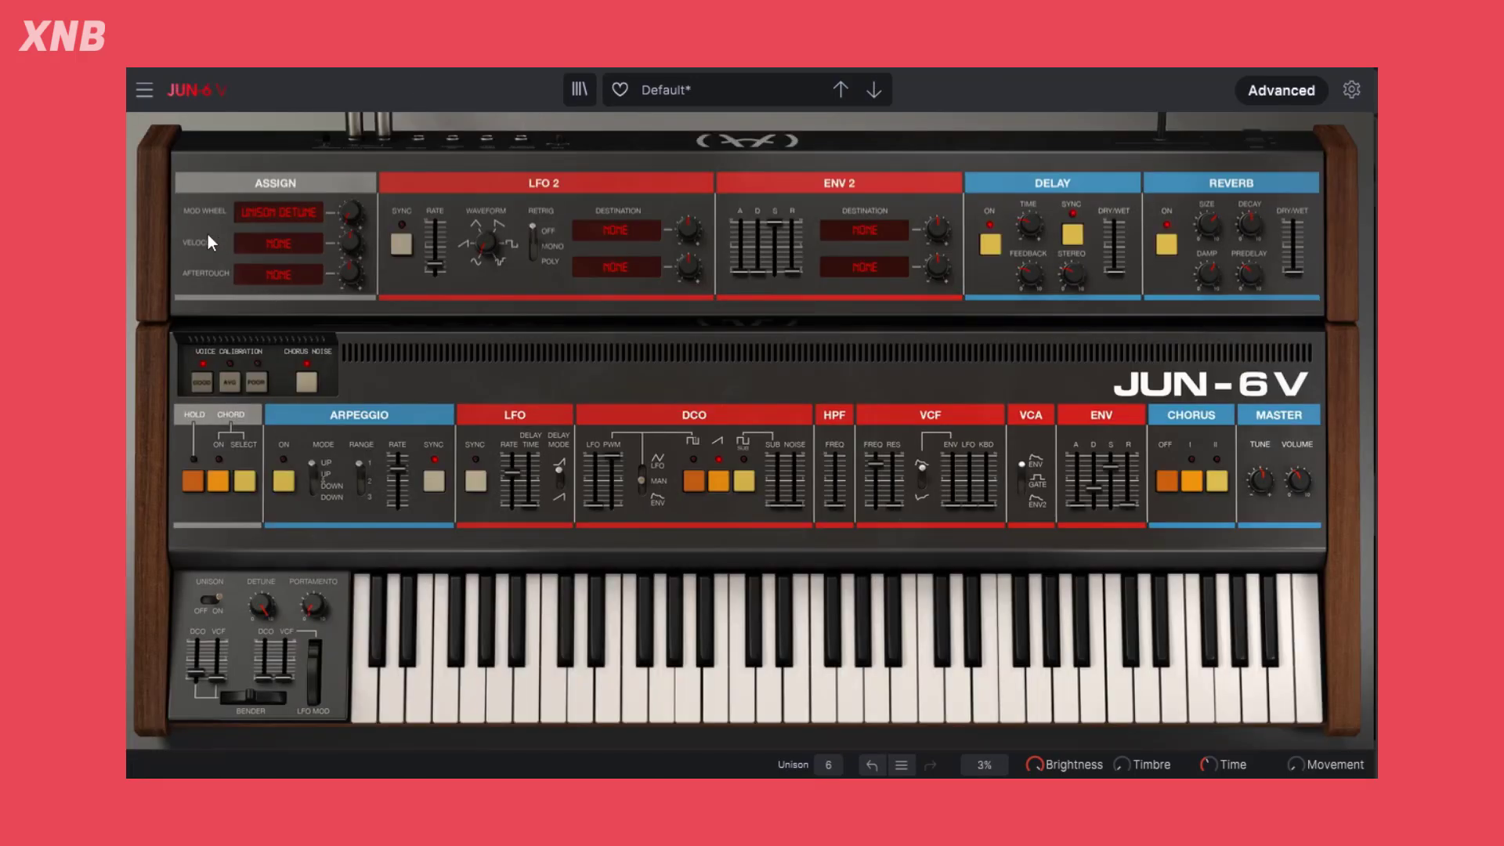
pyautogui.click(278, 211)
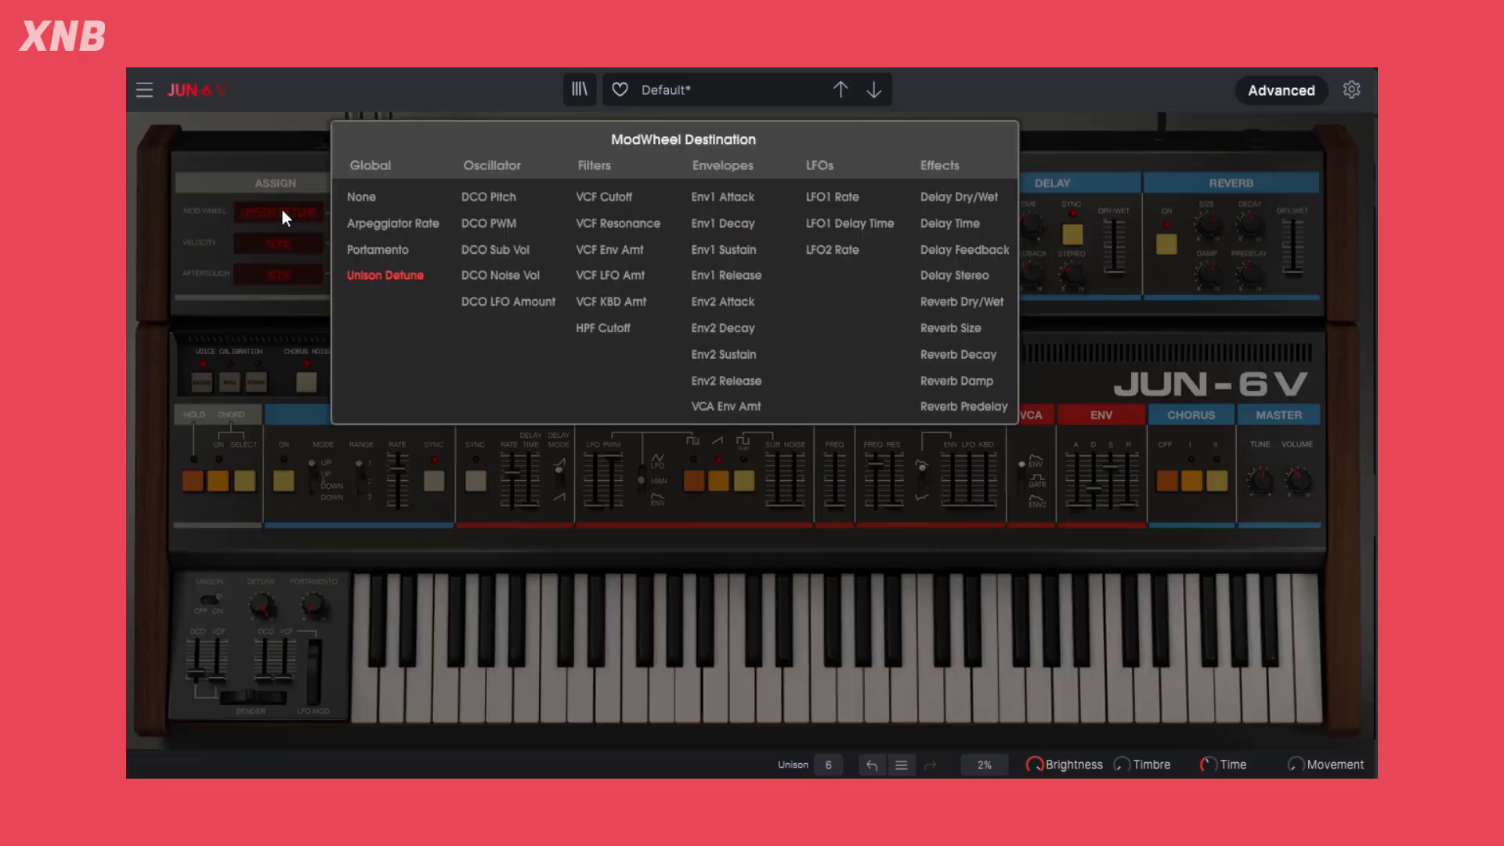
pyautogui.click(366, 198)
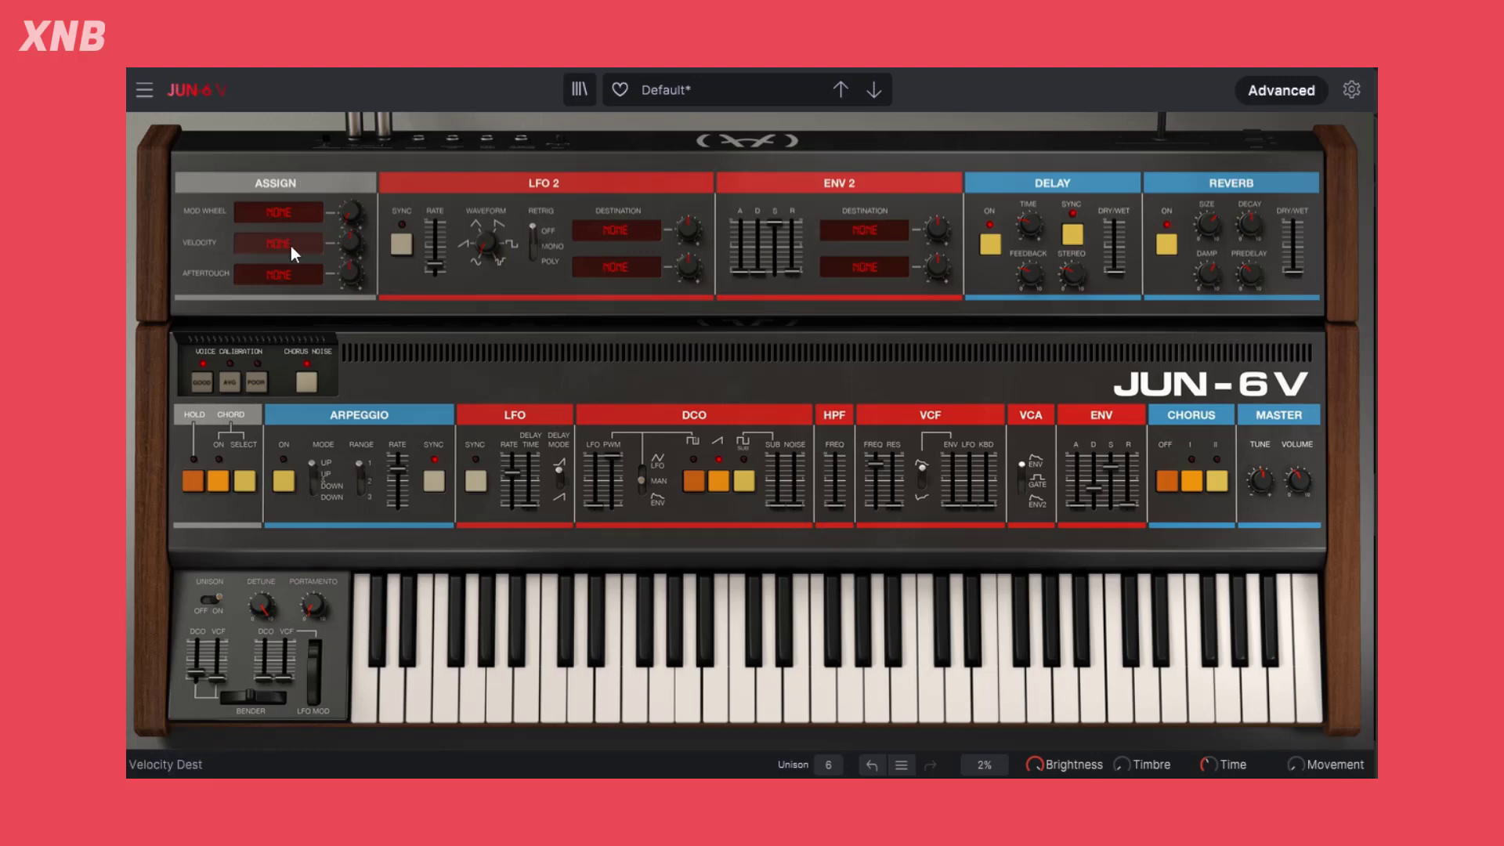
# Assign velocity to VCF Cutoff, lower the VCF frequency to about mid-range, and adjust the velocity modulation amount.
pyautogui.click(290, 246)
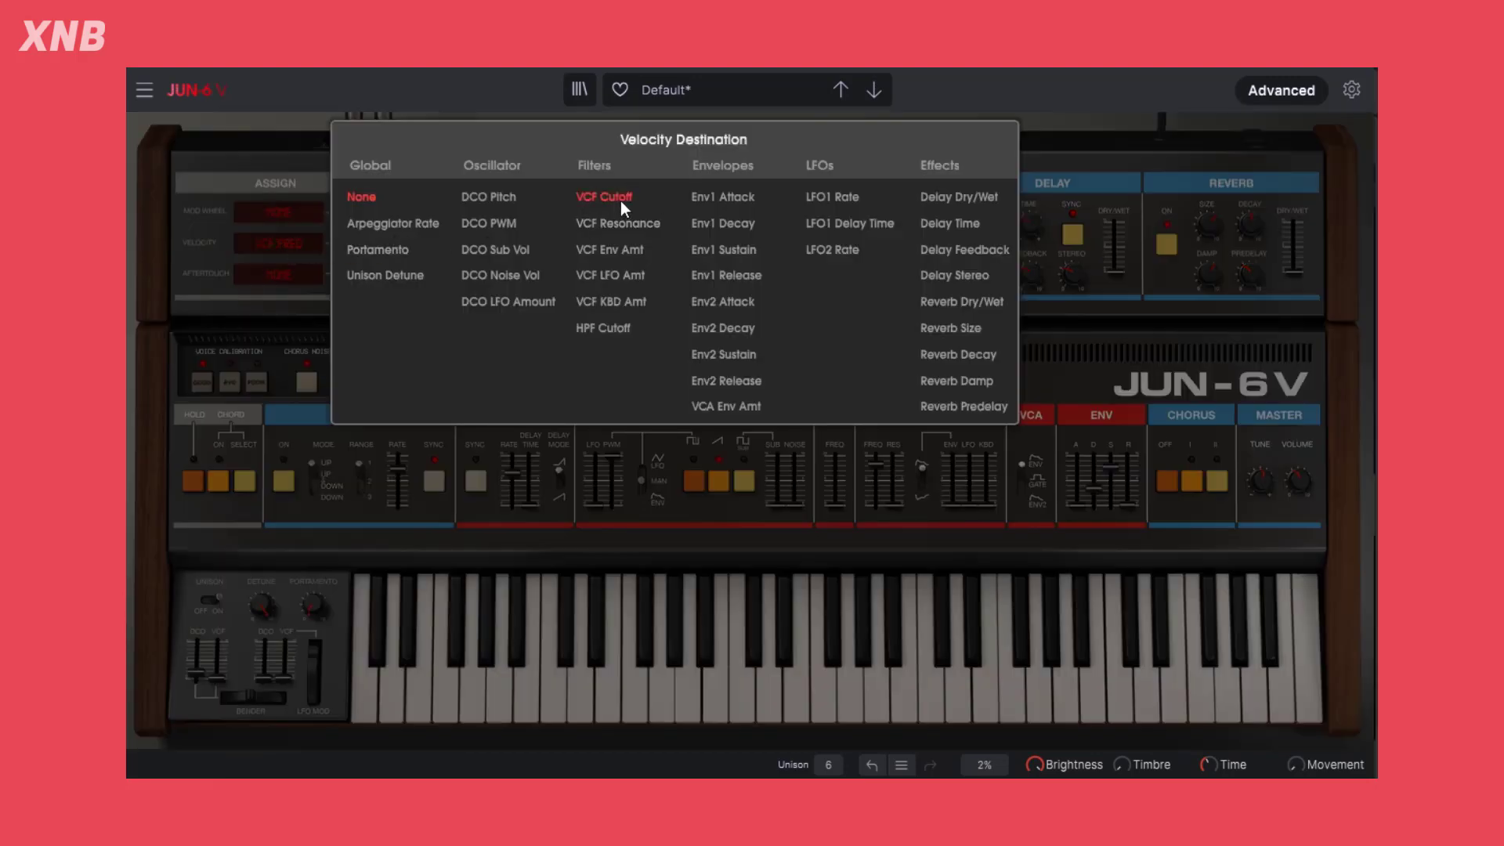
pyautogui.click(620, 199)
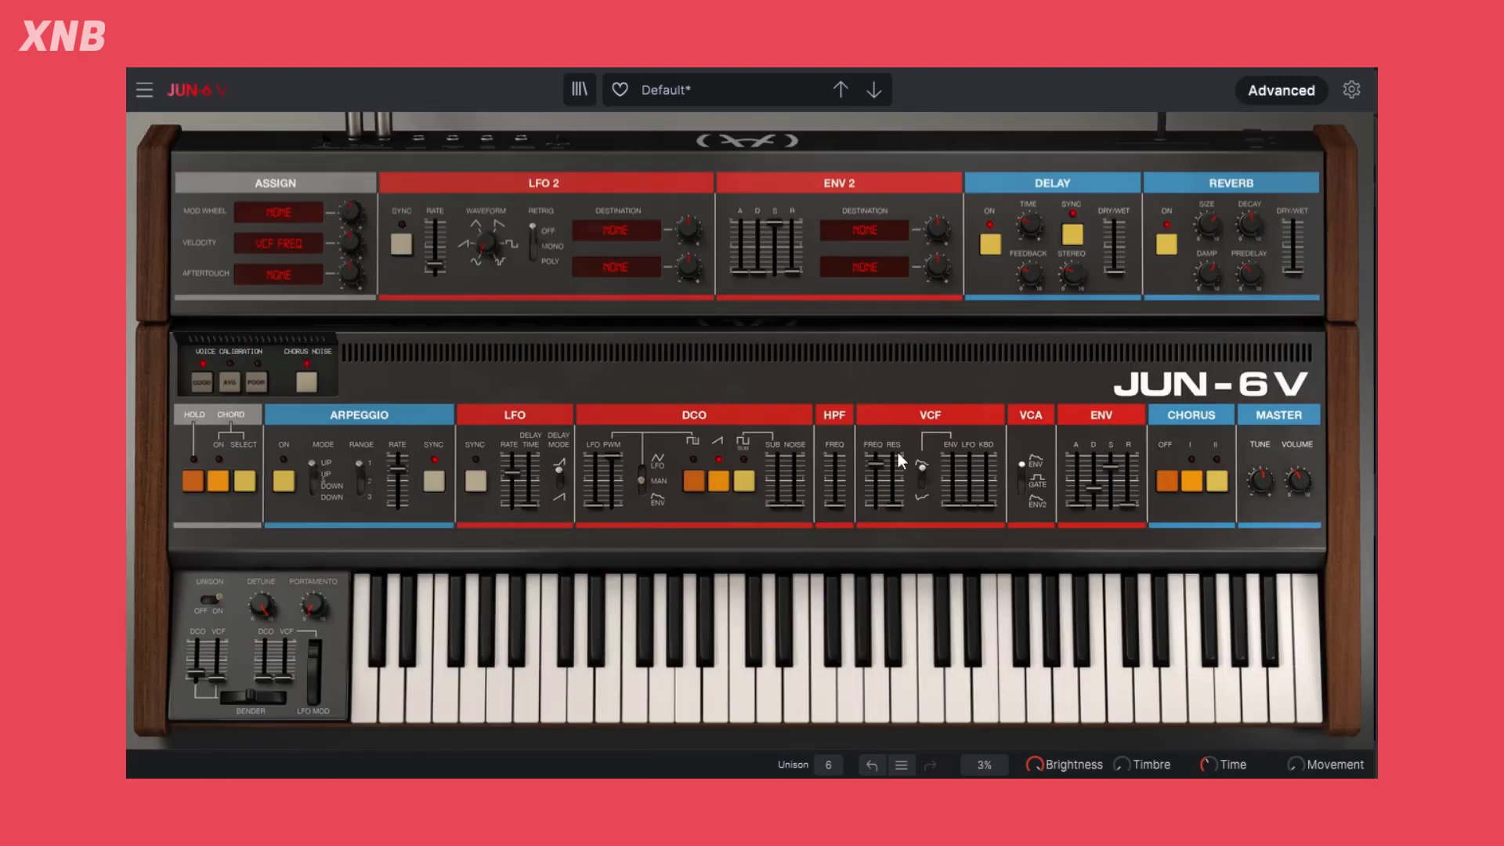
pyautogui.moveTo(875, 462); pyautogui.dragTo(876, 492)
pyautogui.moveTo(875, 498); pyautogui.dragTo(875, 486)
pyautogui.moveTo(350, 244)
pyautogui.moveTo(350, 244)
pyautogui.mouseDown()
pyautogui.moveTo(346, 294)
pyautogui.moveTo(345, 247)
pyautogui.mouseUp()
pyautogui.moveTo(350, 279)
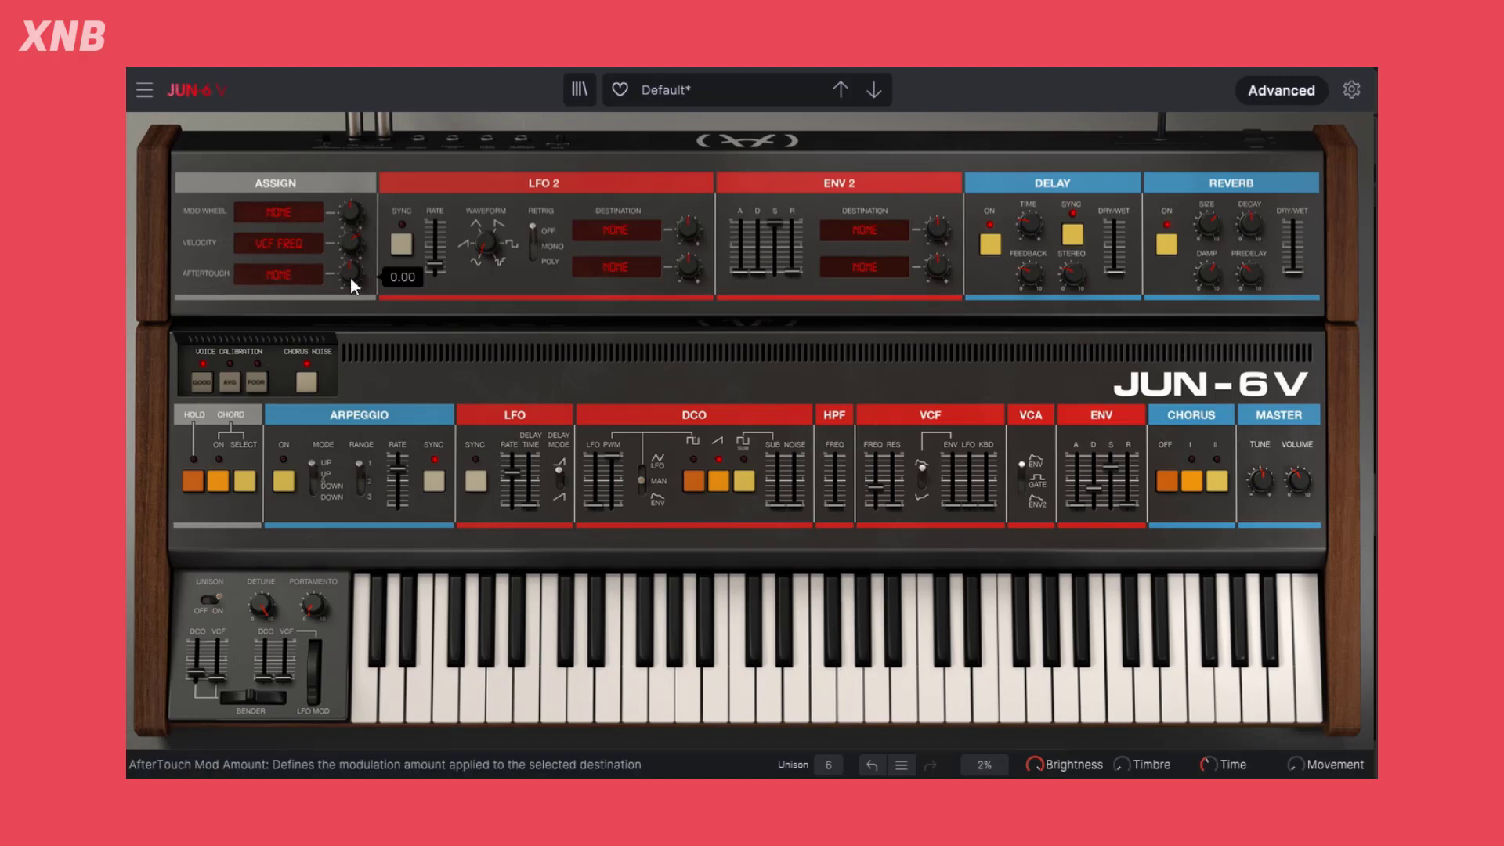
# Clear velocity's modulation destination by setting it to None.
pyautogui.moveTo(350, 278); pyautogui.dragTo(350, 267)
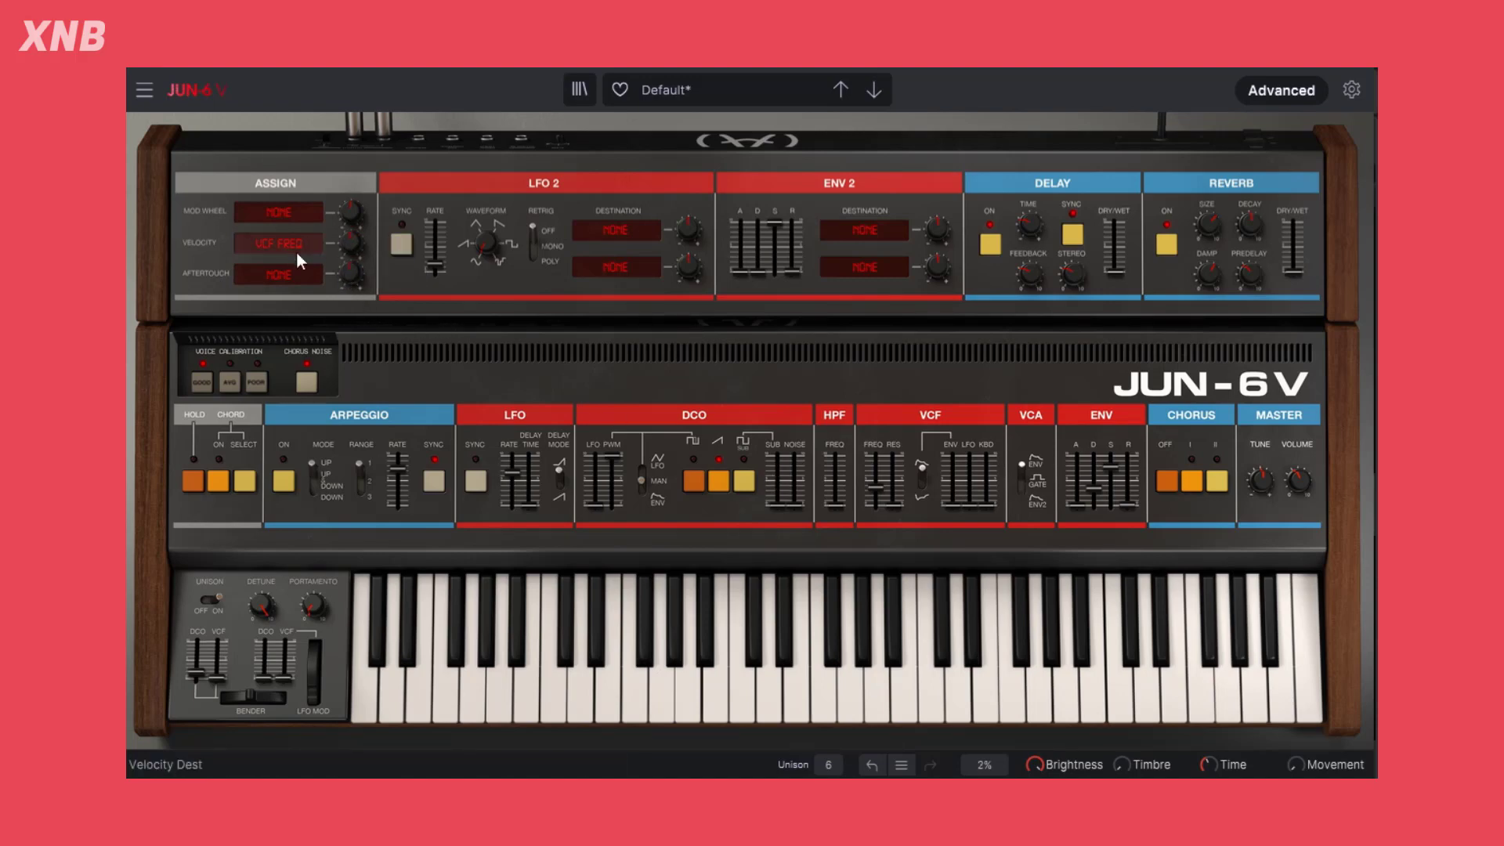
pyautogui.click(270, 243)
pyautogui.click(352, 210)
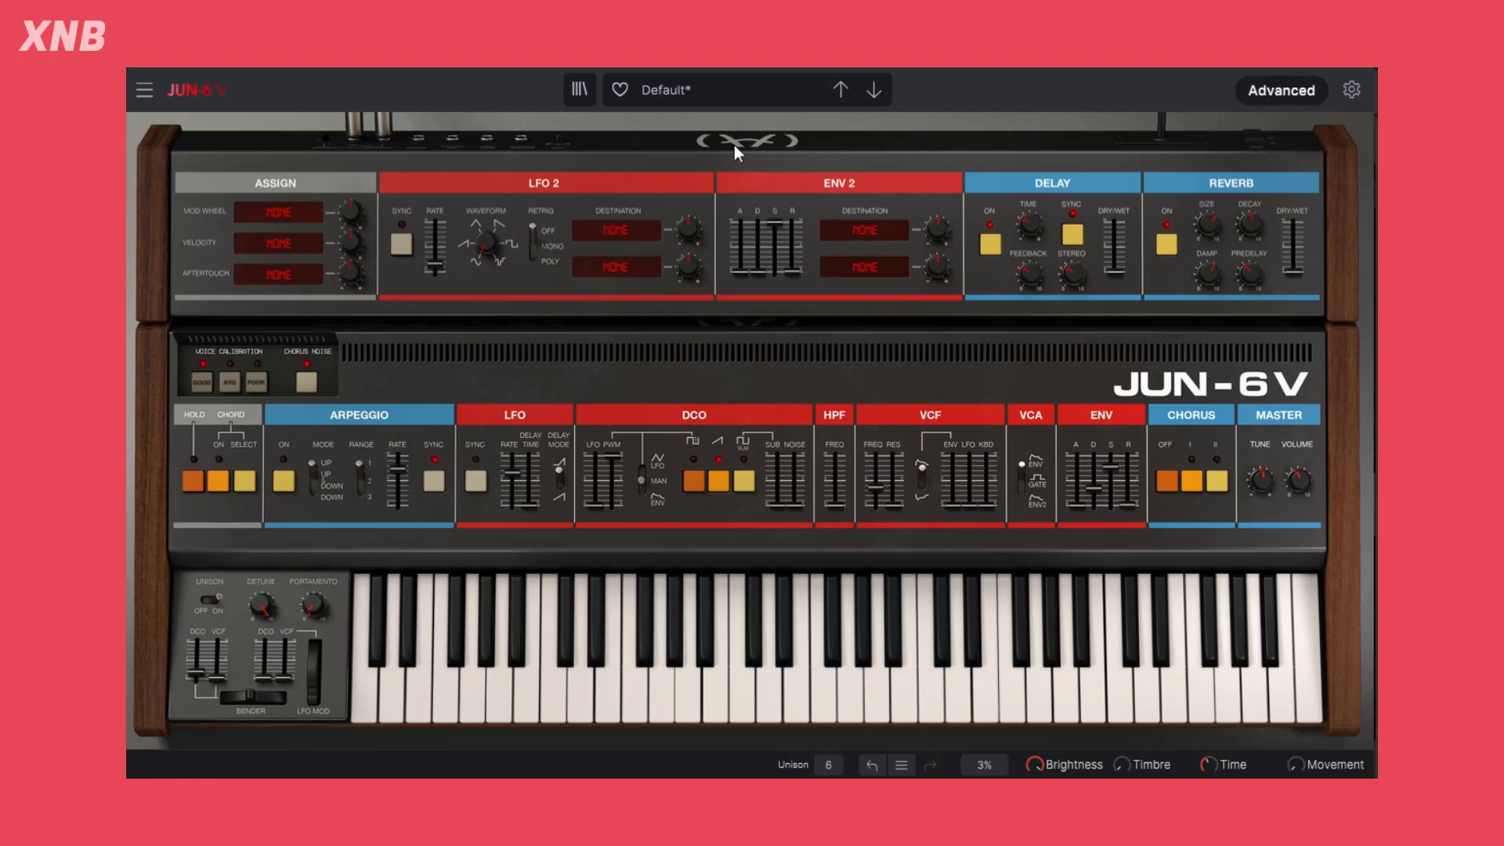
# Reload the Default preset to reset all parameters.
pyautogui.click(712, 98)
pyautogui.moveTo(720, 354)
pyautogui.click(868, 354)
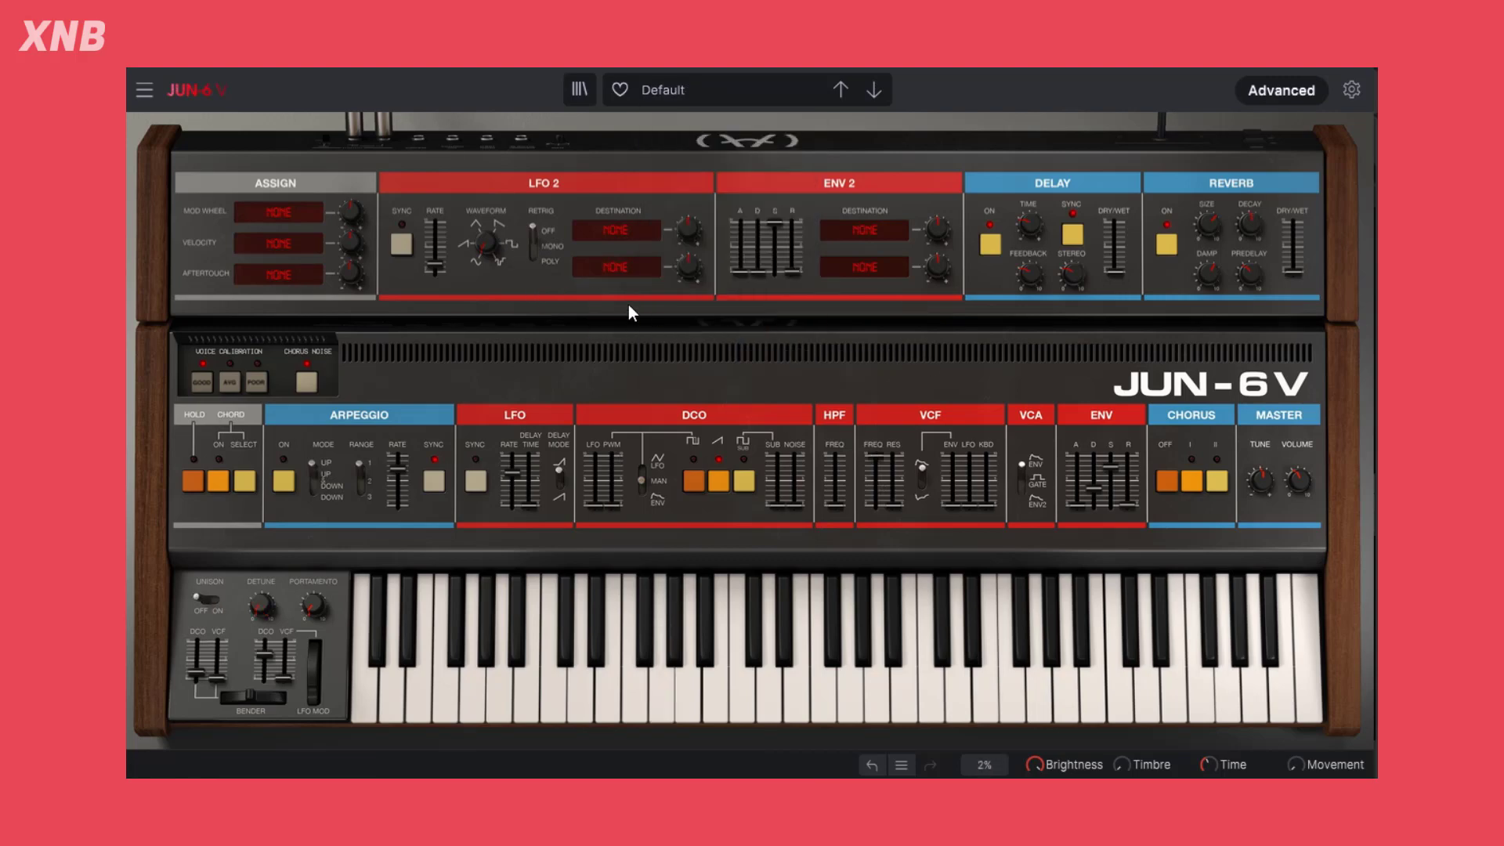
# Turn on sync for LFO 2, raise its rate, and assign its first destination to VCF Cutoff.
pyautogui.click(401, 243)
pyautogui.moveTo(433, 267); pyautogui.dragTo(434, 240)
pyautogui.click(635, 233)
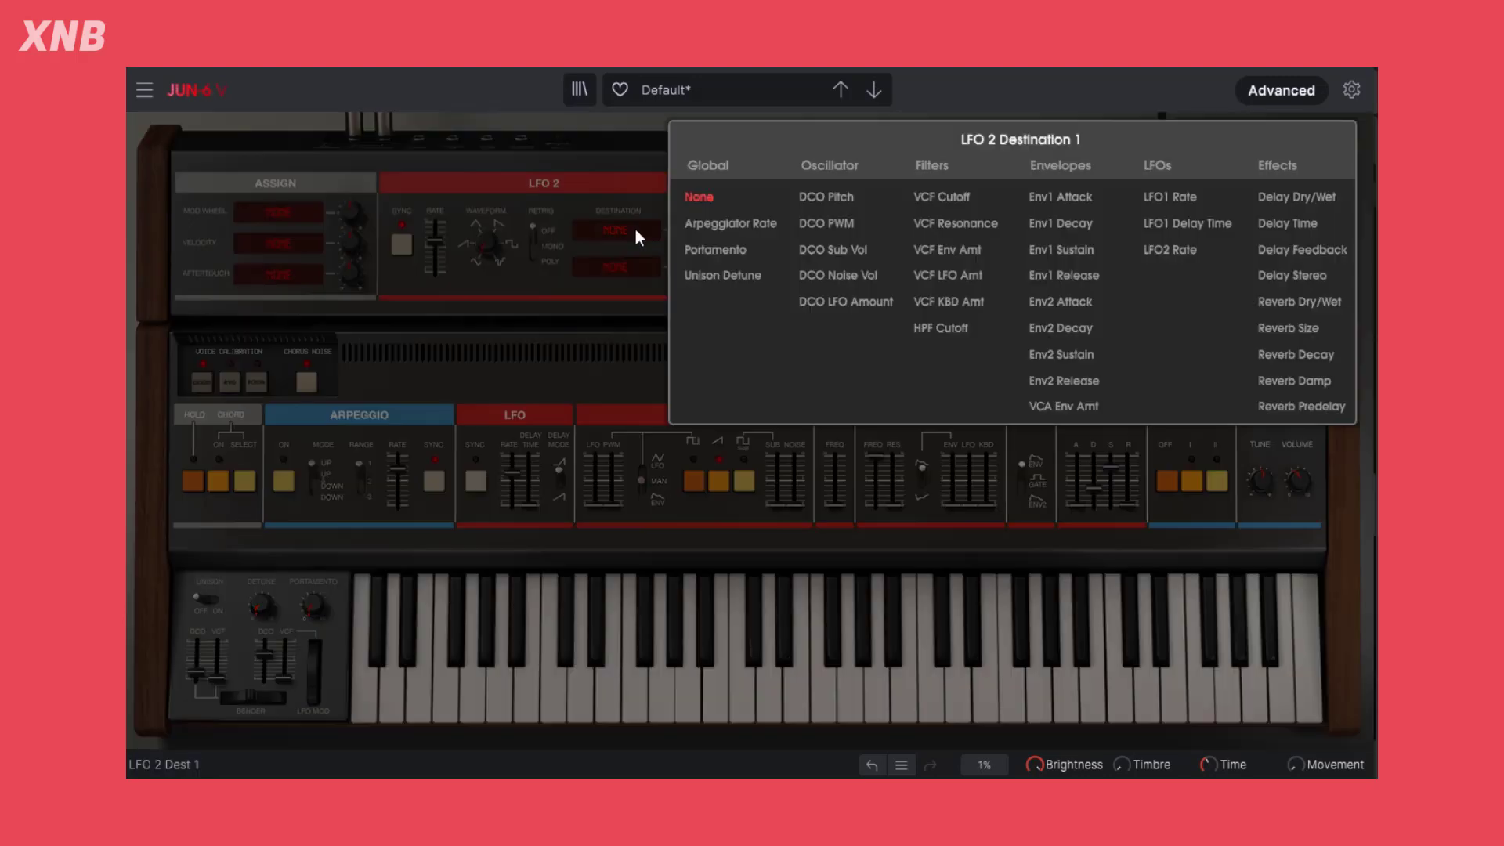
pyautogui.click(941, 196)
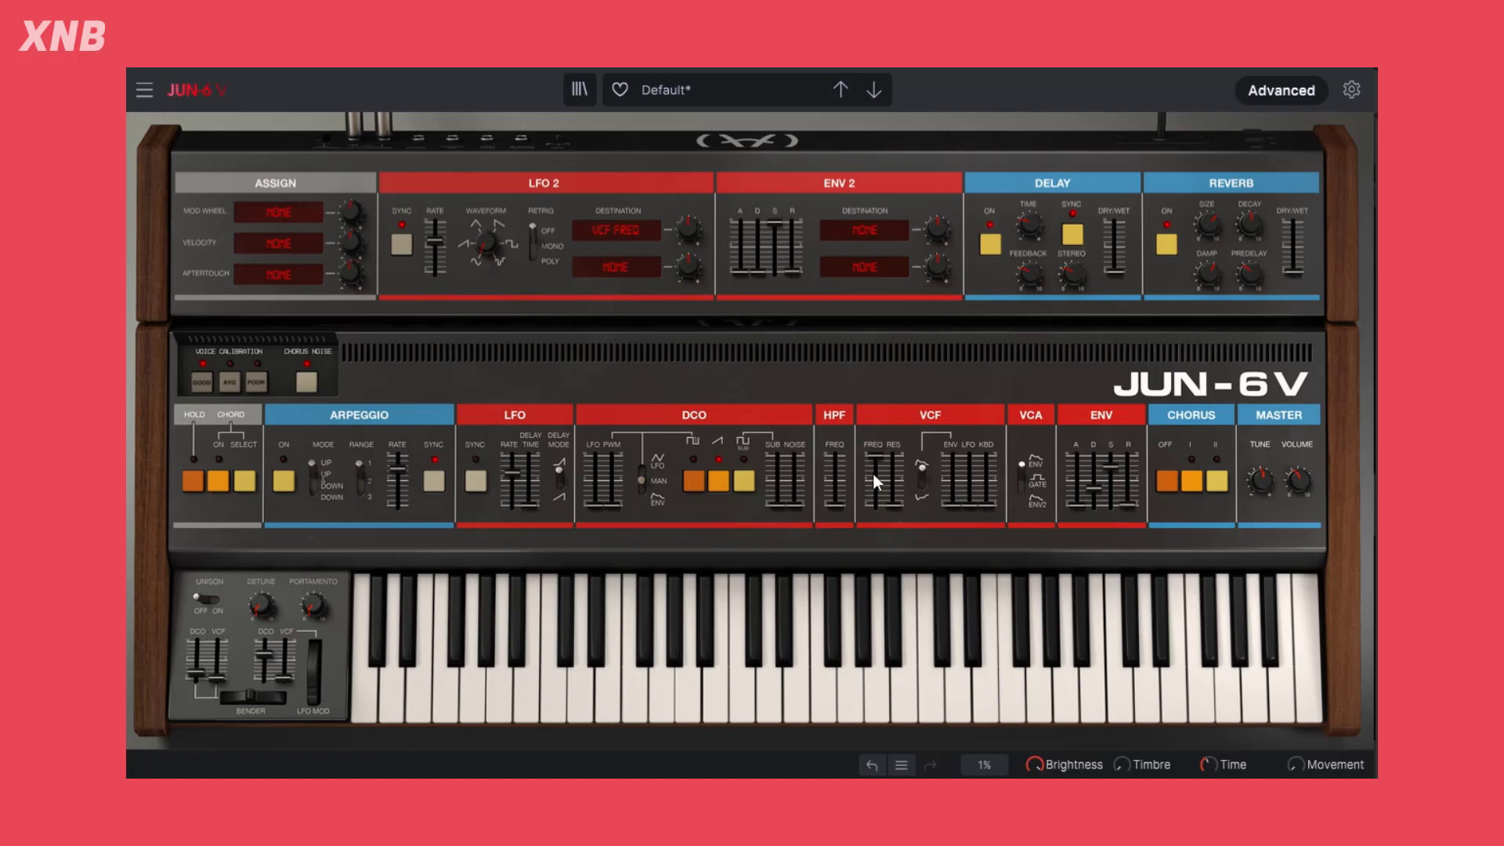
# Lower the VCF frequency to about mid-range and adjust the modulation amount of LFO 2's first destination.
pyautogui.moveTo(871, 467); pyautogui.dragTo(904, 492)
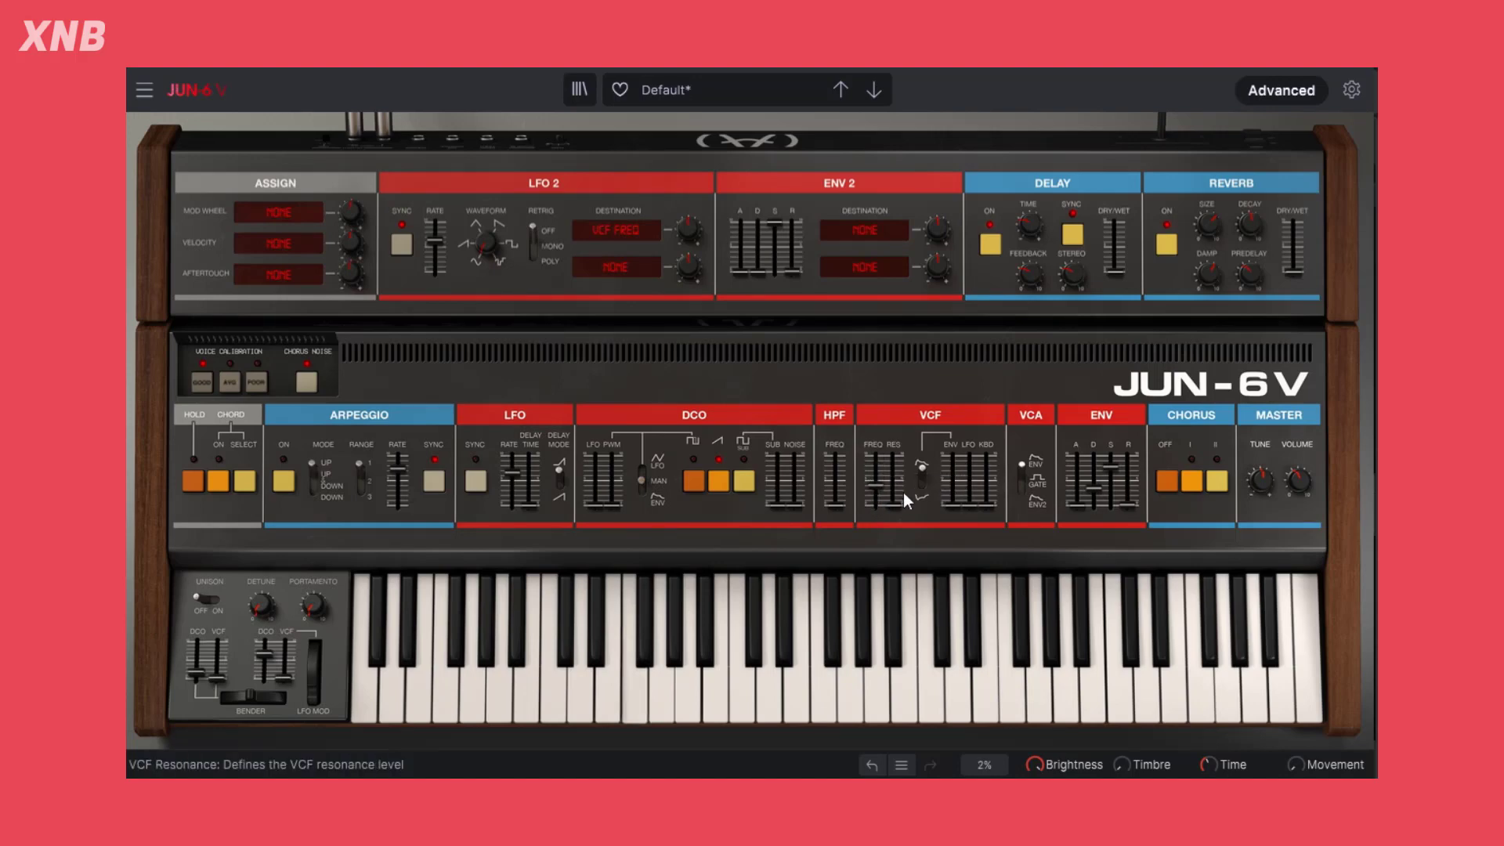
pyautogui.click(688, 229)
pyautogui.moveTo(688, 230); pyautogui.dragTo(688, 230)
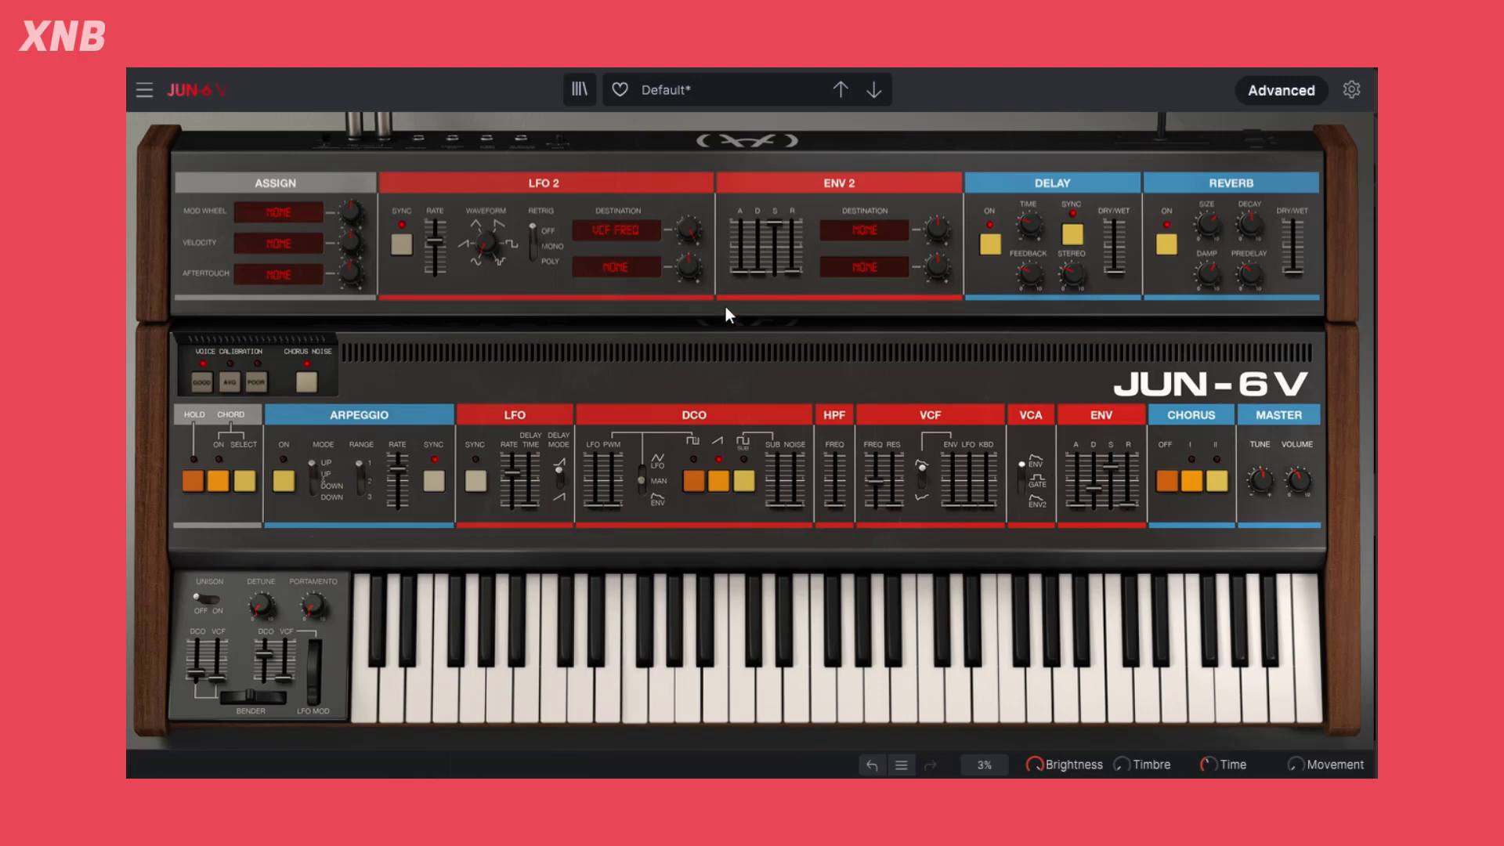
pyautogui.moveTo(688, 231)
pyautogui.moveTo(875, 480); pyautogui.dragTo(874, 476)
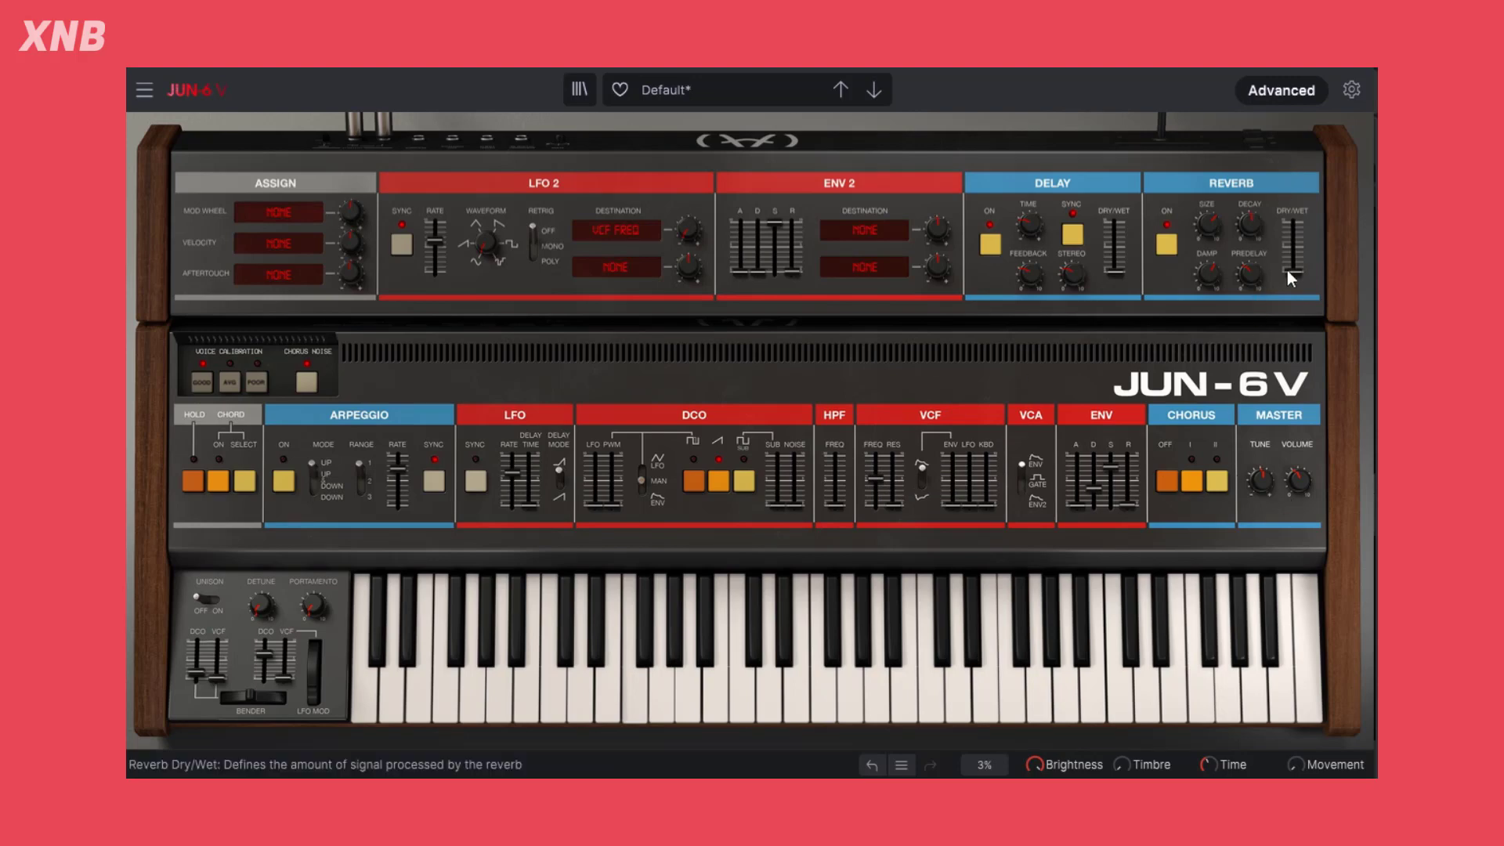
# Raise the reverb dry/wet slightly and turn on chorus I.
pyautogui.moveTo(1288, 270); pyautogui.dragTo(1288, 261)
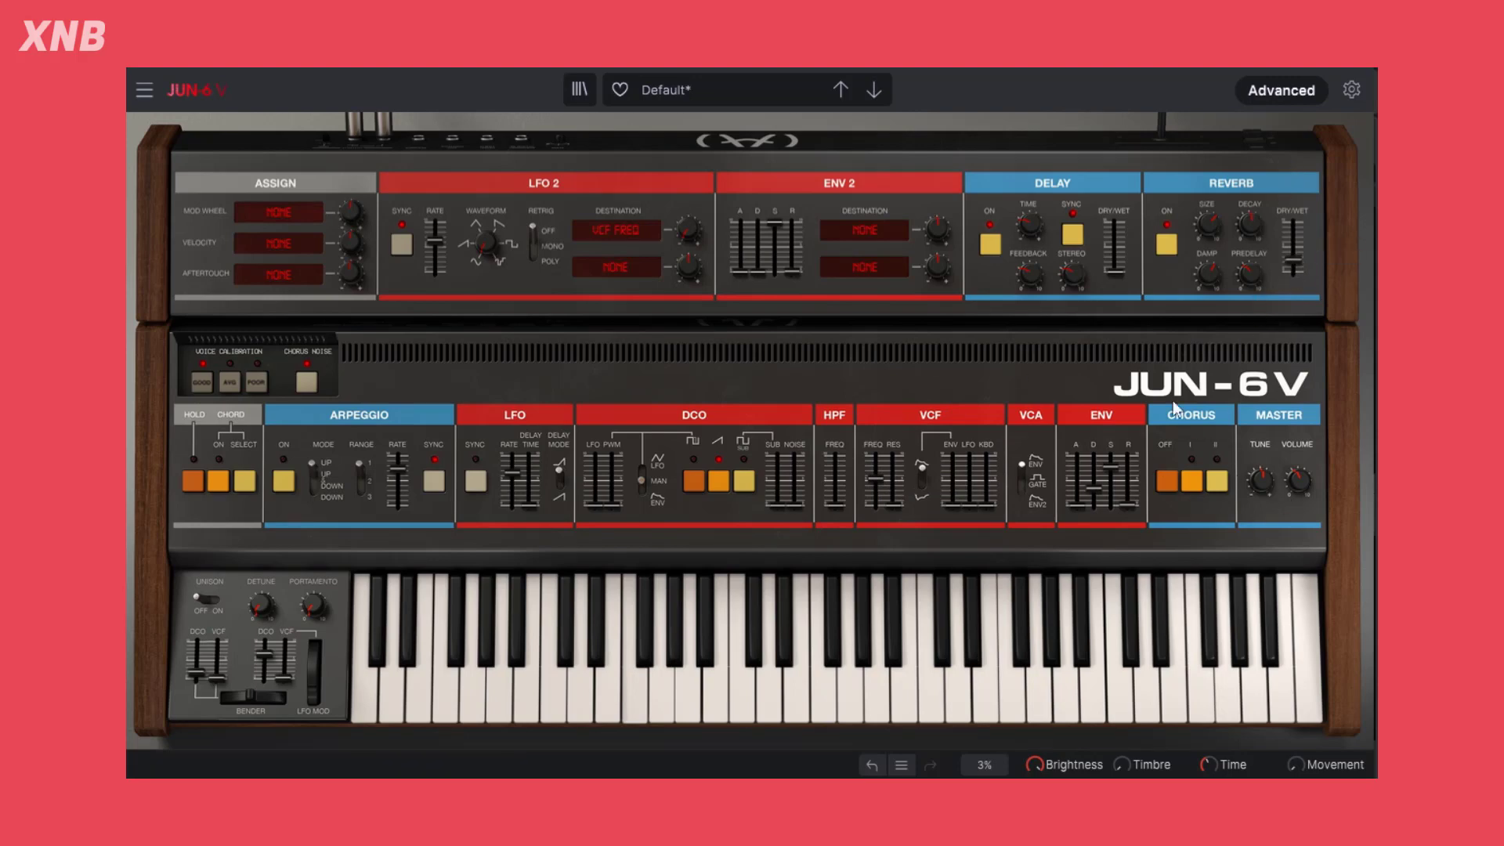
pyautogui.click(1196, 482)
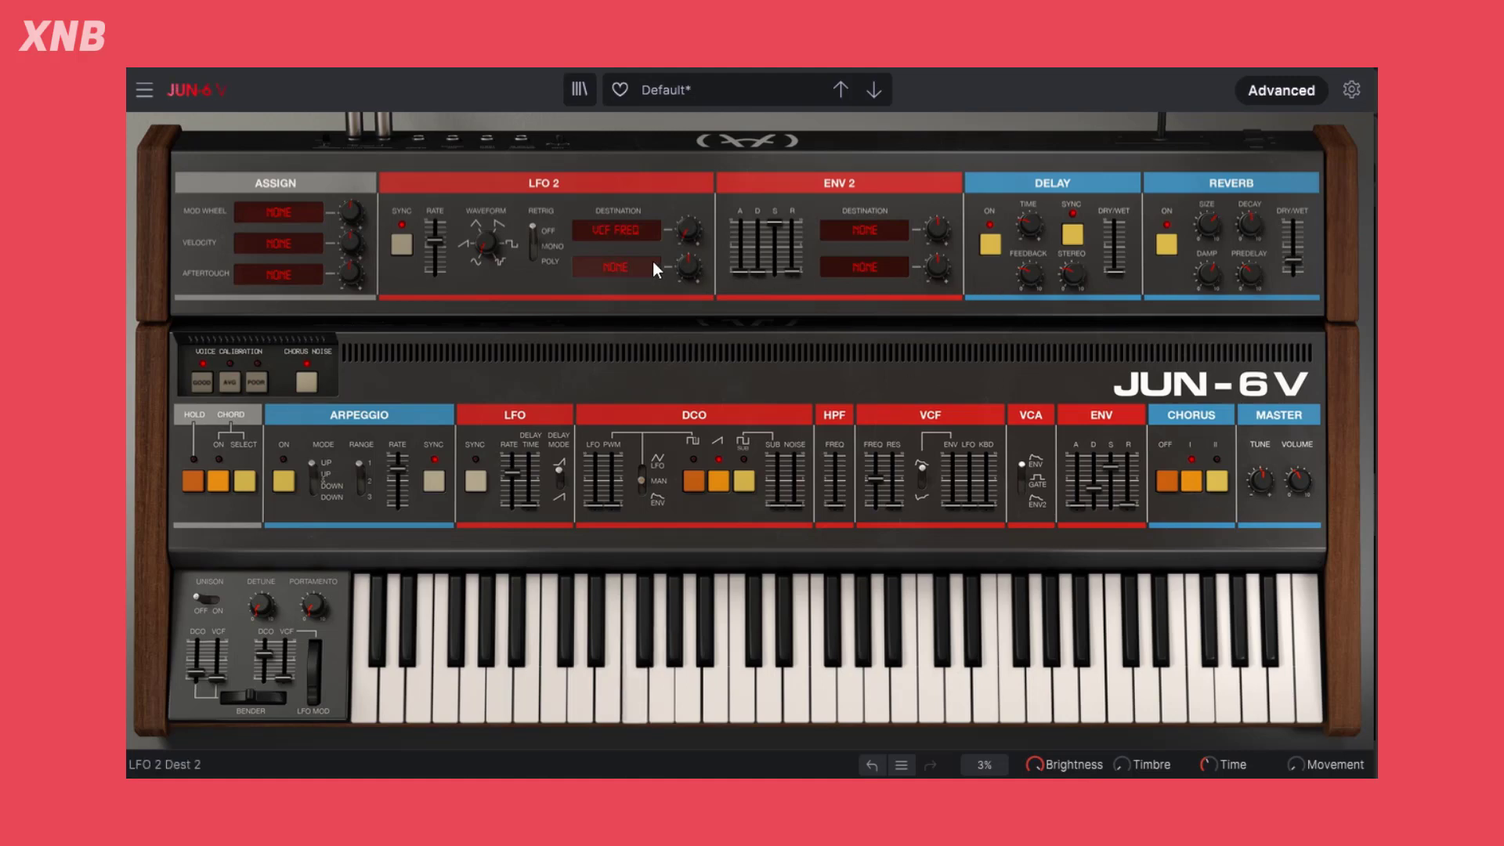
# Cycle through LFO 2's waveforms to audition each one on the filter cutoff, ending back on Sine.
pyautogui.moveTo(483, 235)
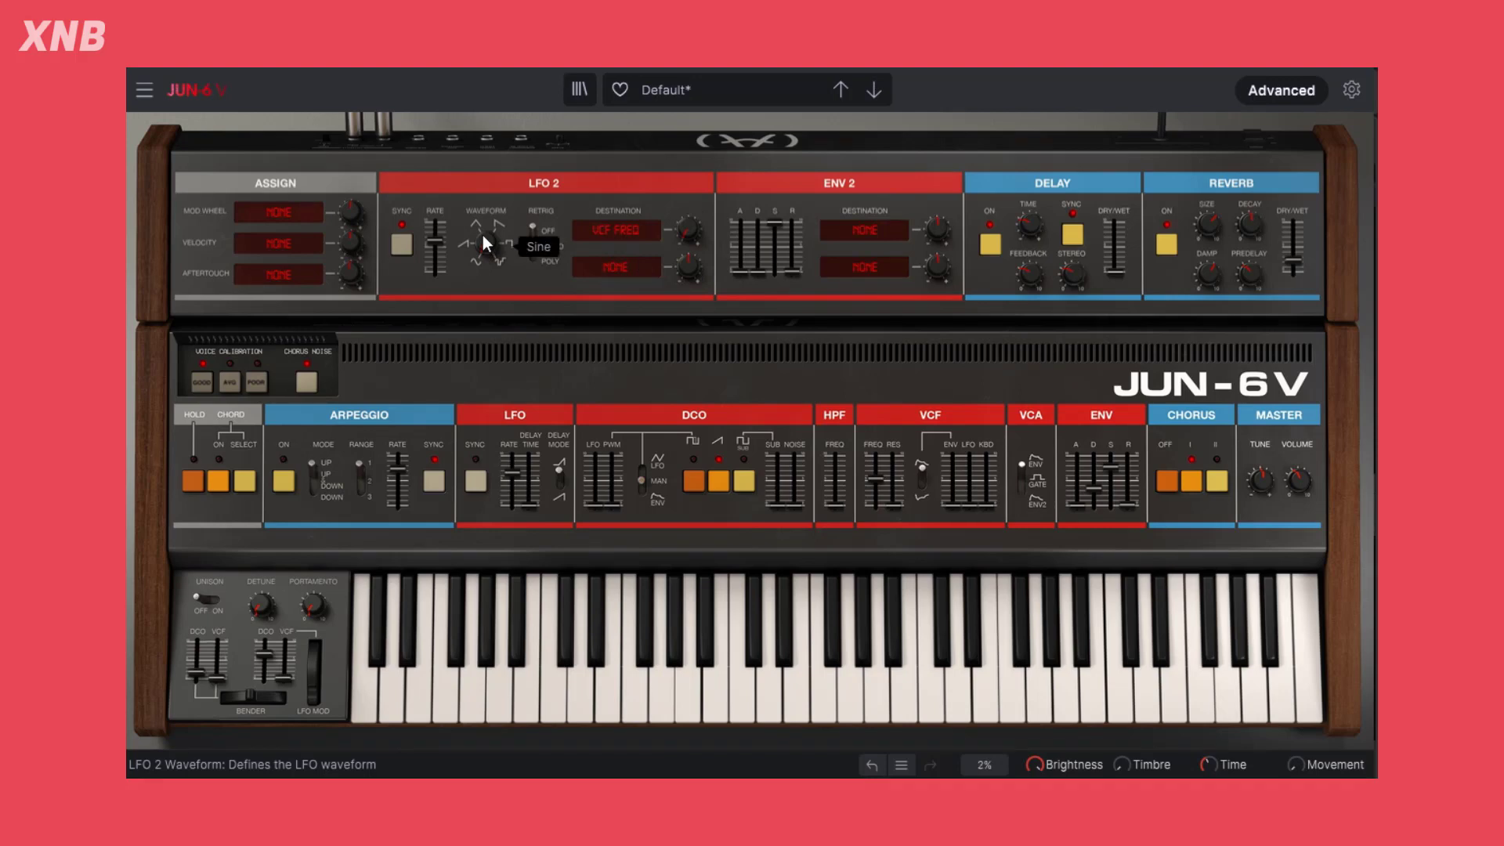
pyautogui.scroll(3, 483, 235)
pyautogui.scroll(1, 484, 245)
pyautogui.moveTo(486, 245); pyautogui.dragTo(486, 329)
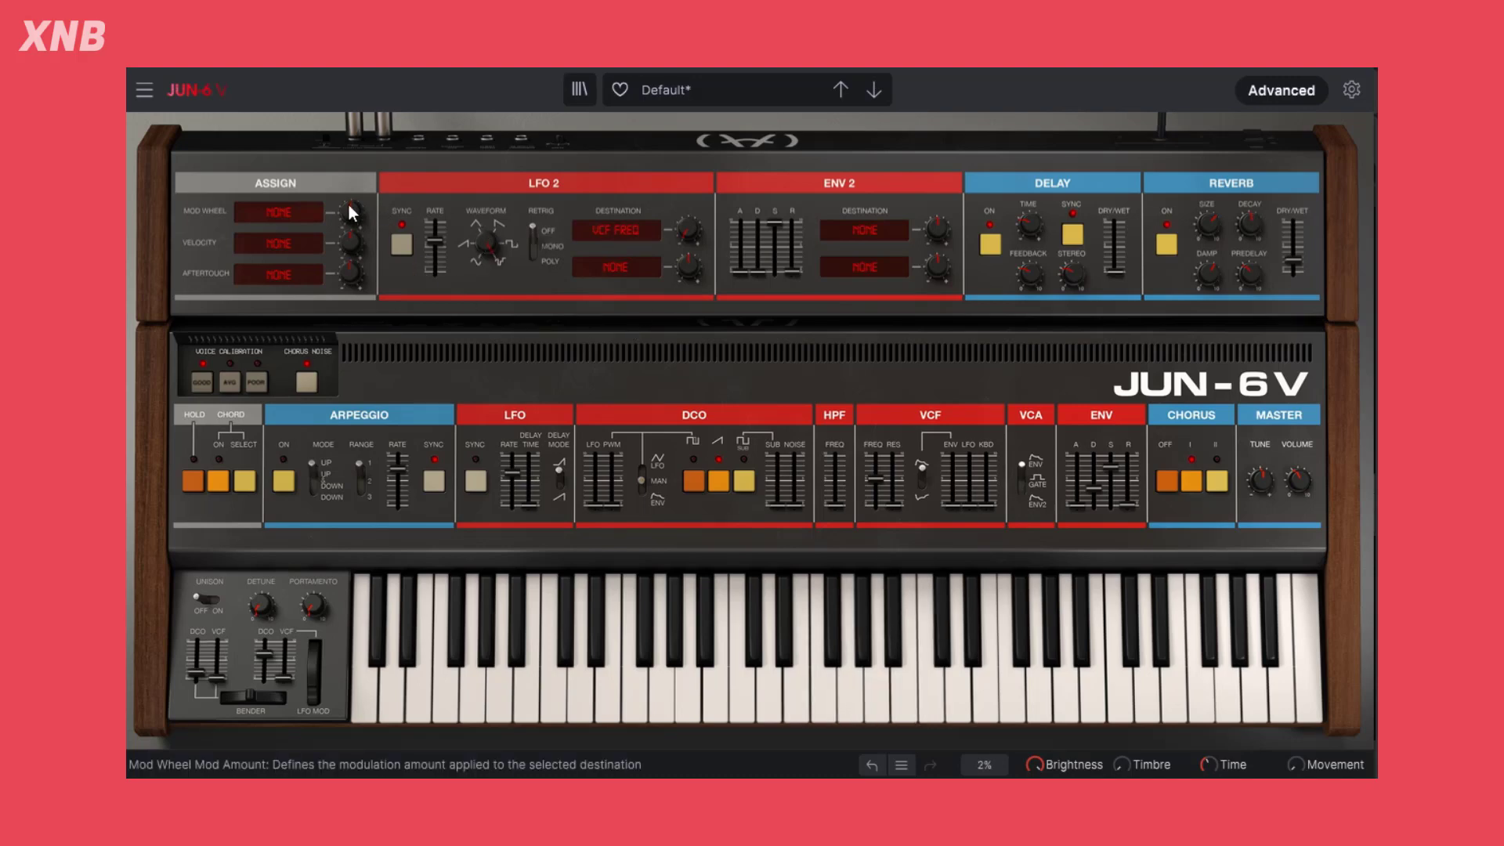
pyautogui.moveTo(491, 243)
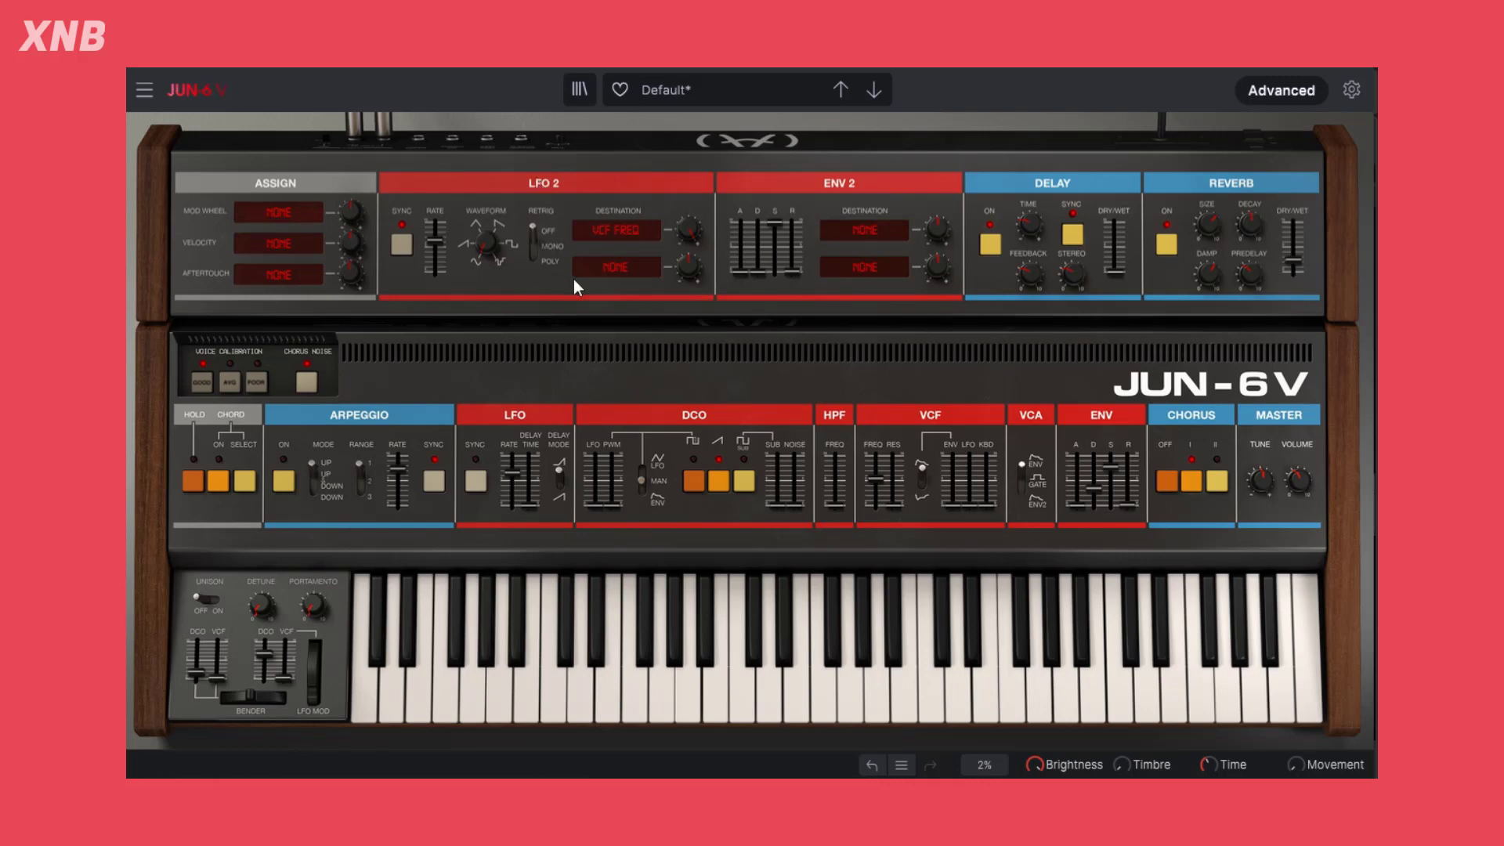
# Try LFO 2's Poly and Mono retrigger modes with different waveforms, and return retrigger to Off.
pyautogui.click(548, 229)
pyautogui.moveTo(486, 242); pyautogui.dragTo(487, 219)
pyautogui.click(533, 260)
pyautogui.moveTo(494, 247)
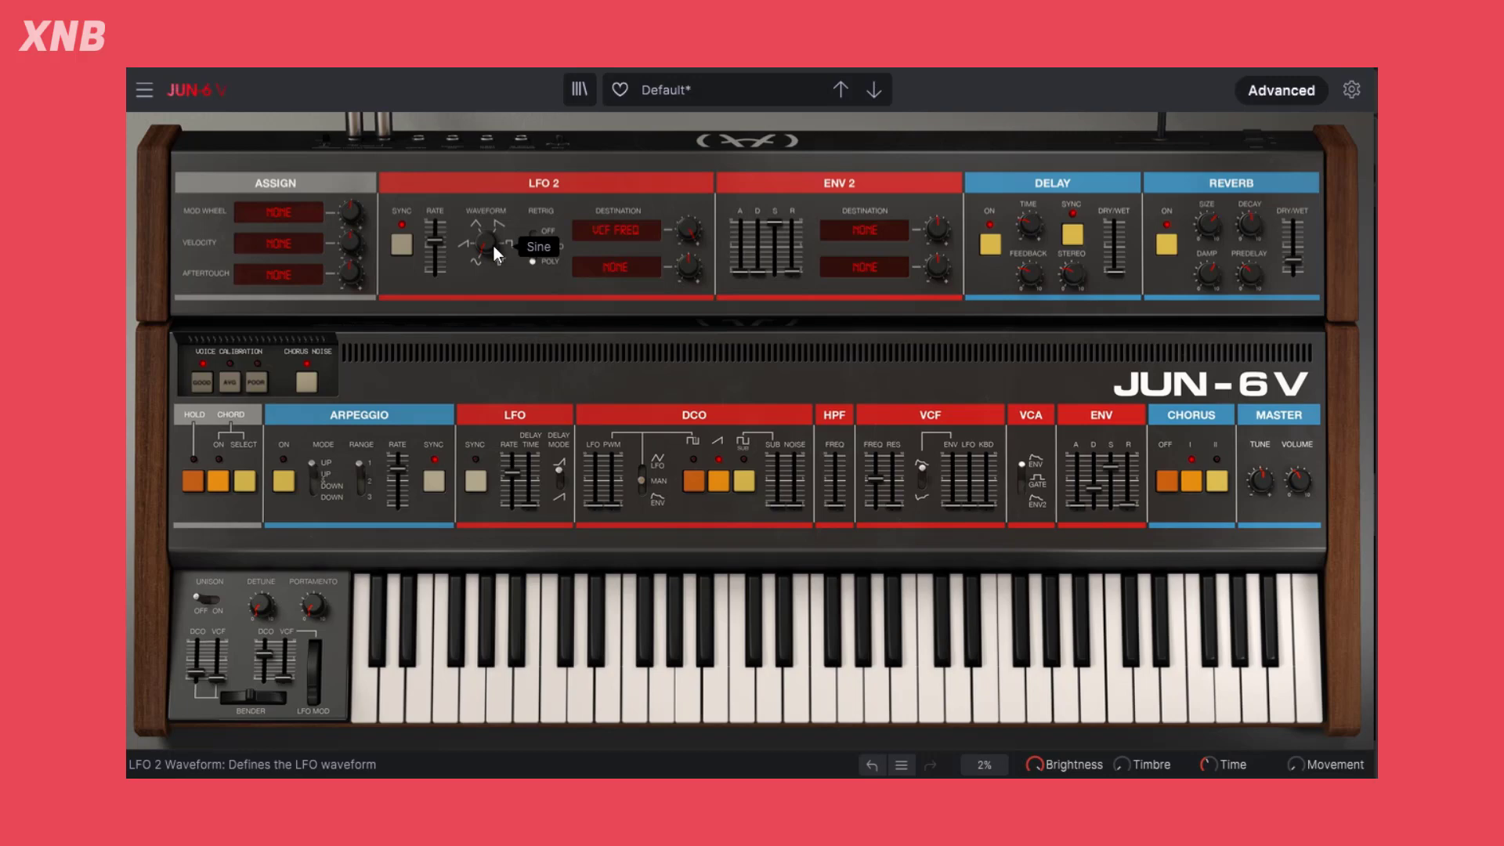
pyautogui.click(534, 245)
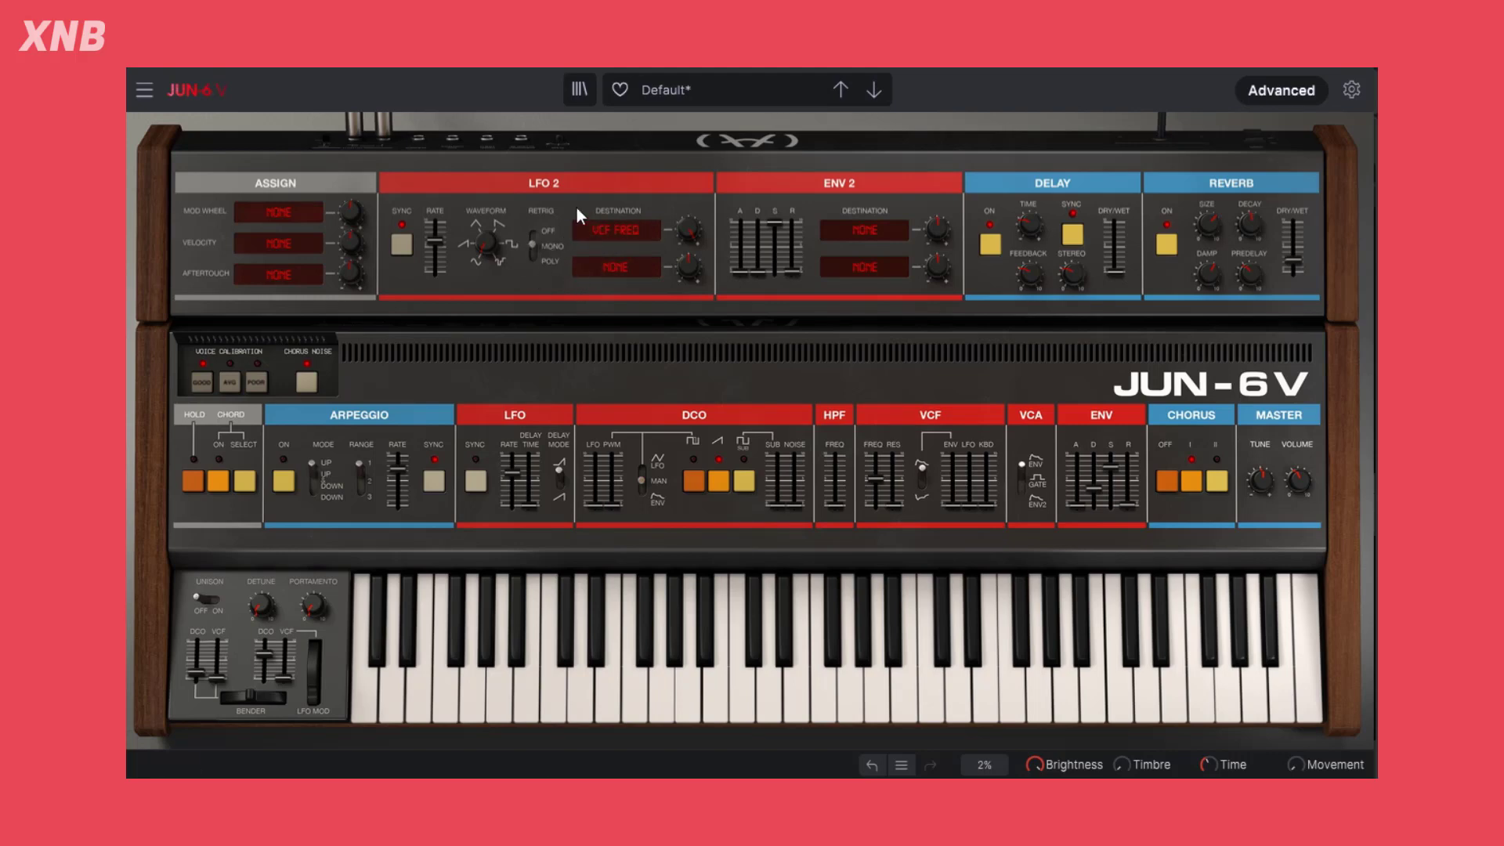
pyautogui.click(539, 245)
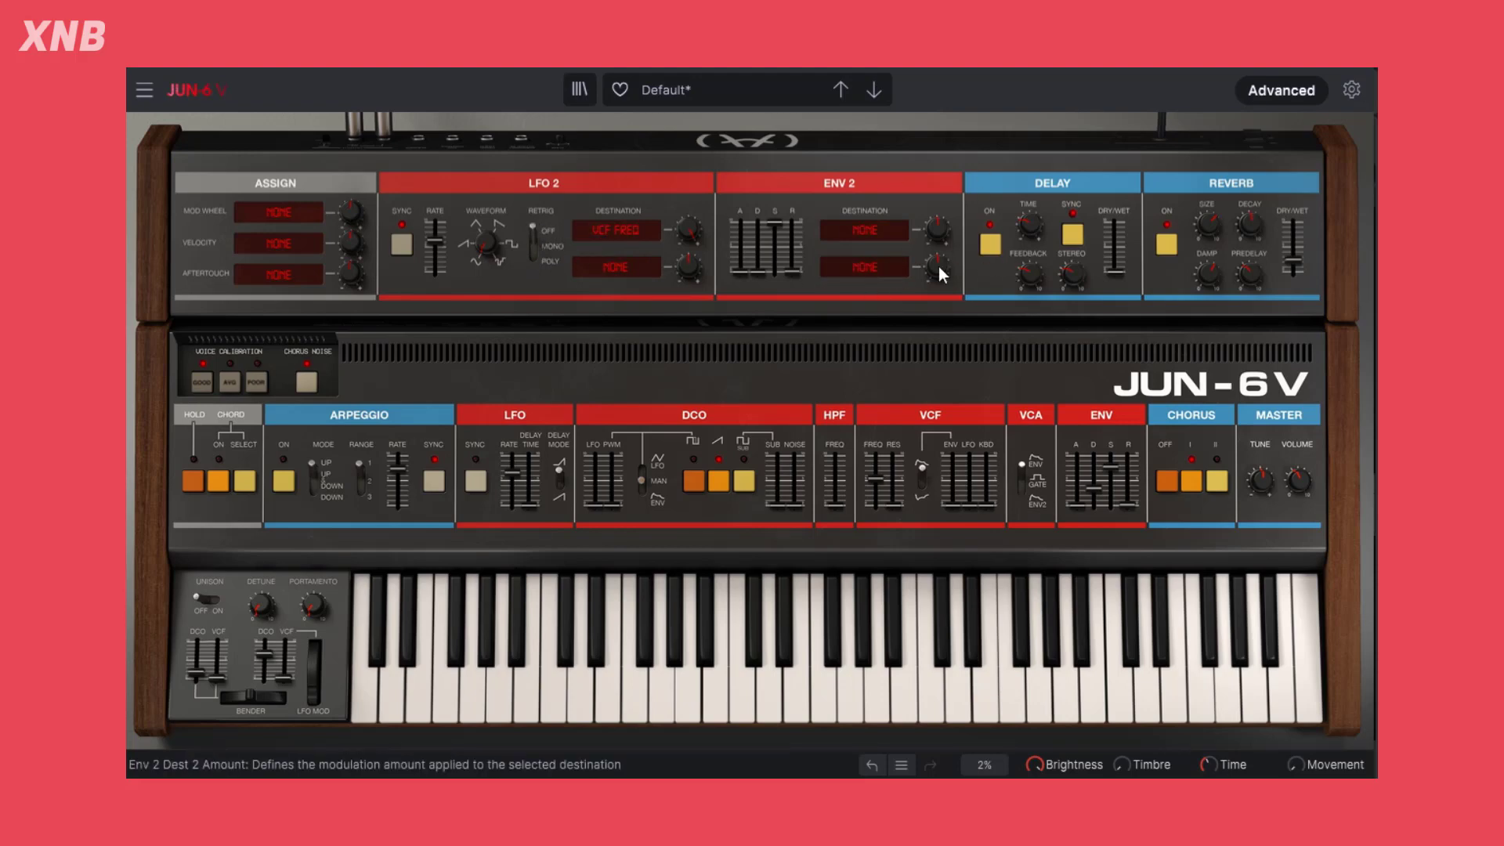
# Try the VCA on ENV2, set it to Gate, and clear LFO 2's first destination to None.
pyautogui.click(1026, 506)
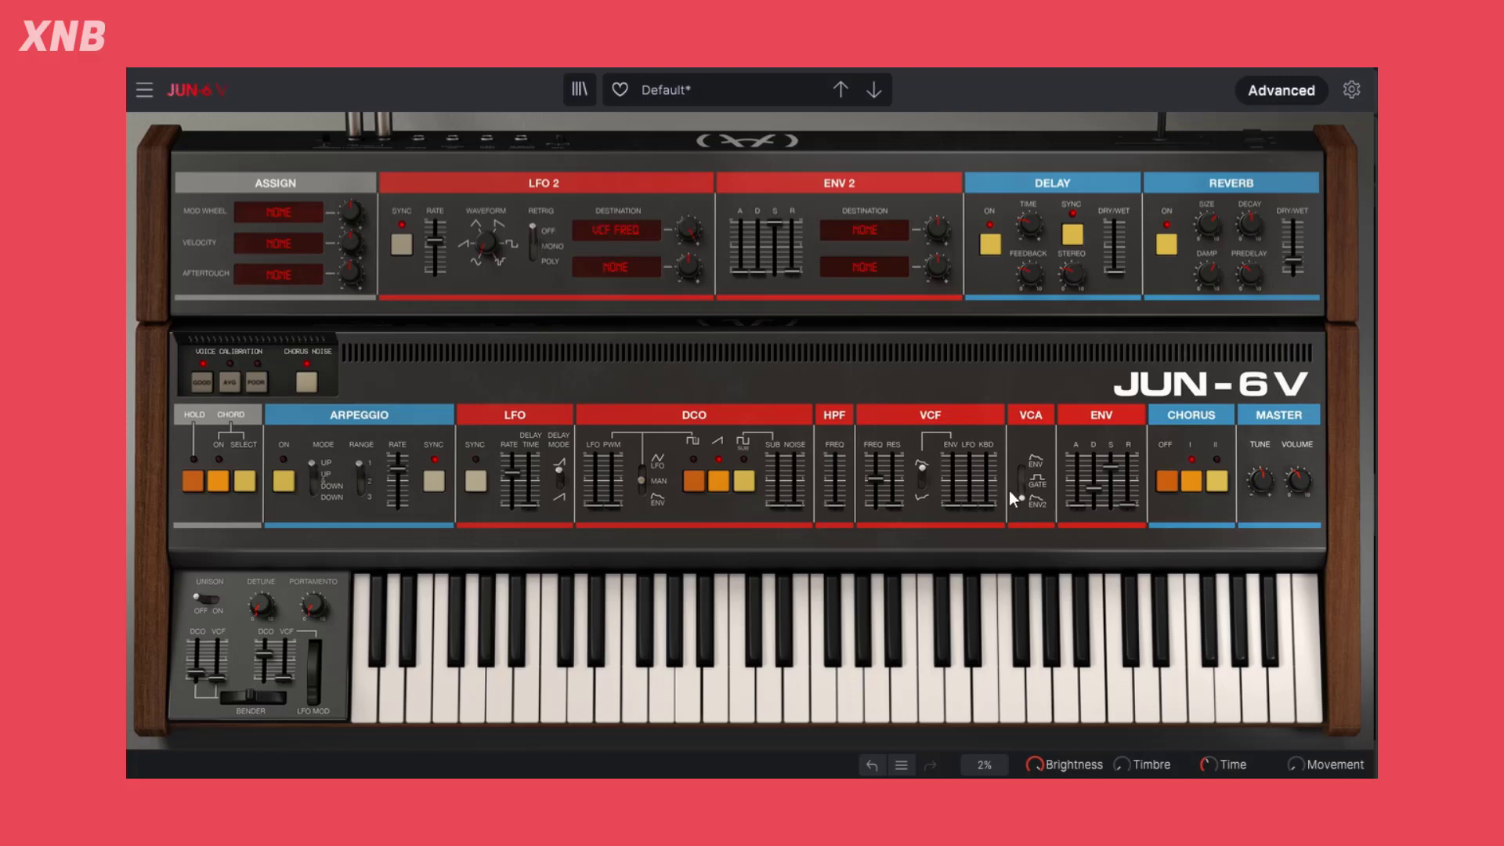
pyautogui.moveTo(1011, 495); pyautogui.dragTo(1021, 481)
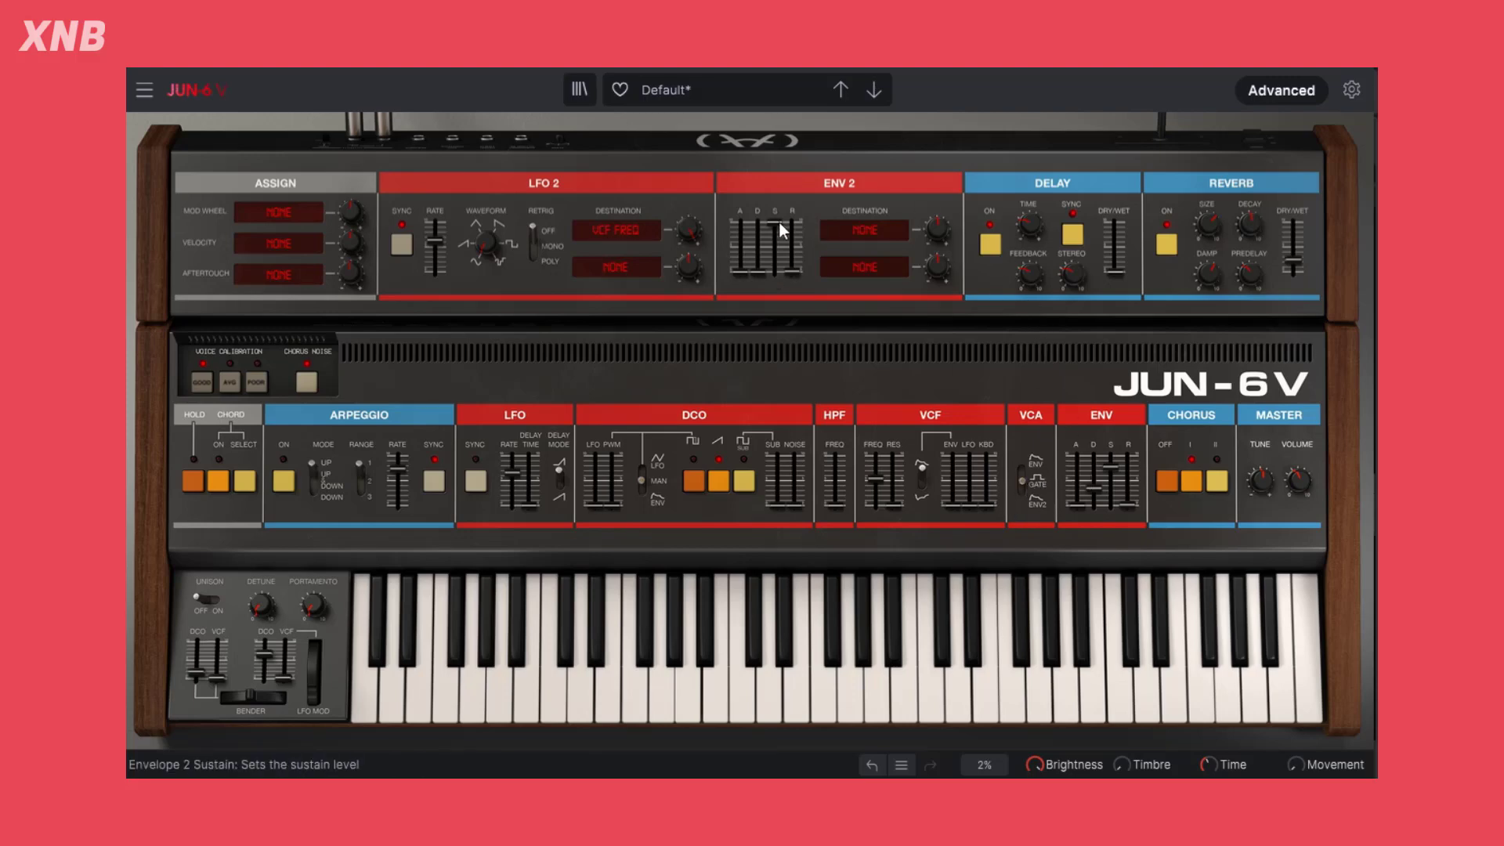
pyautogui.click(607, 230)
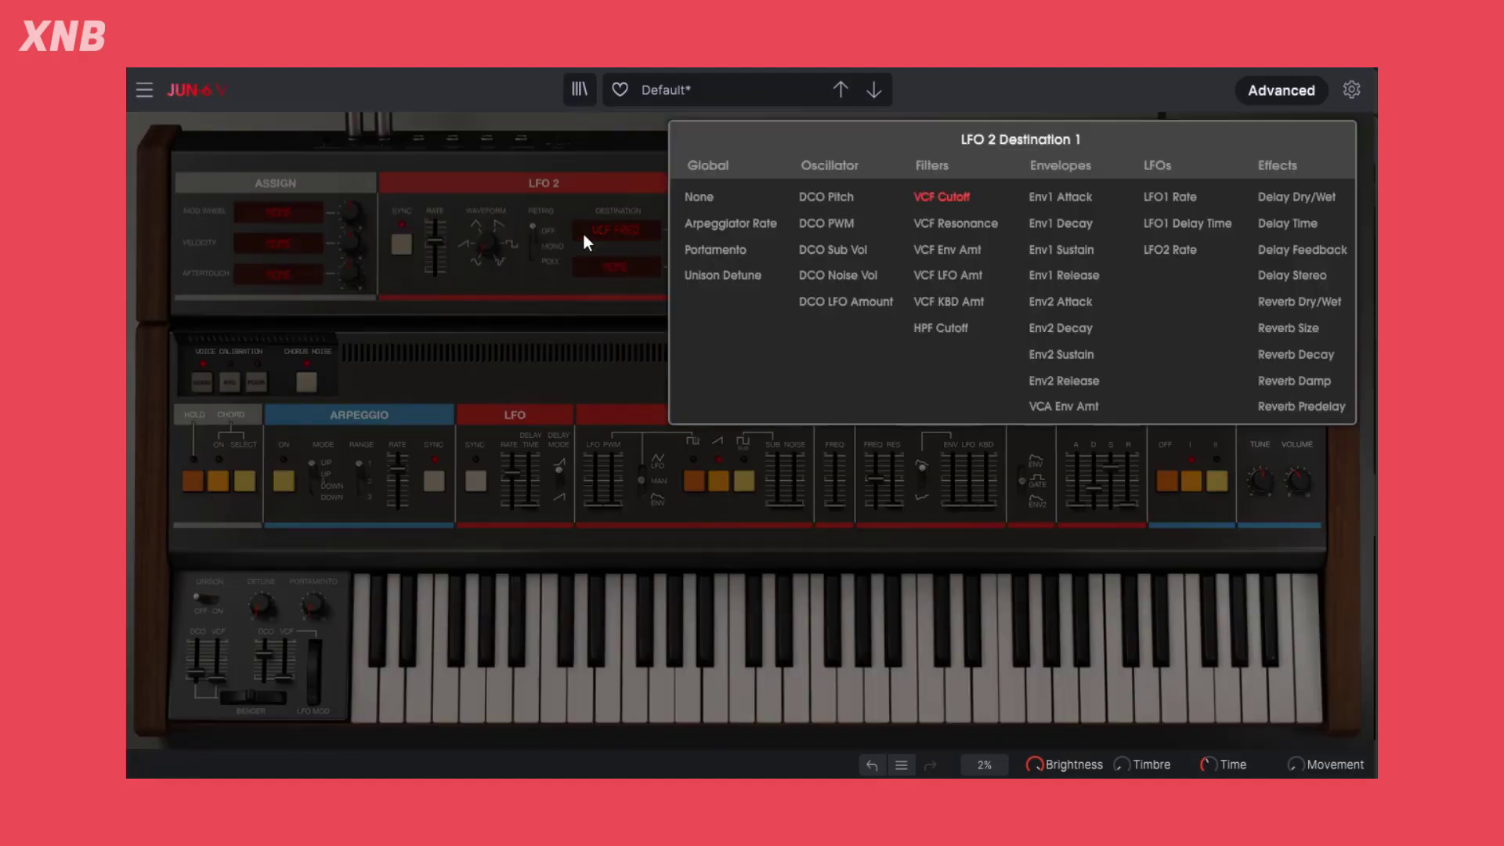
pyautogui.click(705, 196)
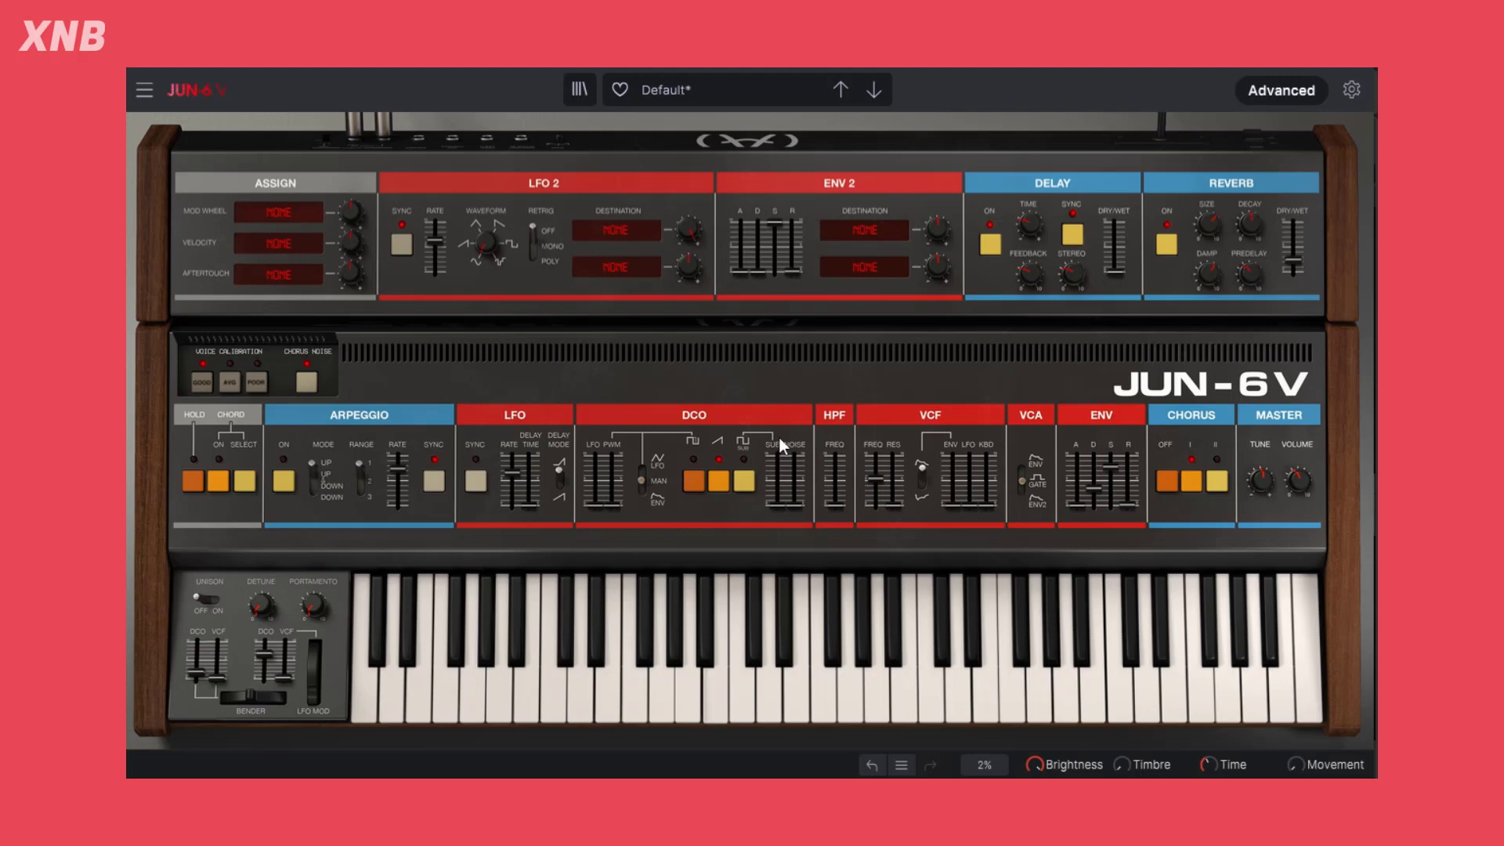
# Assign envelope 2's first destination to VCF Cutoff, lower the VCF frequency, and raise the modulation amount to 1.00.
pyautogui.click(863, 230)
pyautogui.click(979, 196)
pyautogui.moveTo(875, 479); pyautogui.dragTo(875, 491)
pyautogui.moveTo(925, 222); pyautogui.dragTo(925, 177)
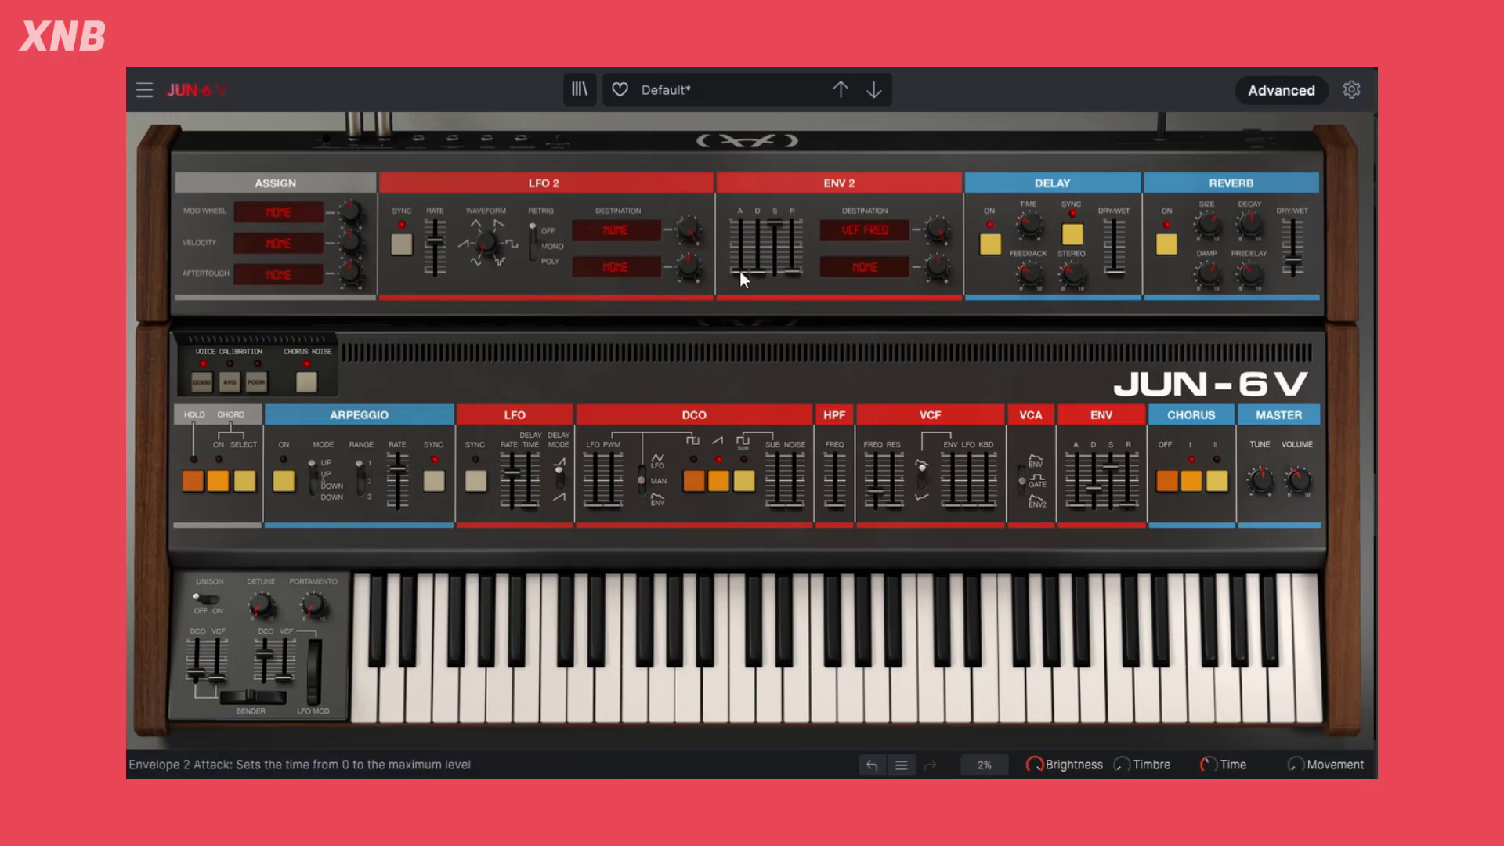
# Raise envelope 2's attack and decay slightly and lower its sustain almost to minimum.
pyautogui.moveTo(740, 272); pyautogui.dragTo(757, 249)
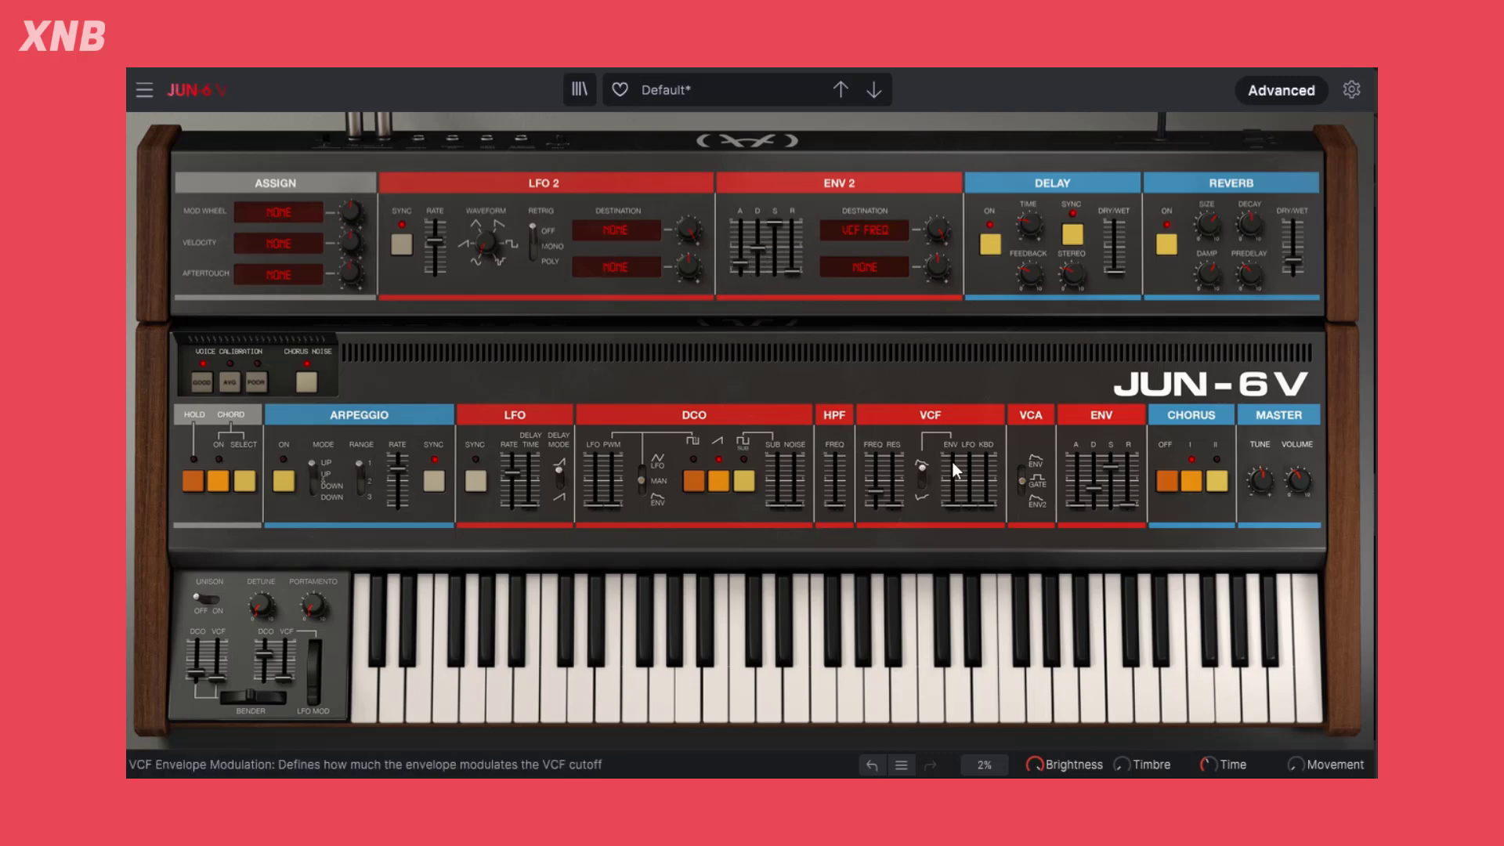
pyautogui.moveTo(951, 502); pyautogui.dragTo(952, 462)
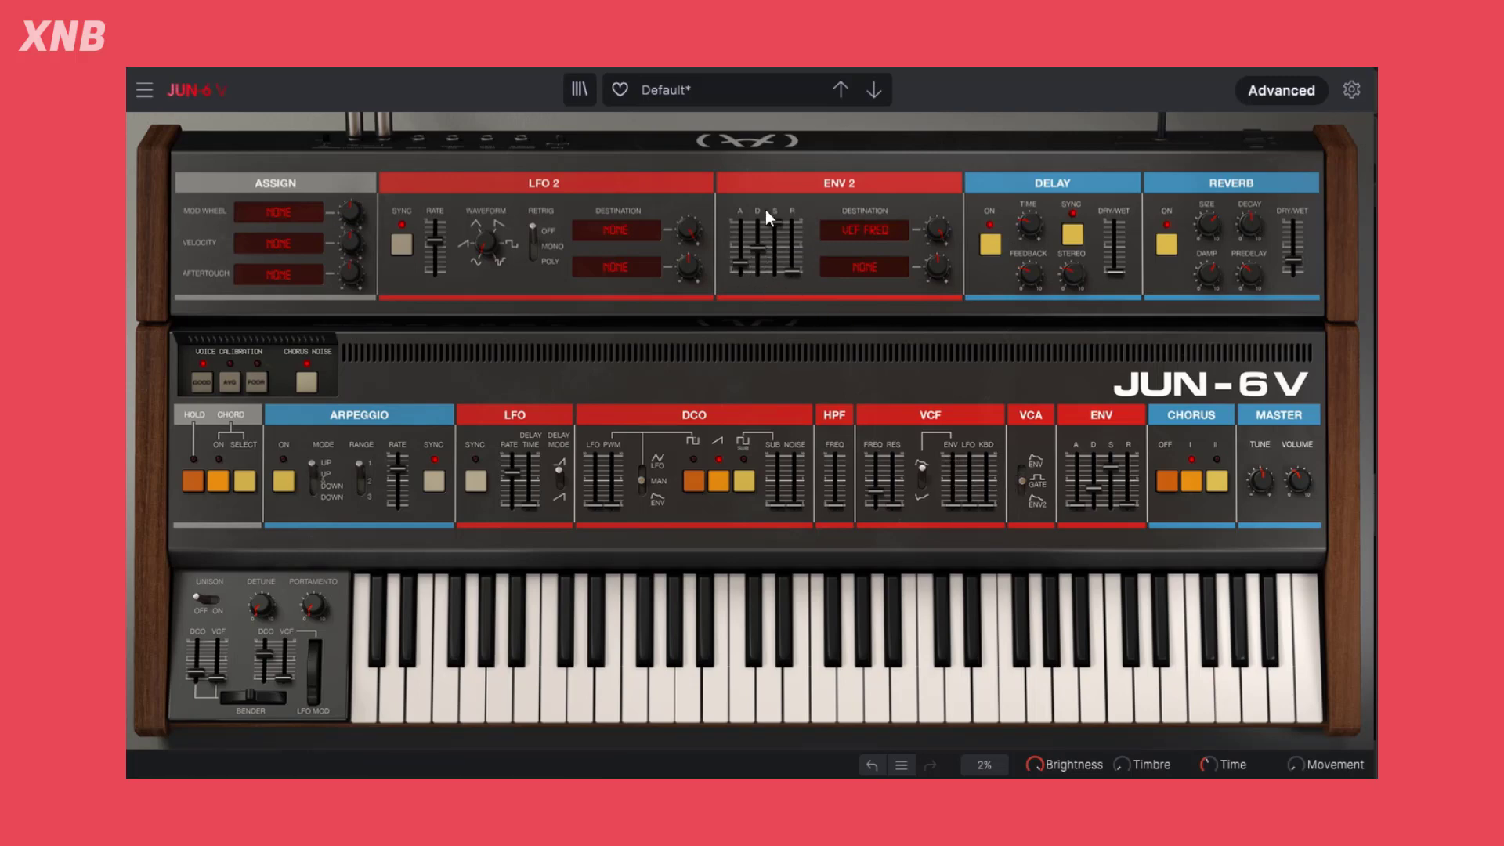
pyautogui.moveTo(766, 231); pyautogui.dragTo(766, 246)
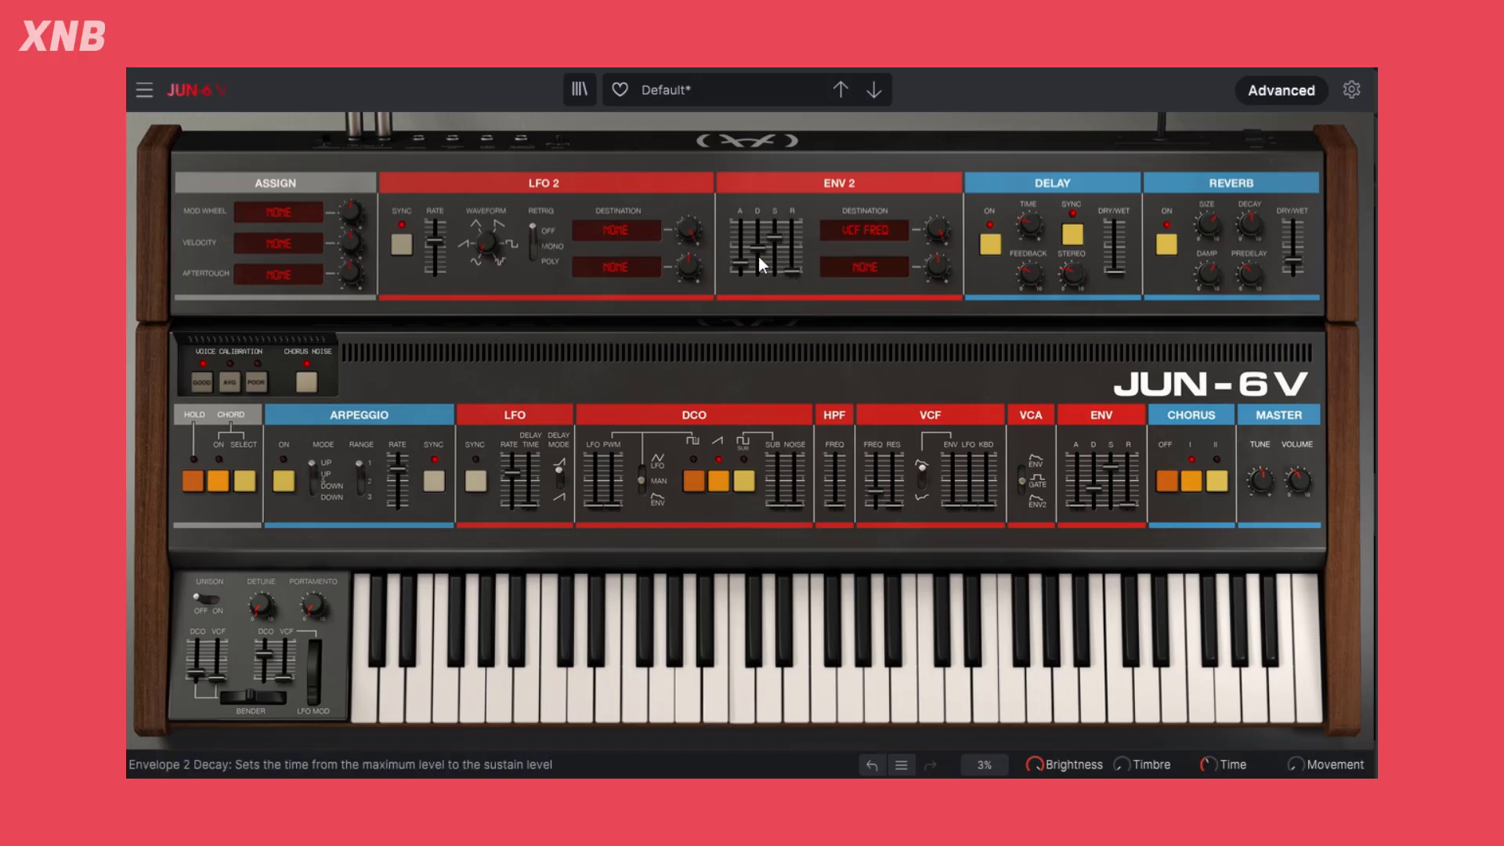
pyautogui.moveTo(749, 266)
pyautogui.moveTo(774, 237); pyautogui.dragTo(775, 277)
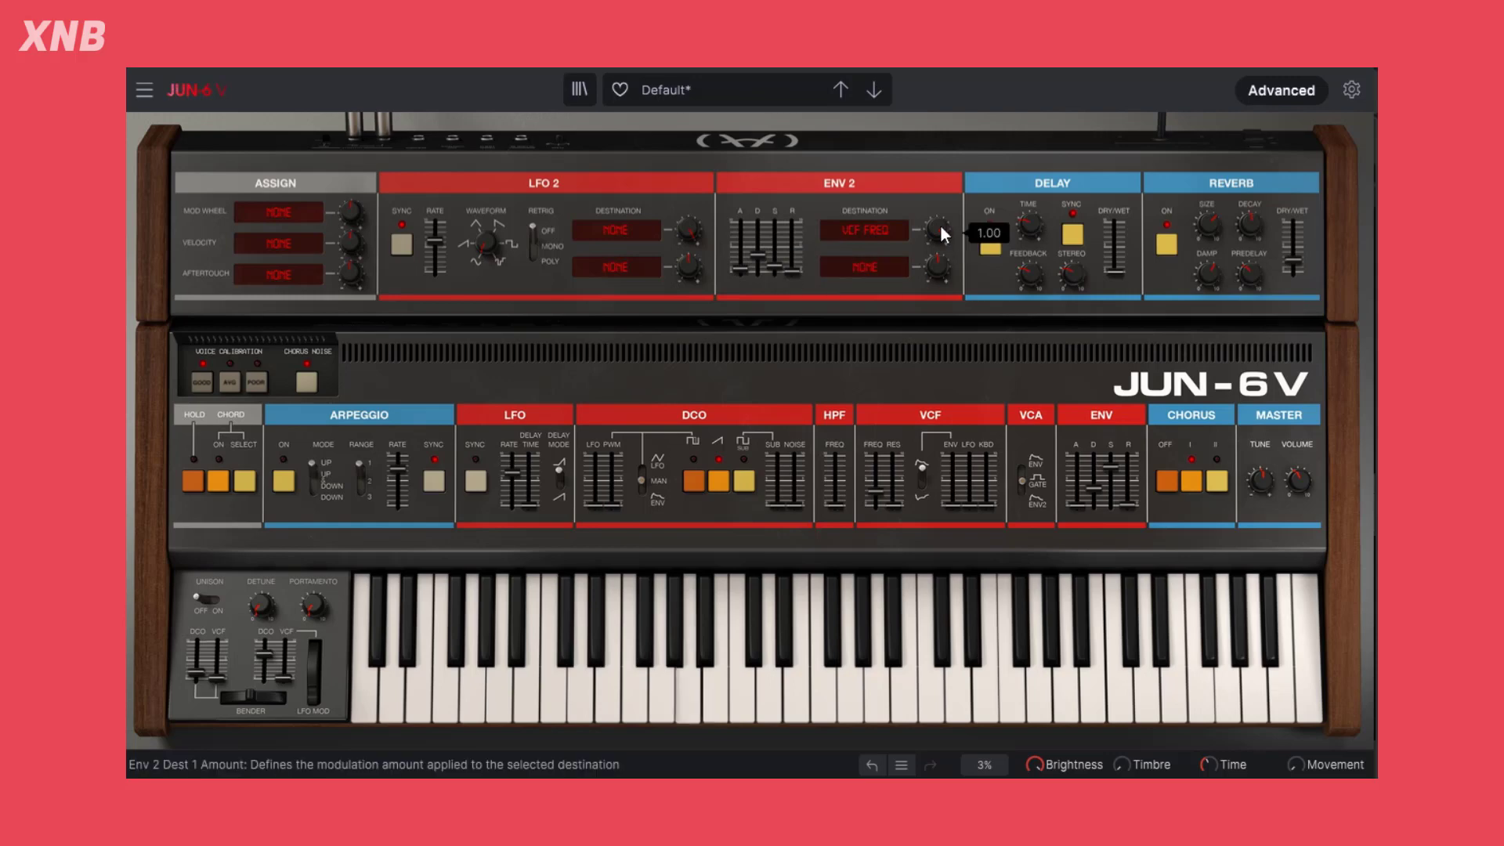
pyautogui.moveTo(878, 501)
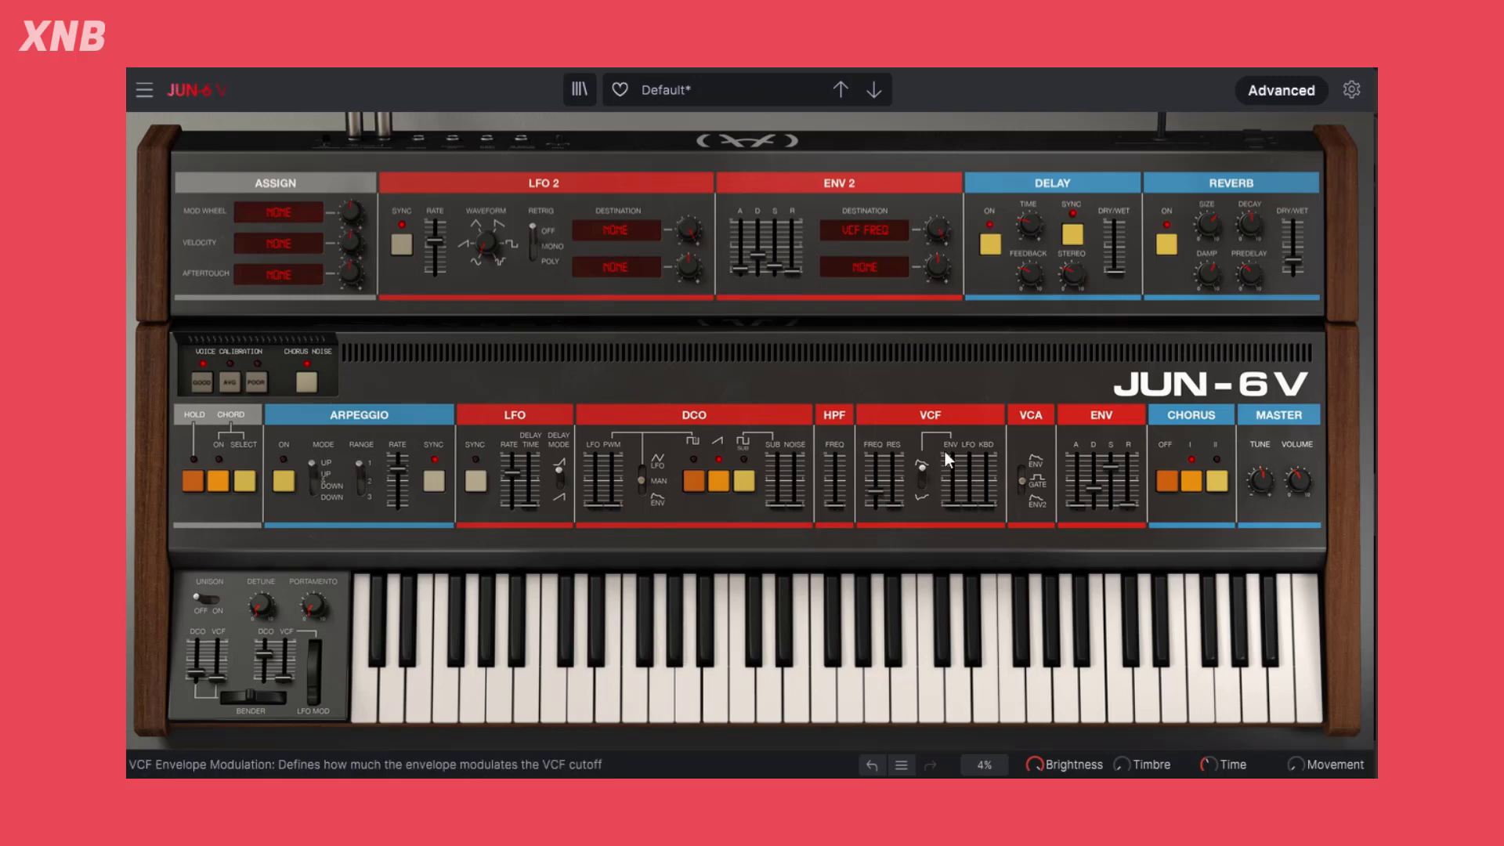
pyautogui.moveTo(948, 458)
# Reassign envelope 2's first destination to DCO Pitch and raise the VCF frequency to about mid-range.
pyautogui.click(865, 231)
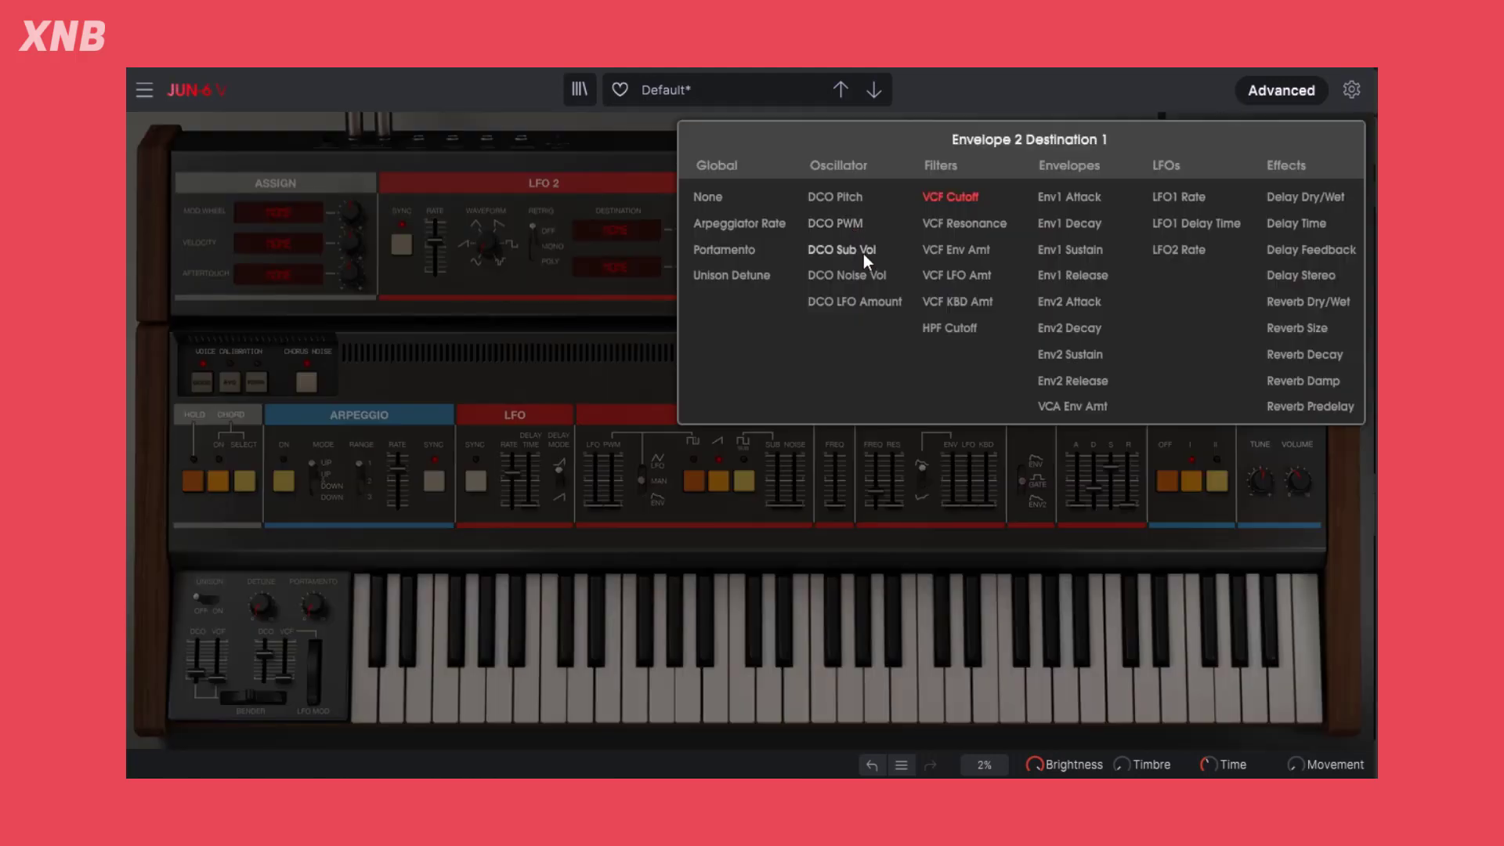
pyautogui.click(859, 198)
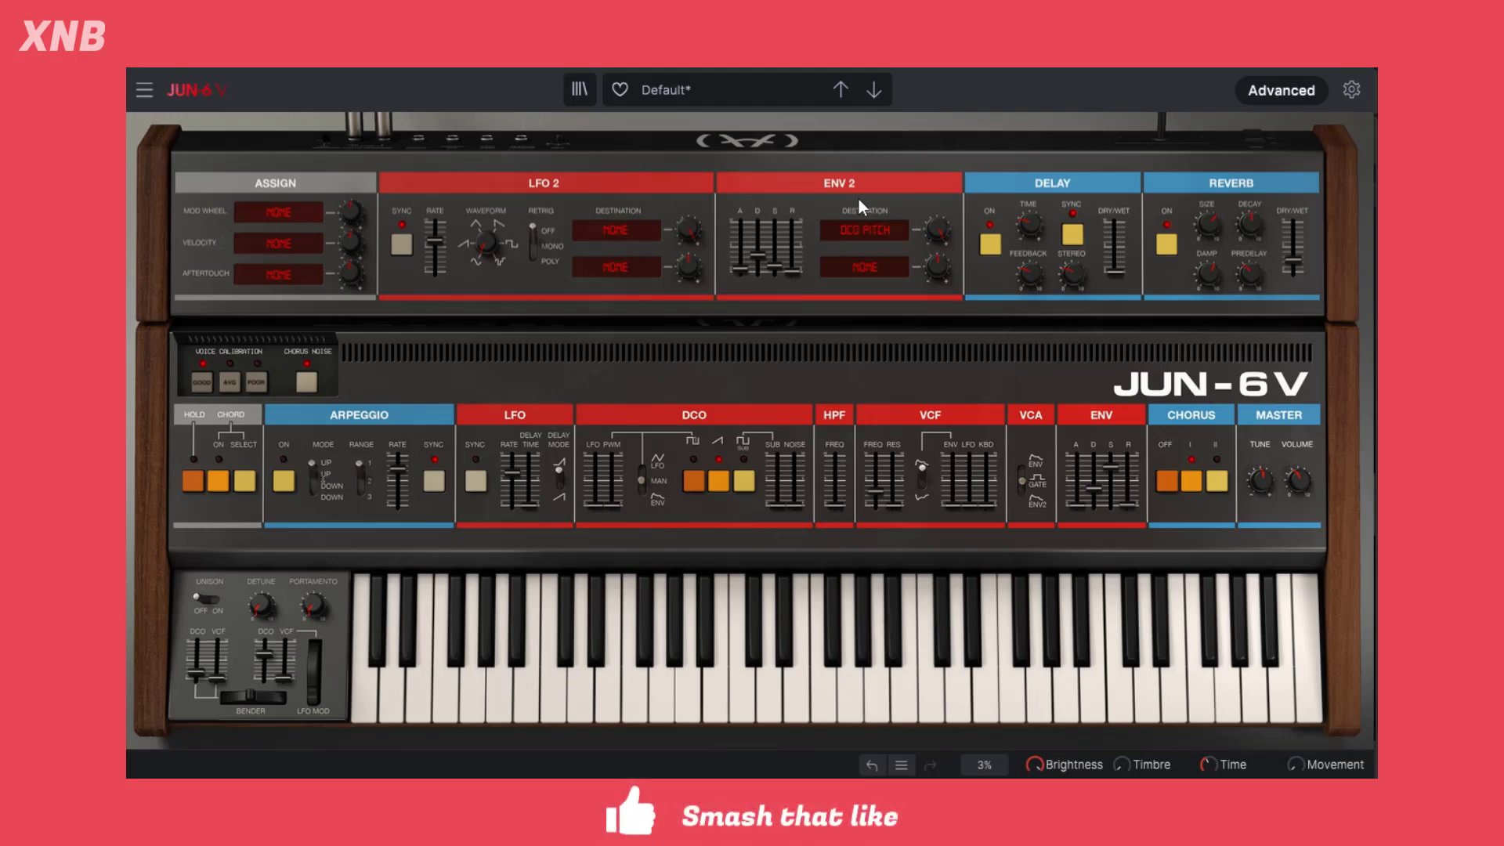
pyautogui.moveTo(874, 491); pyautogui.dragTo(875, 478)
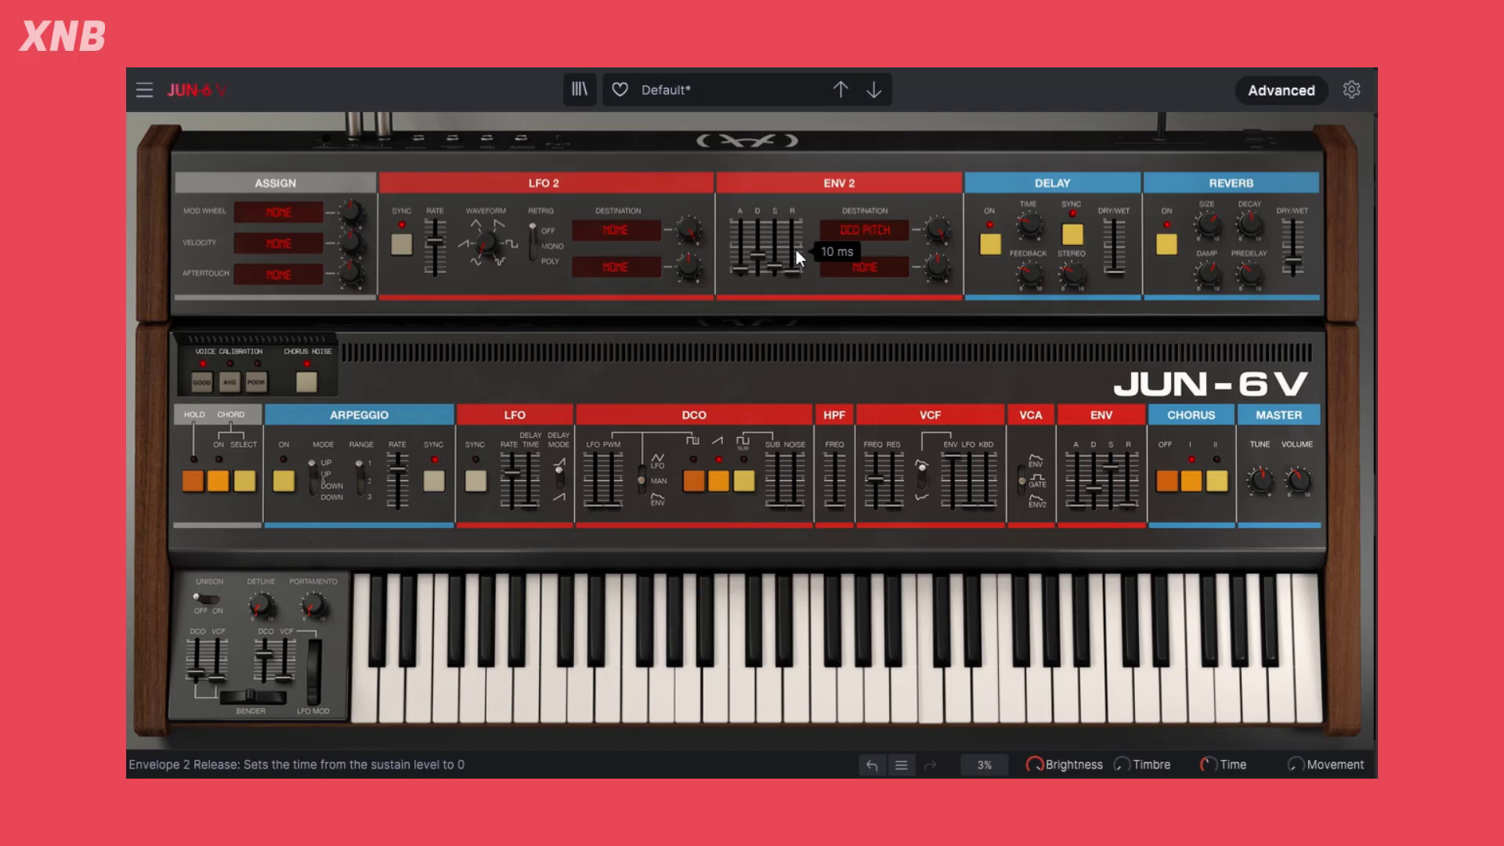
# Reassign envelope 2's first destination to Delay Dry/Wet and raise the delay's dry/wet level to about the middle.
pyautogui.click(893, 227)
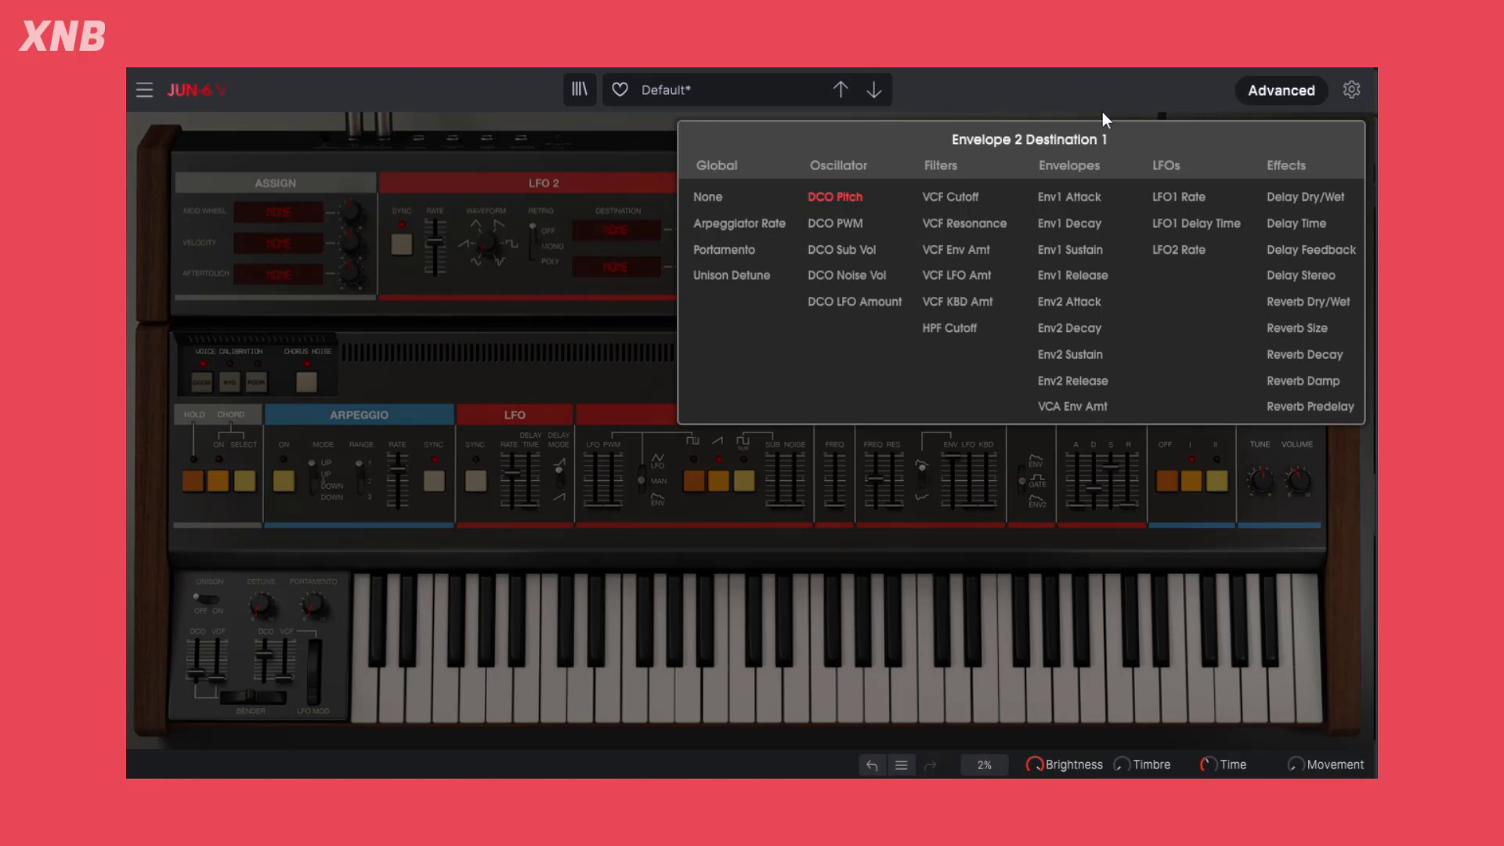
pyautogui.click(1334, 196)
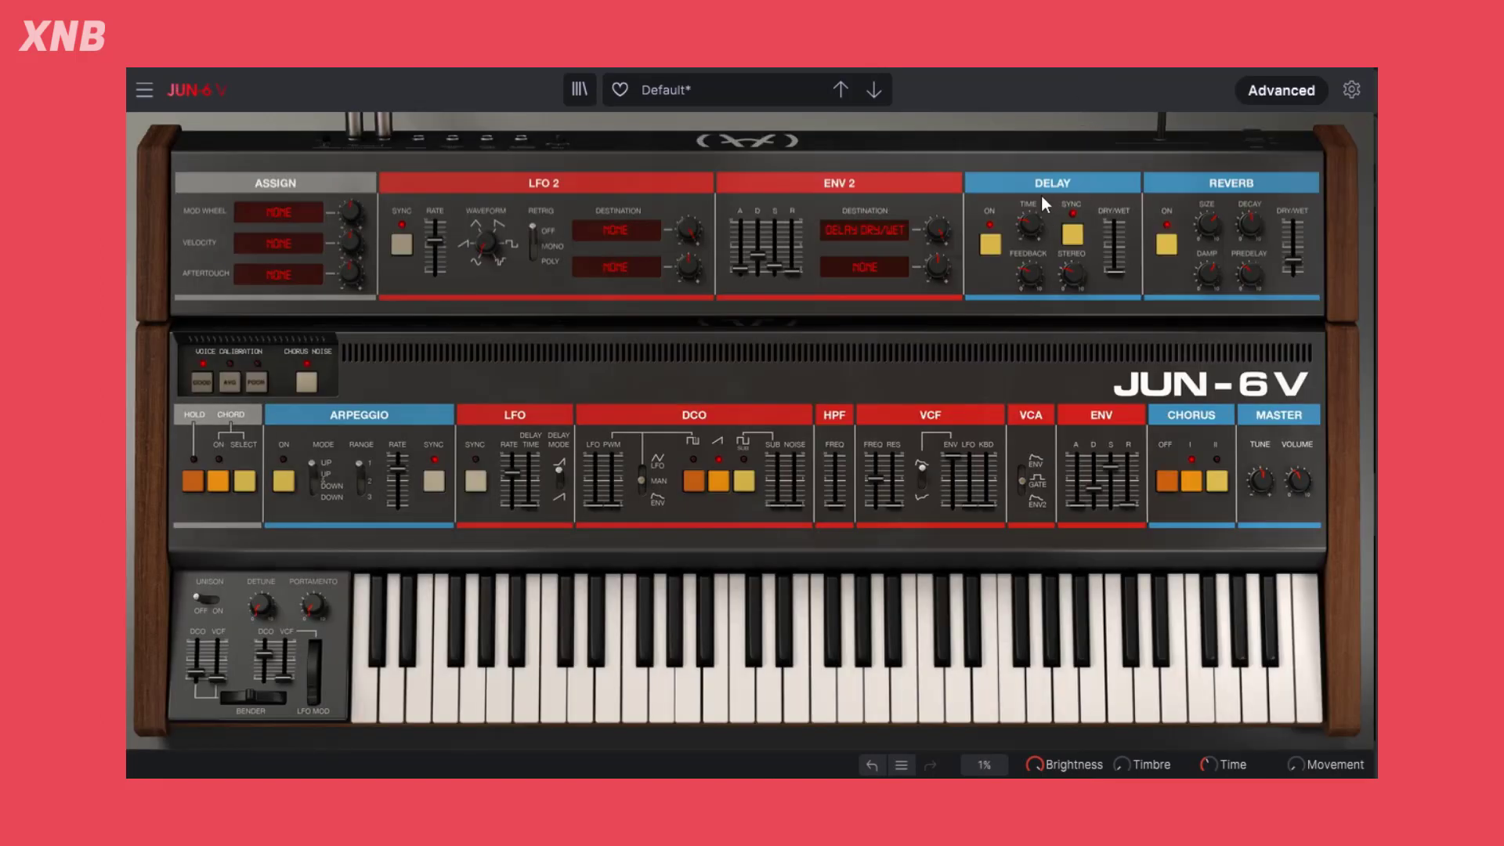
pyautogui.moveTo(1116, 275)
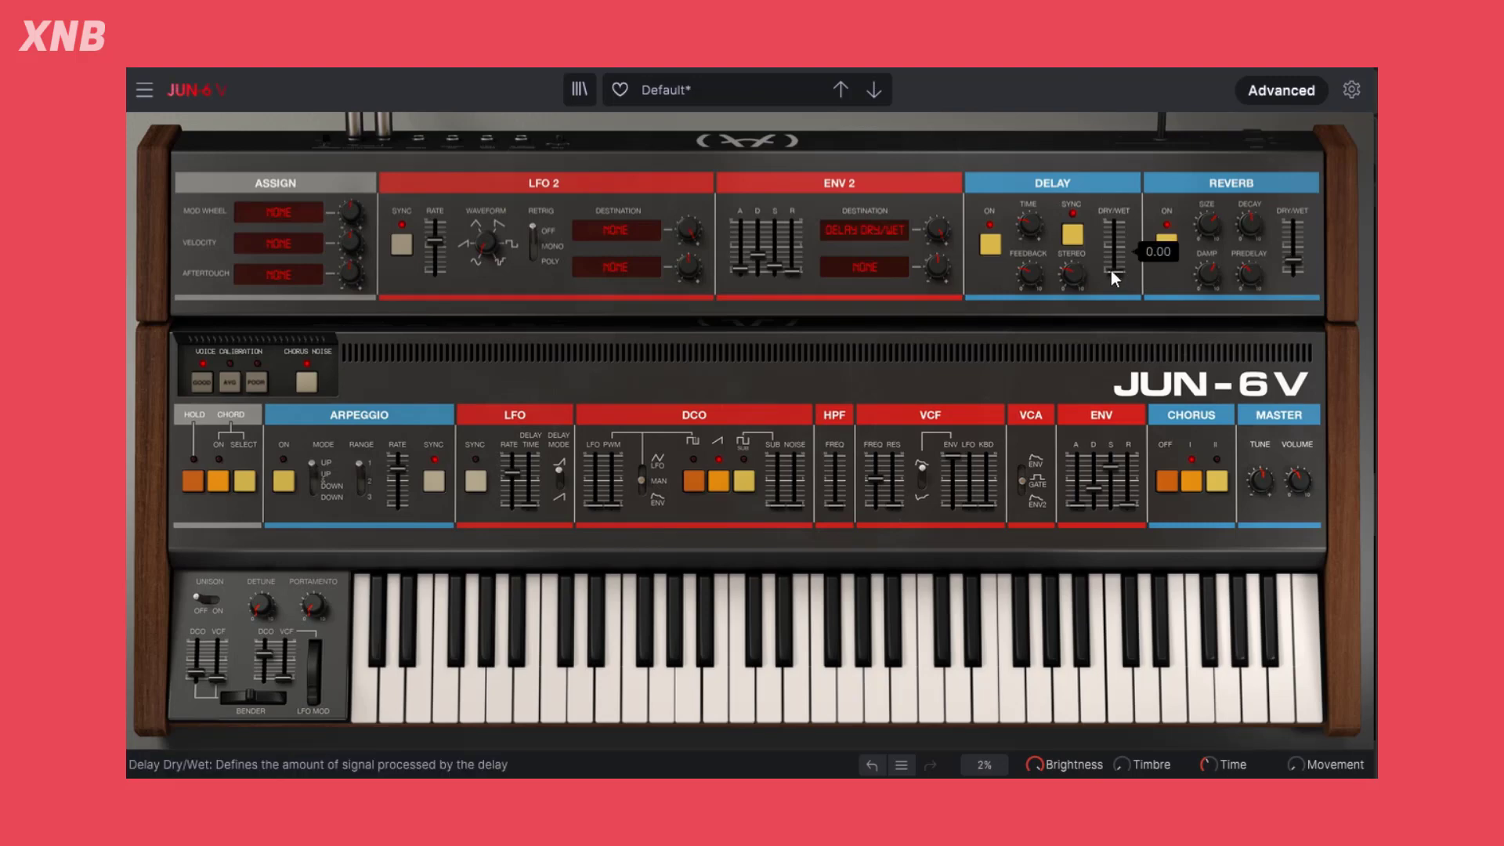
pyautogui.moveTo(1111, 270); pyautogui.dragTo(1111, 244)
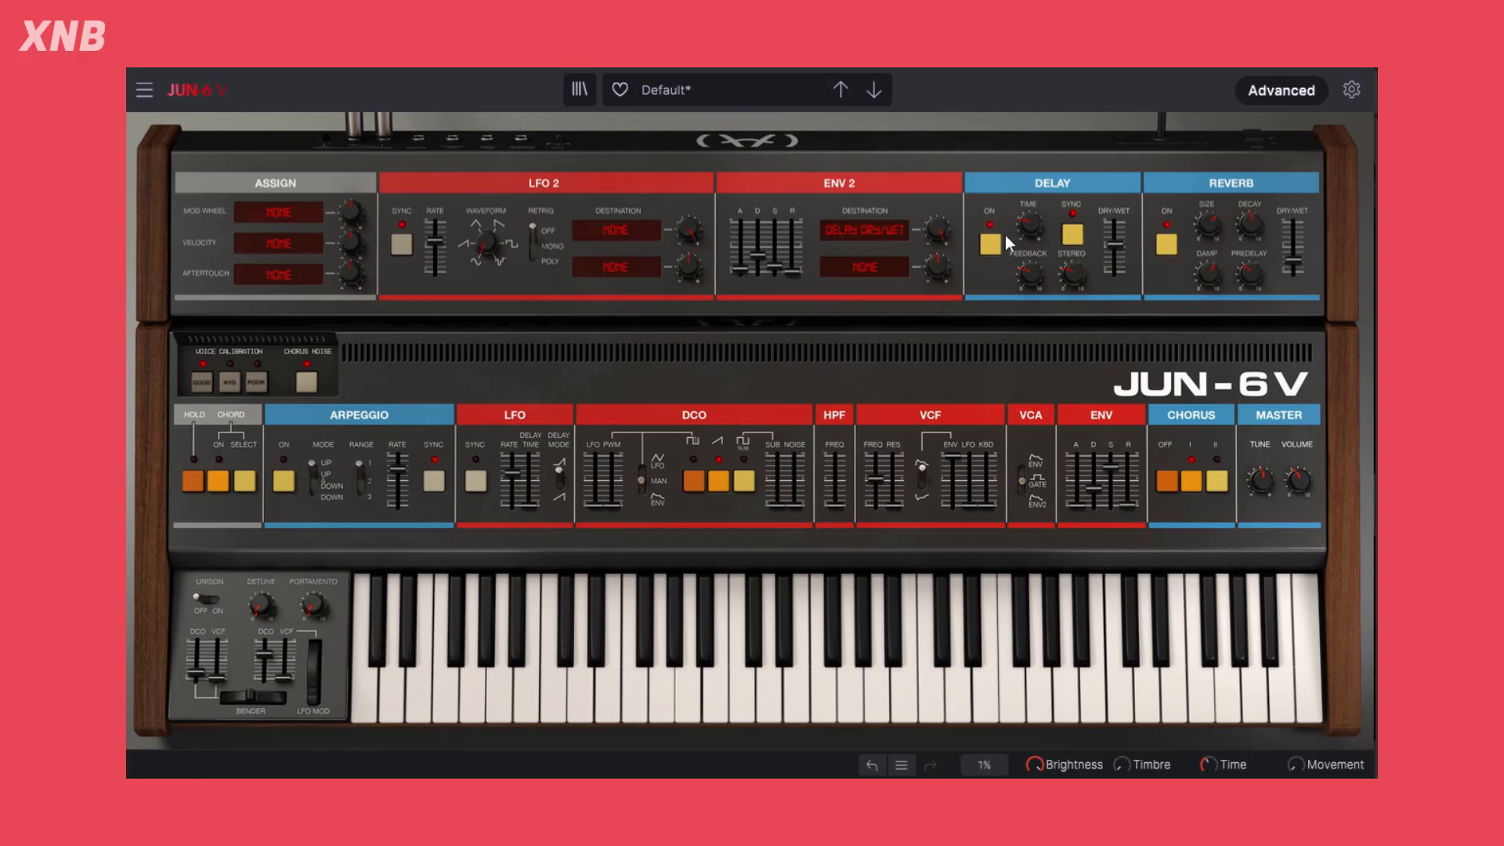
# Reshape envelope 2 with minimum attack, a short decay, a raised sustain and a longer release.
pyautogui.moveTo(765, 263)
pyautogui.mouseDown()
pyautogui.moveTo(774, 229)
pyautogui.moveTo(792, 272)
pyautogui.mouseUp()
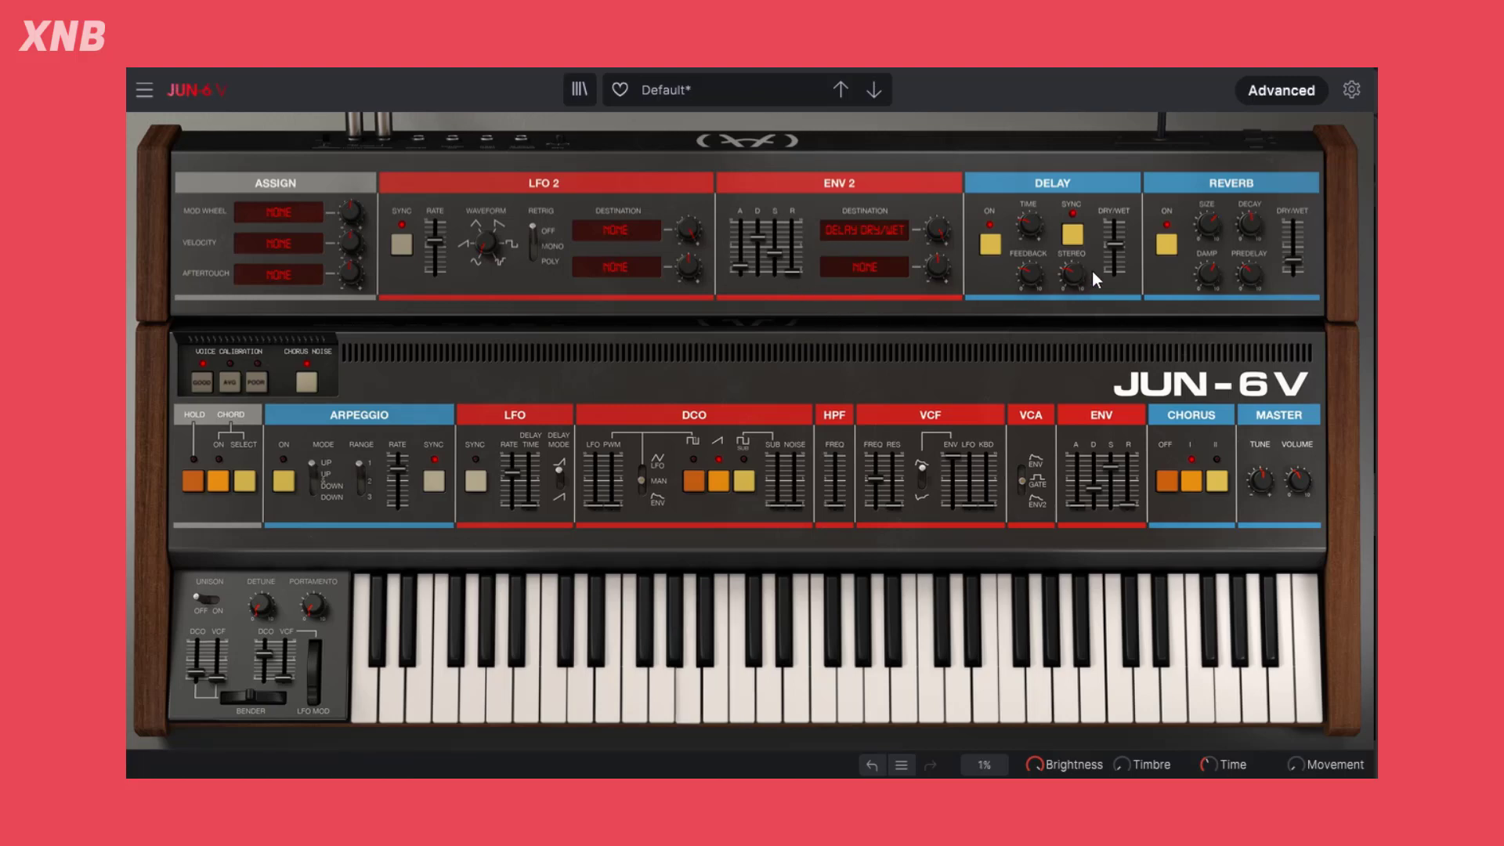
pyautogui.moveTo(786, 265)
pyautogui.mouseDown()
pyautogui.moveTo(792, 236)
pyautogui.moveTo(730, 249)
pyautogui.moveTo(757, 265)
pyautogui.mouseUp()
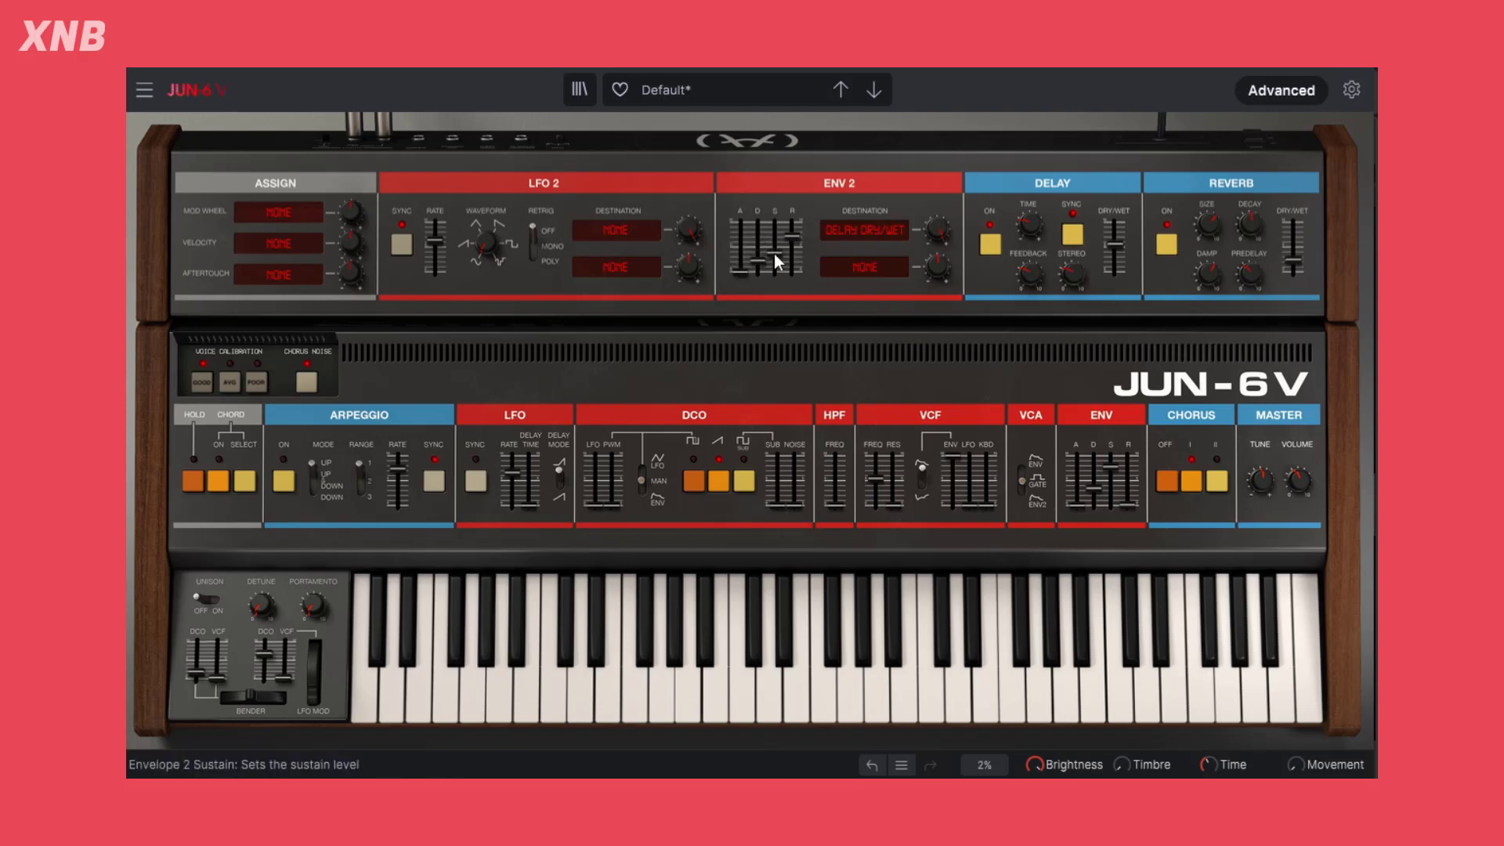
# Lower the delay's dry/wet level and clear envelope 2's first modulation destination to None.
pyautogui.moveTo(1114, 243); pyautogui.dragTo(1115, 257)
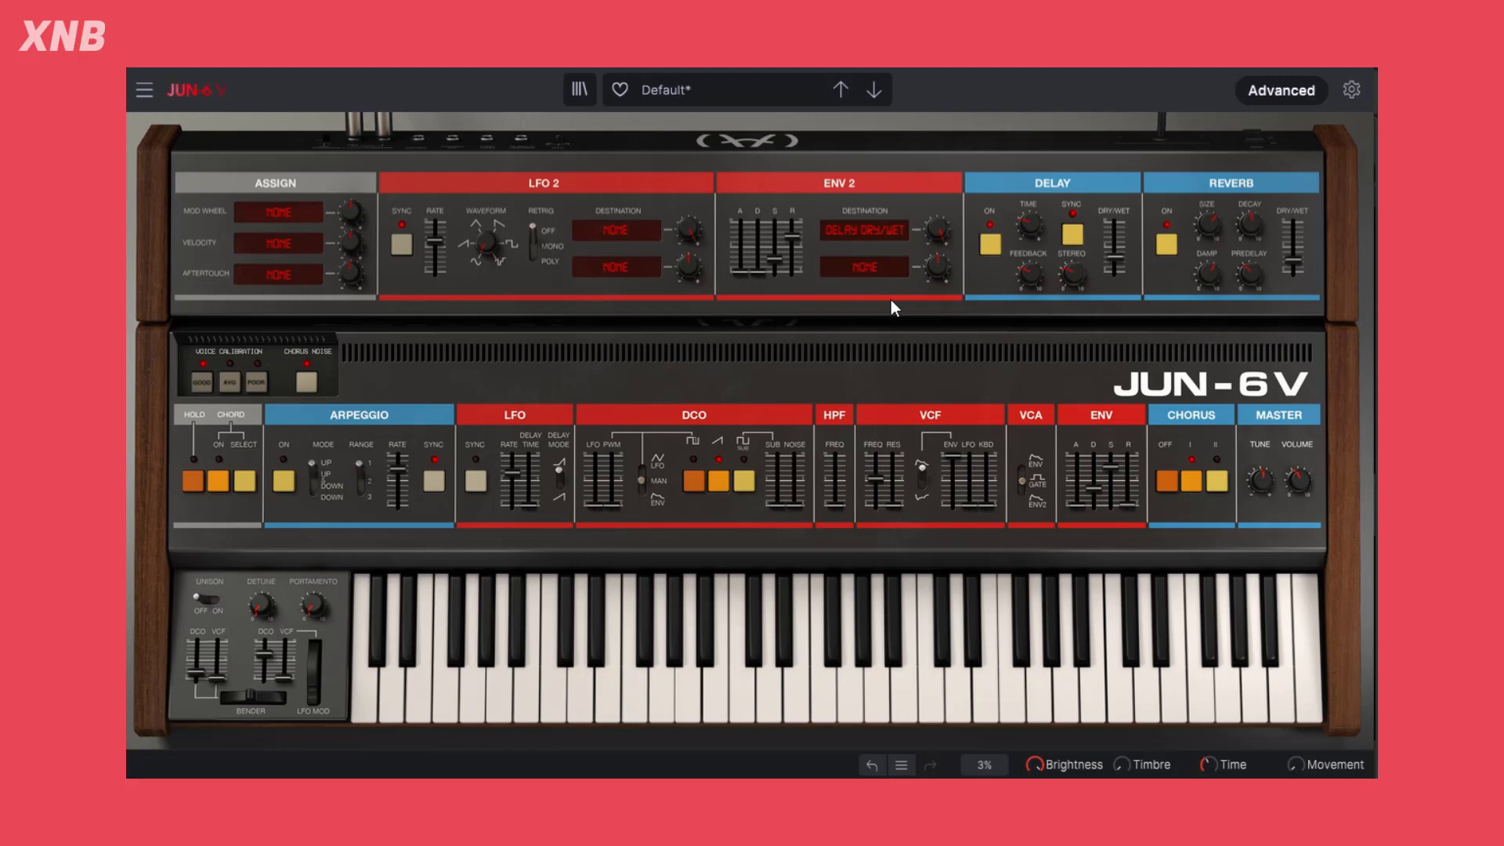
pyautogui.moveTo(935, 274)
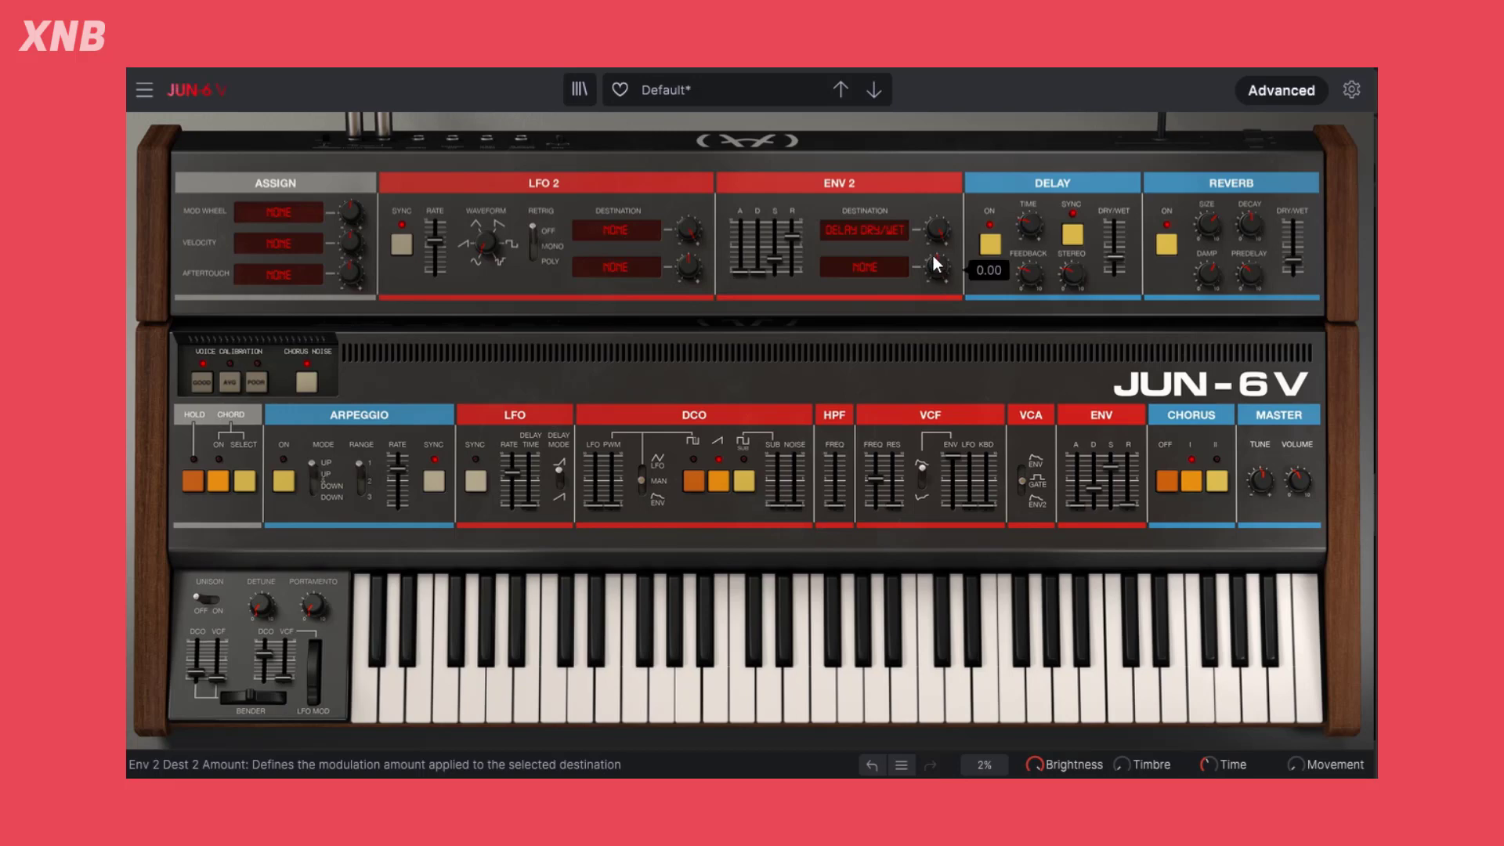
pyautogui.click(871, 230)
pyautogui.click(710, 196)
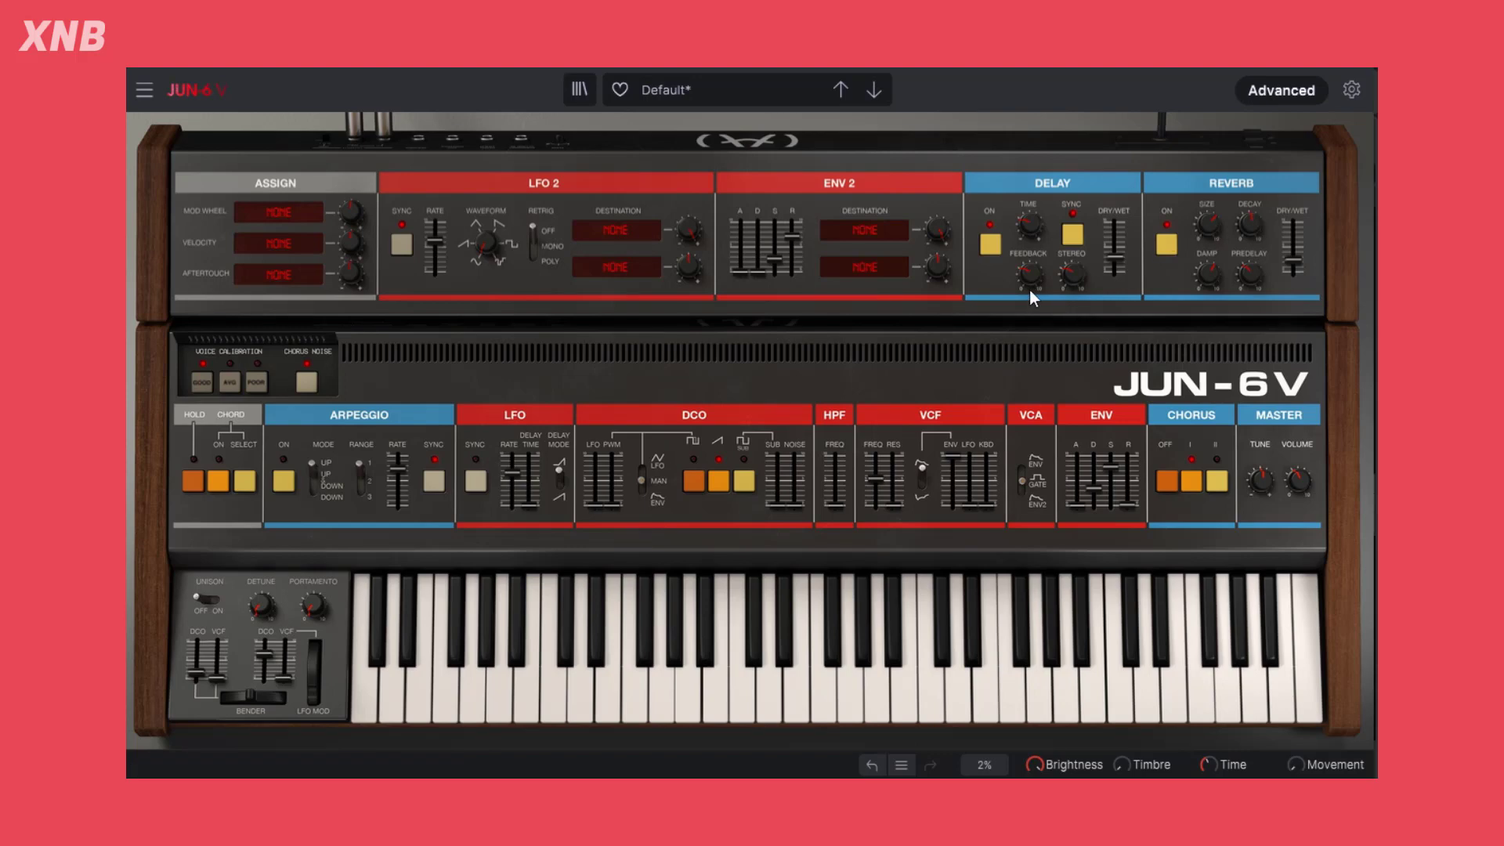
# Lower the reverb's dry/wet level and turn on unison, adjusting its detune amount.
pyautogui.moveTo(1028, 229)
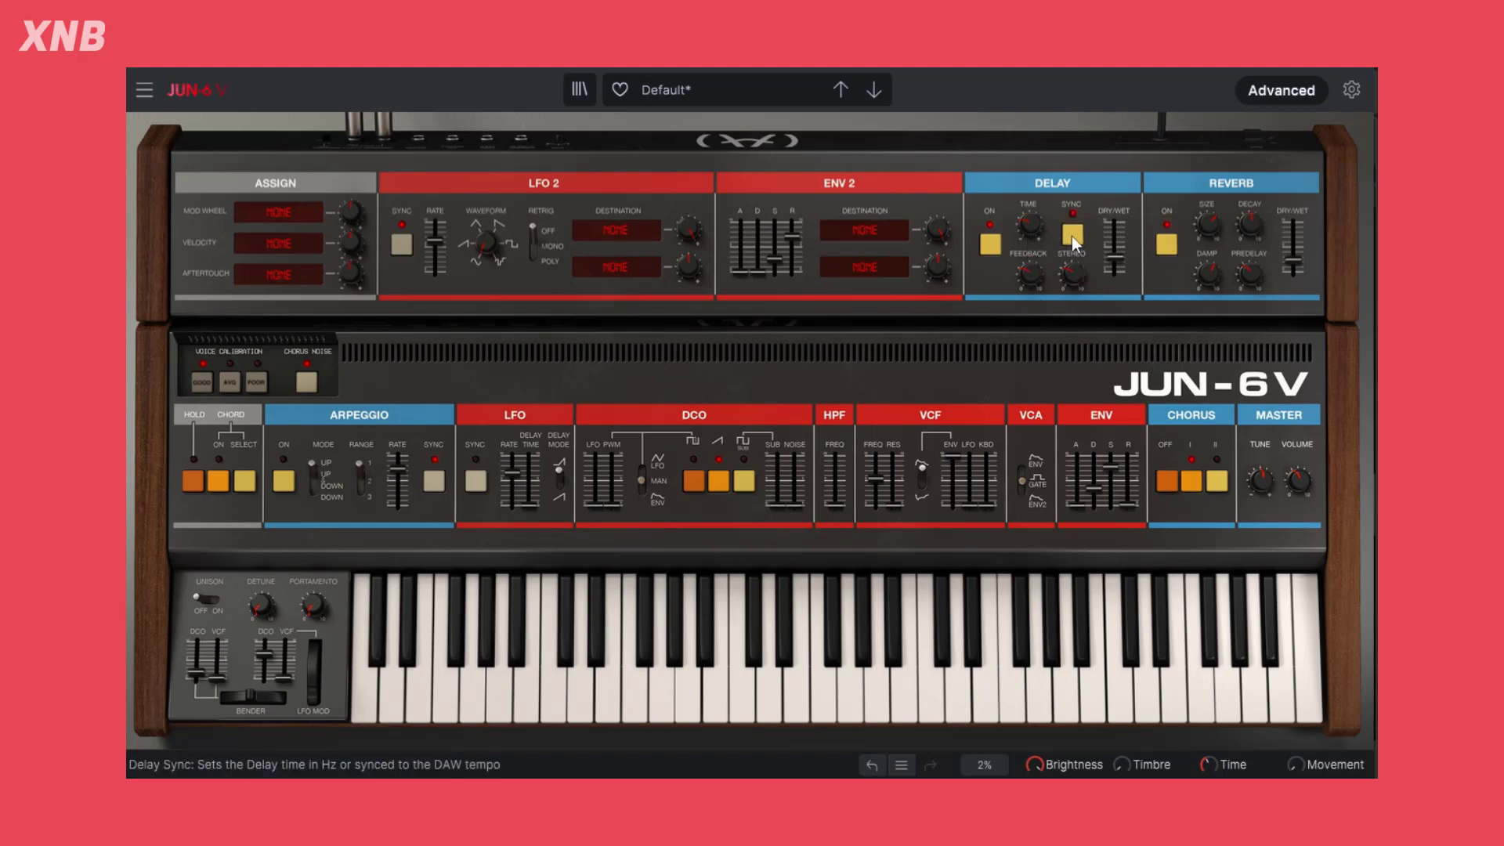
pyautogui.click(990, 246)
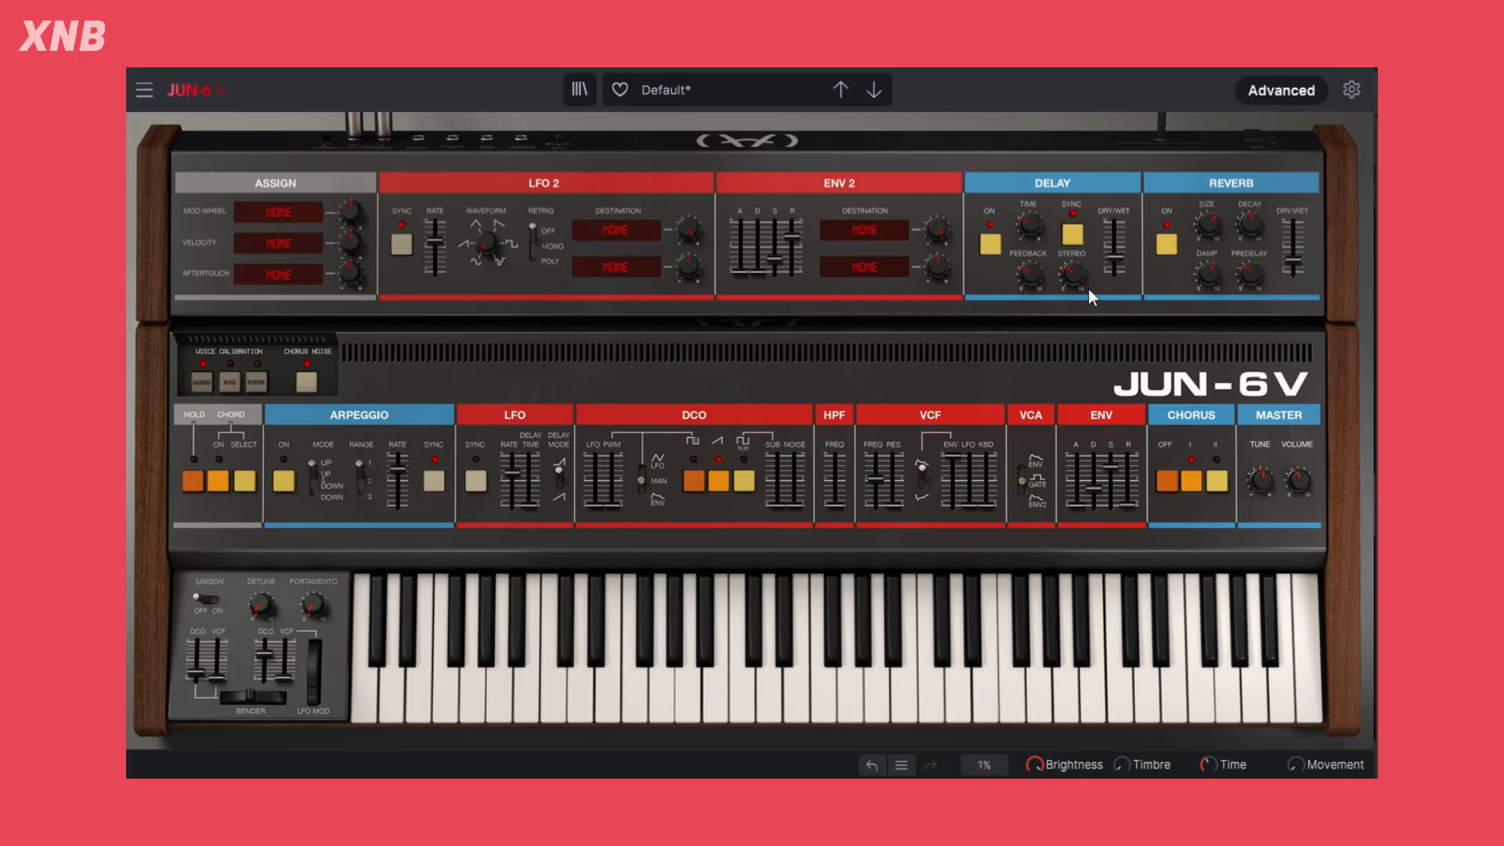
pyautogui.moveTo(1285, 260); pyautogui.dragTo(1288, 284)
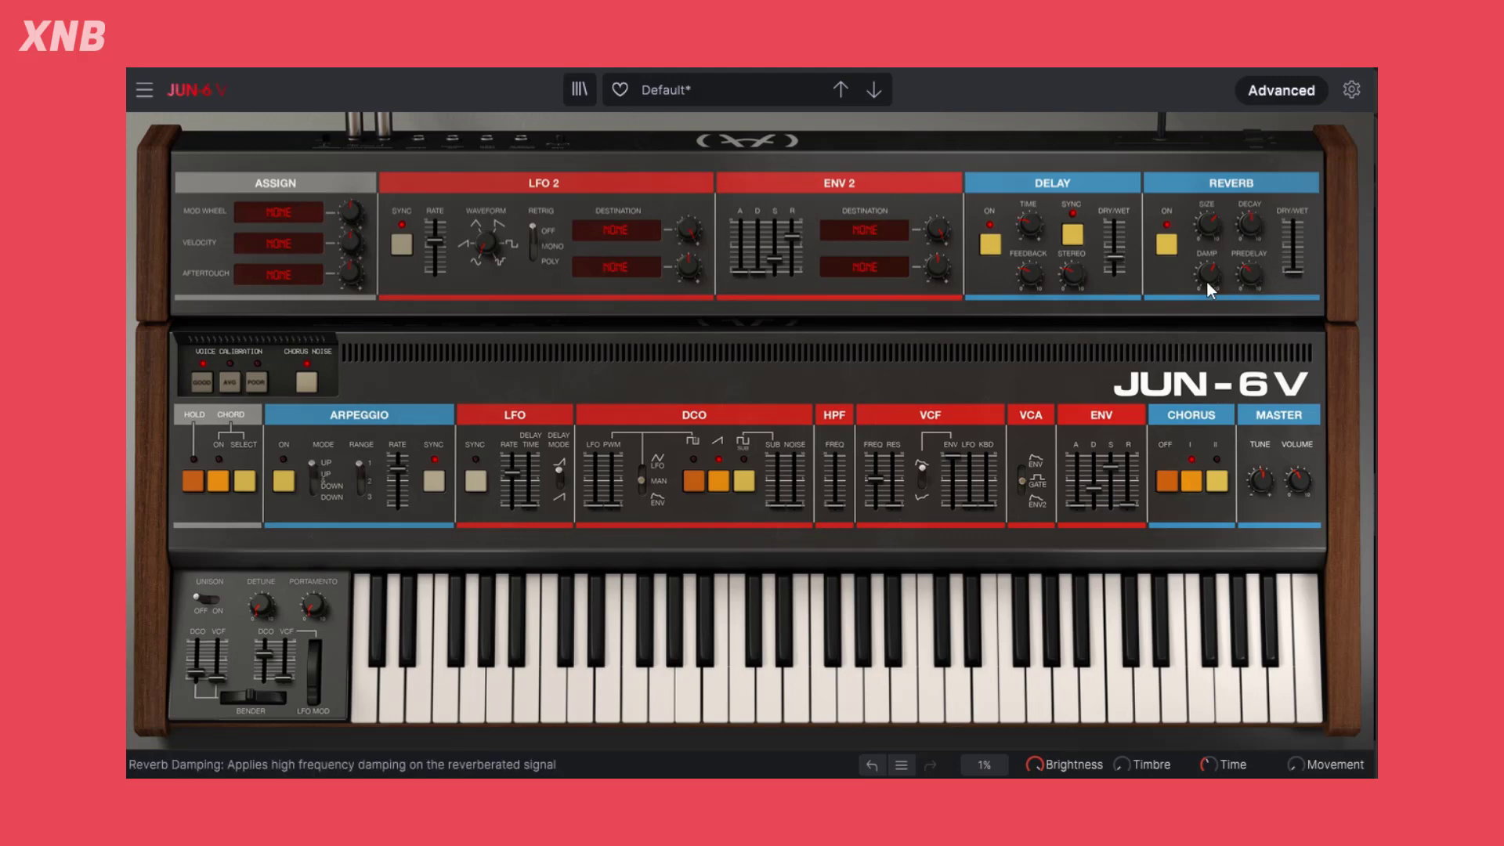
pyautogui.click(197, 601)
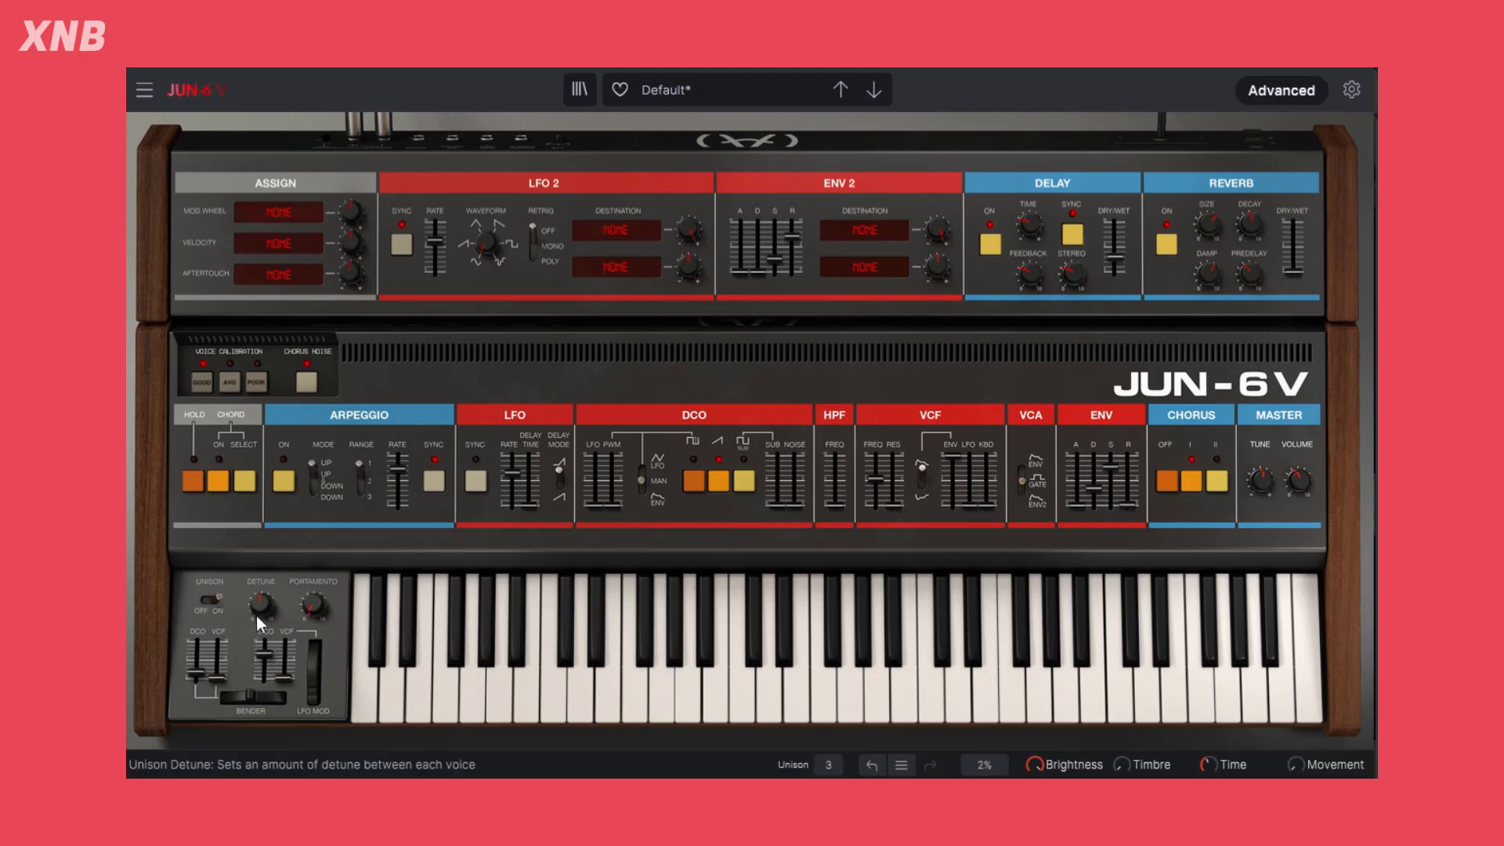
pyautogui.moveTo(256, 615); pyautogui.dragTo(256, 601)
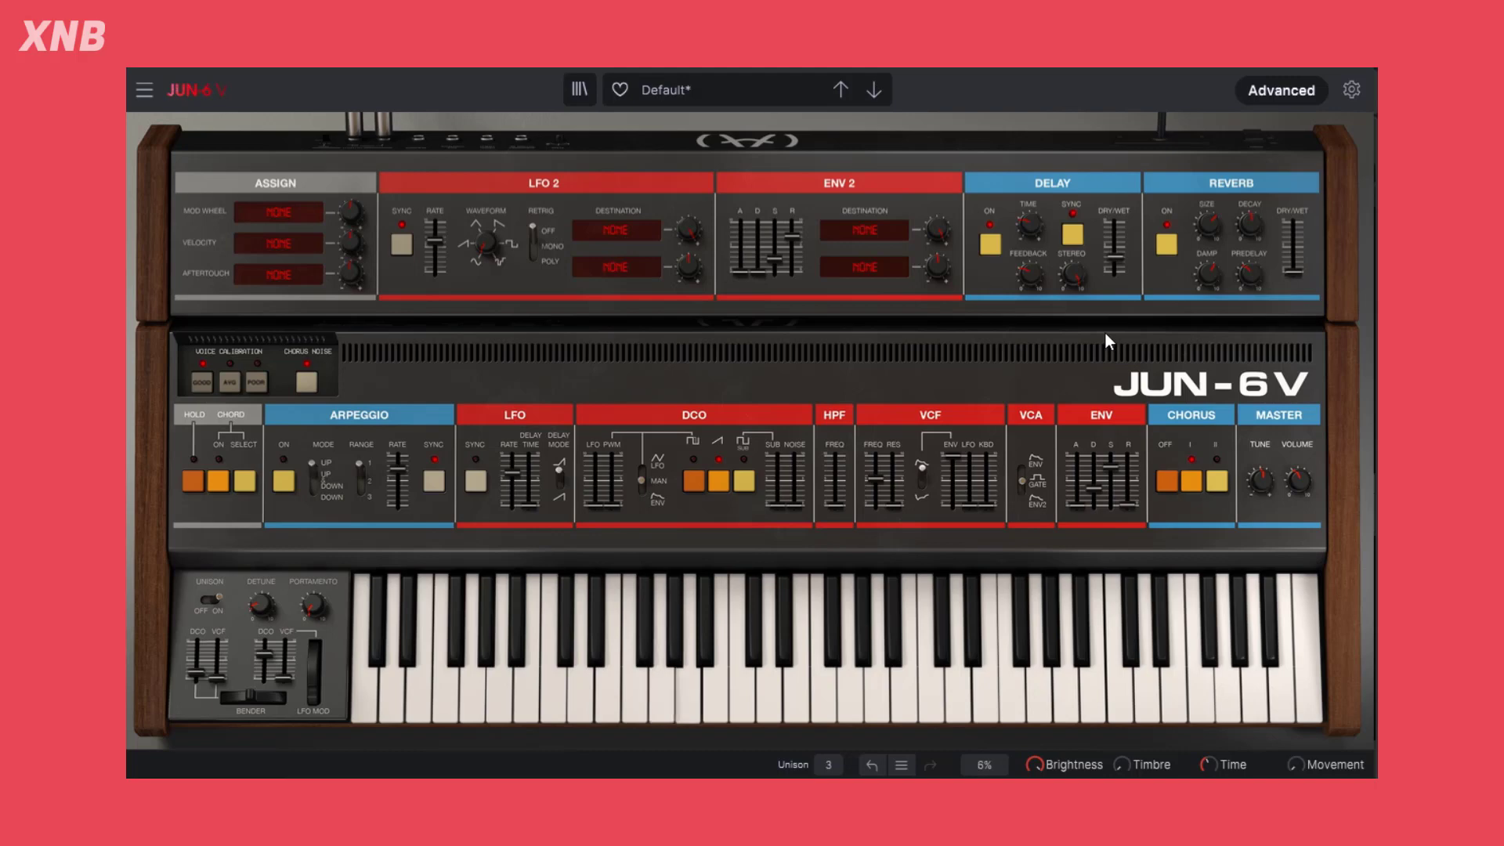
# Lower the delay's dry/wet level and adjust the reverb settings, raising its dry/wet level to about the middle.
pyautogui.moveTo(1113, 257); pyautogui.dragTo(1114, 272)
pyautogui.moveTo(1212, 276); pyautogui.dragTo(1262, 216)
pyautogui.moveTo(1292, 271); pyautogui.dragTo(1293, 256)
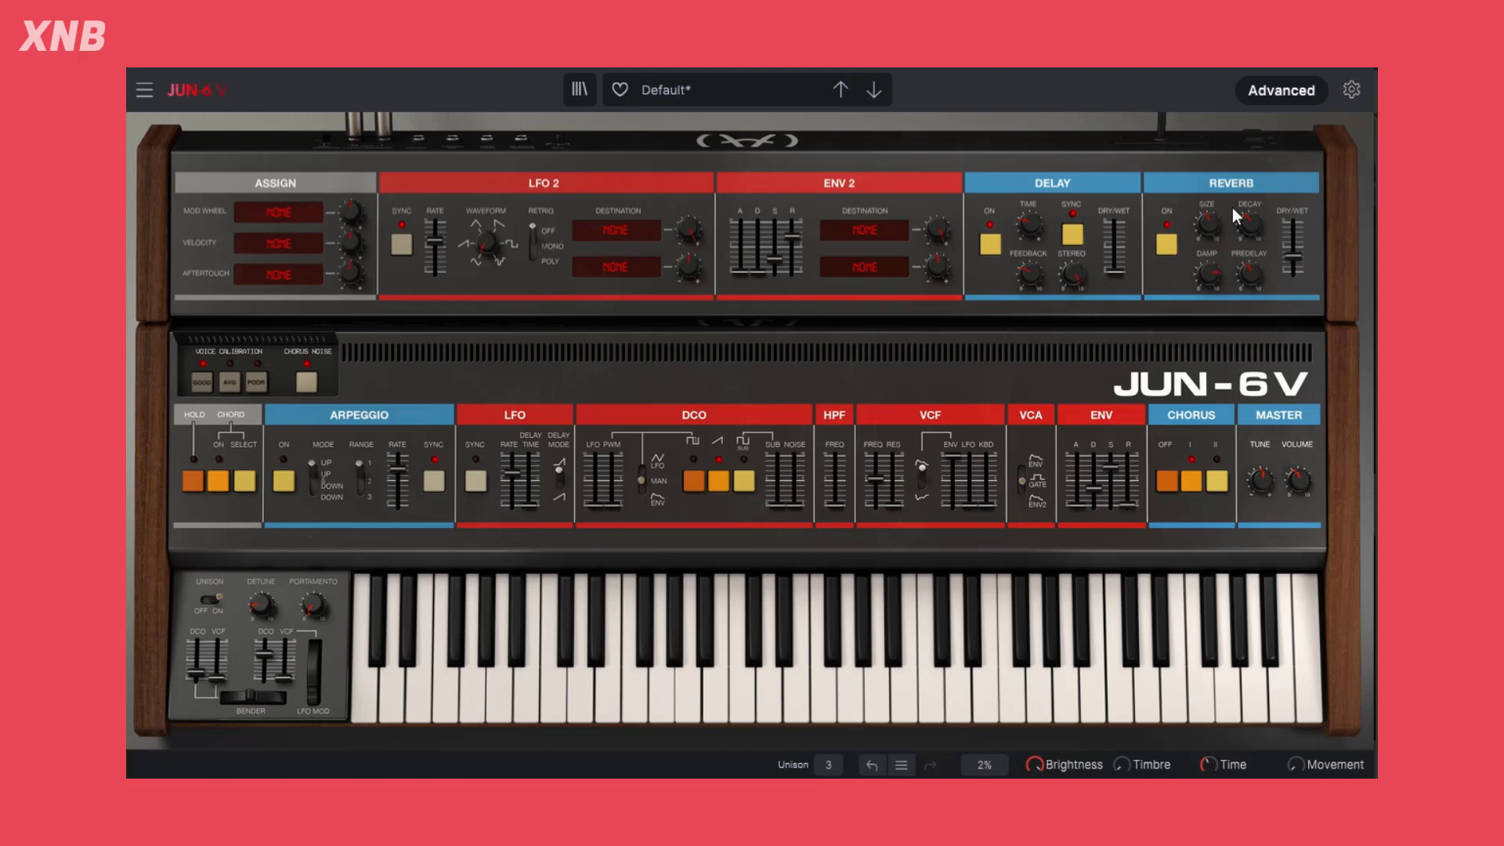
# Show the synth's side settings and reload the Default template preset.
pyautogui.click(1352, 89)
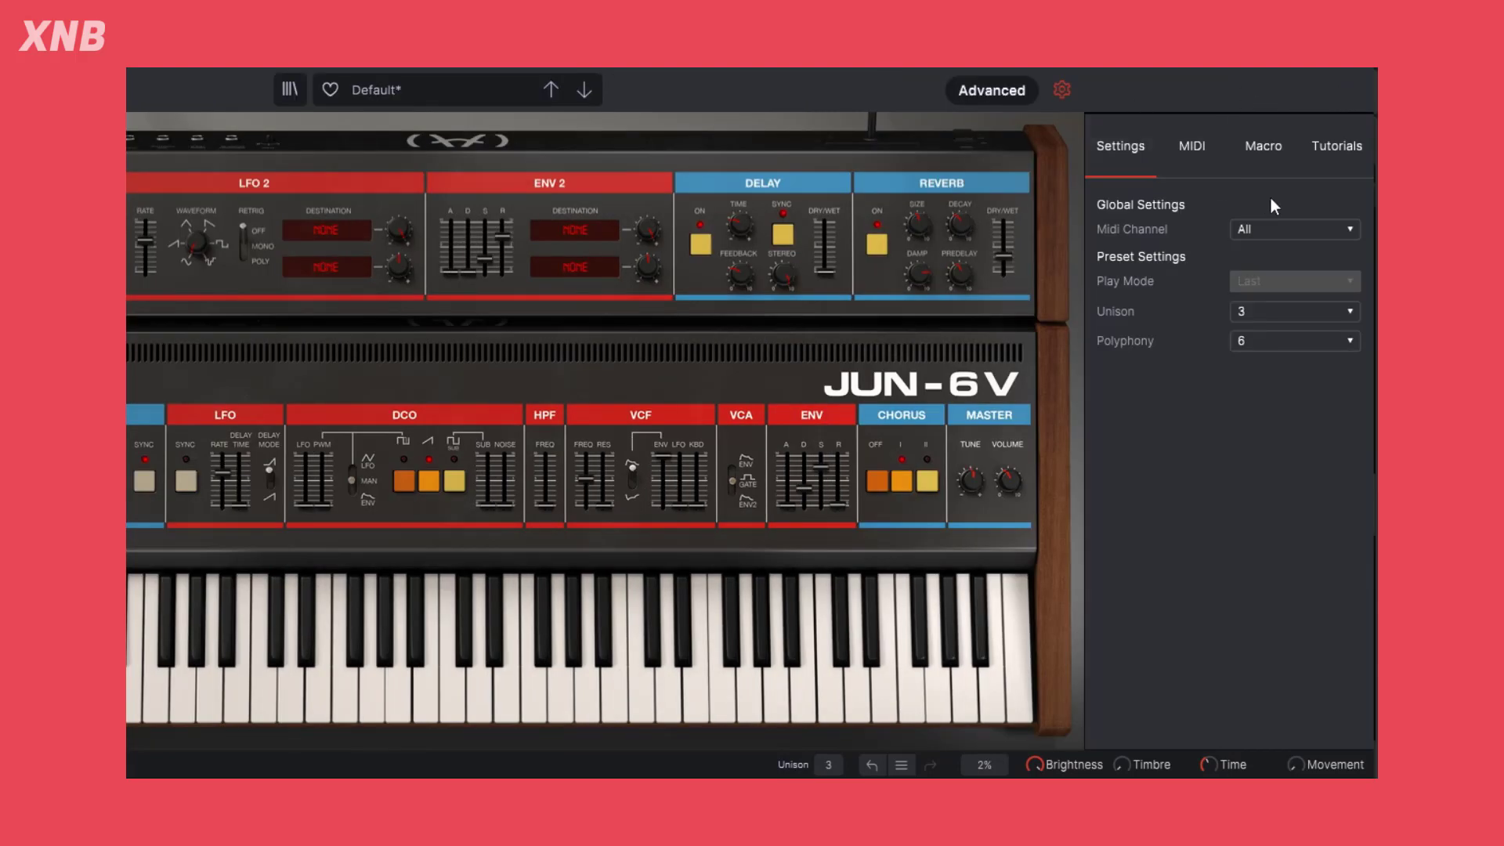
pyautogui.click(467, 90)
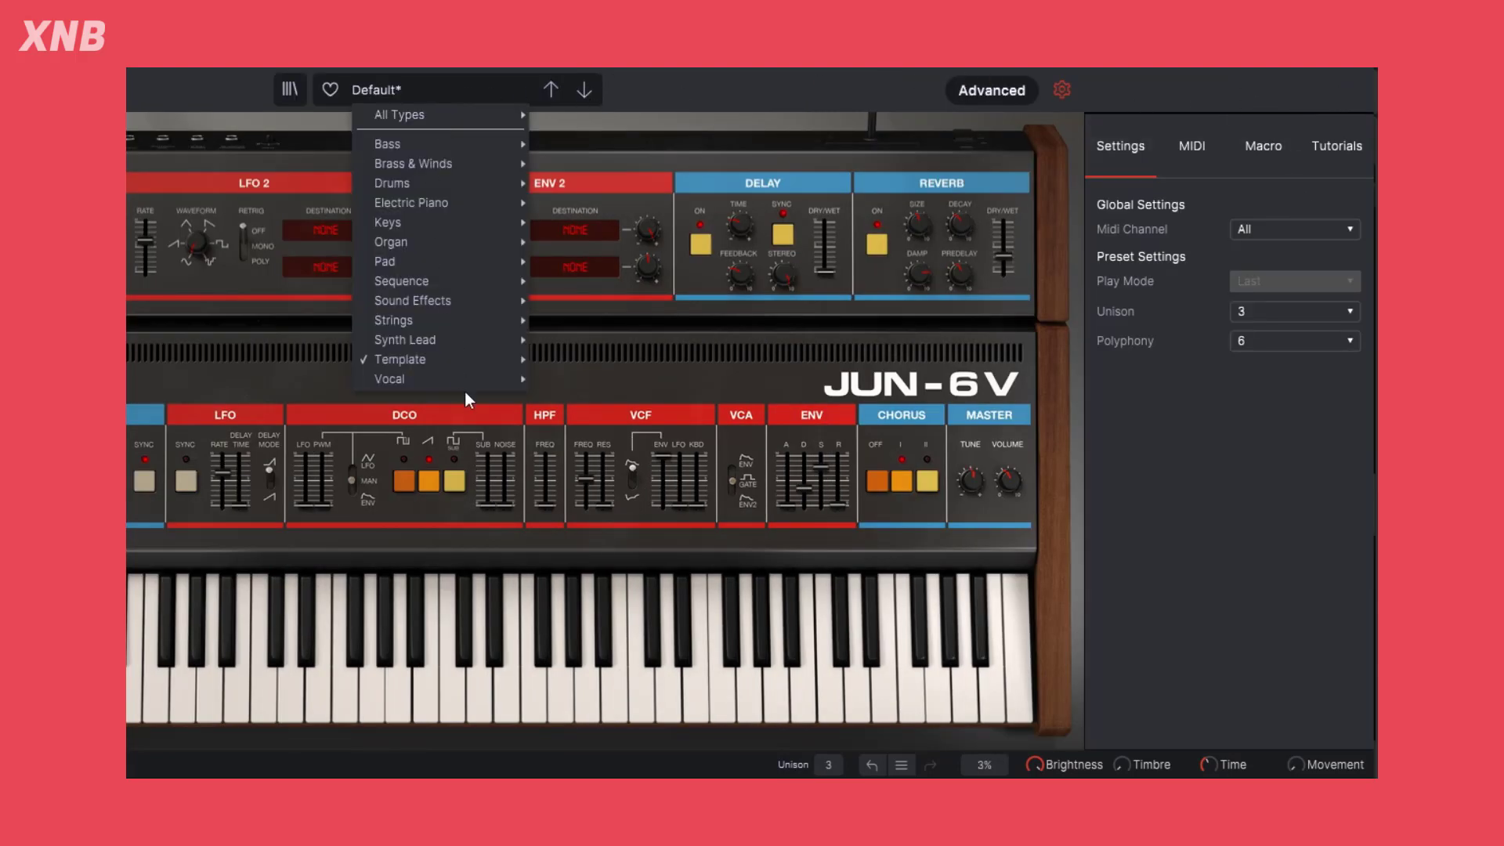
pyautogui.moveTo(425, 359)
pyautogui.click(580, 355)
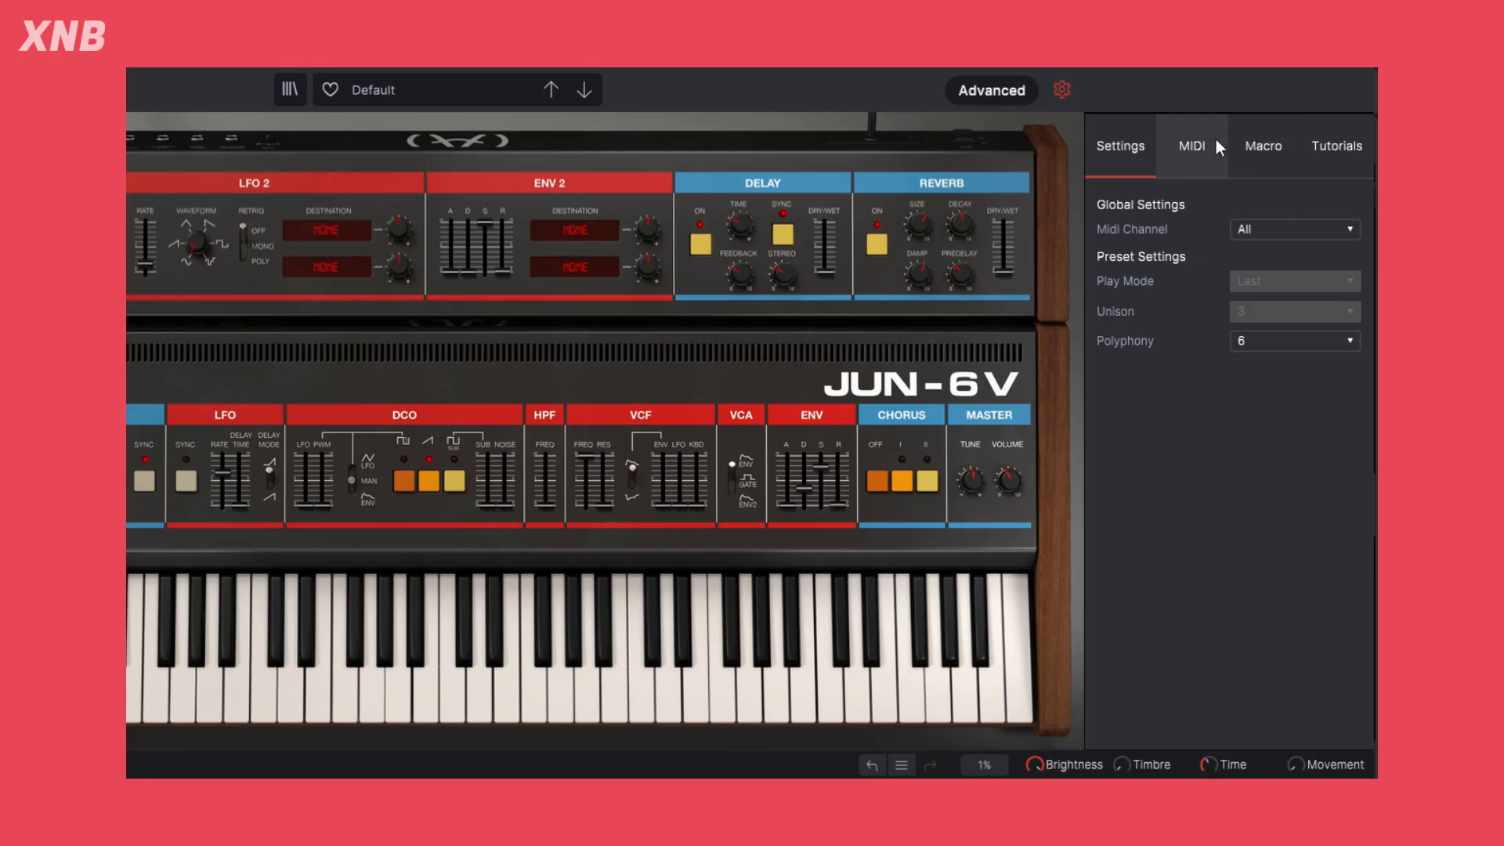
# Hide the advanced section and remove the VCF Cutoff destination from the Brightness macro's settings.
pyautogui.click(1288, 146)
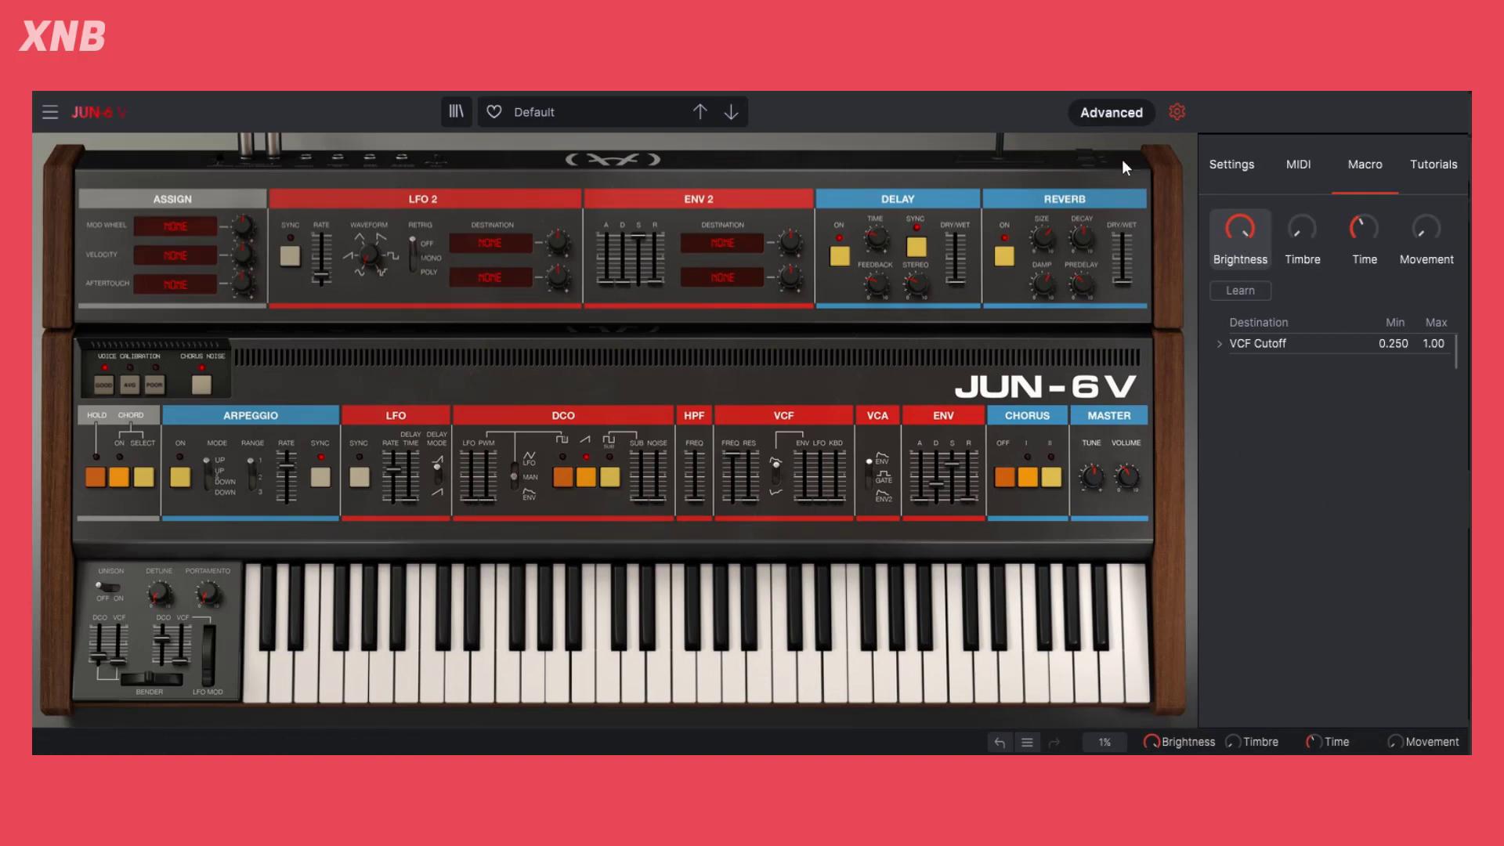
pyautogui.click(1108, 111)
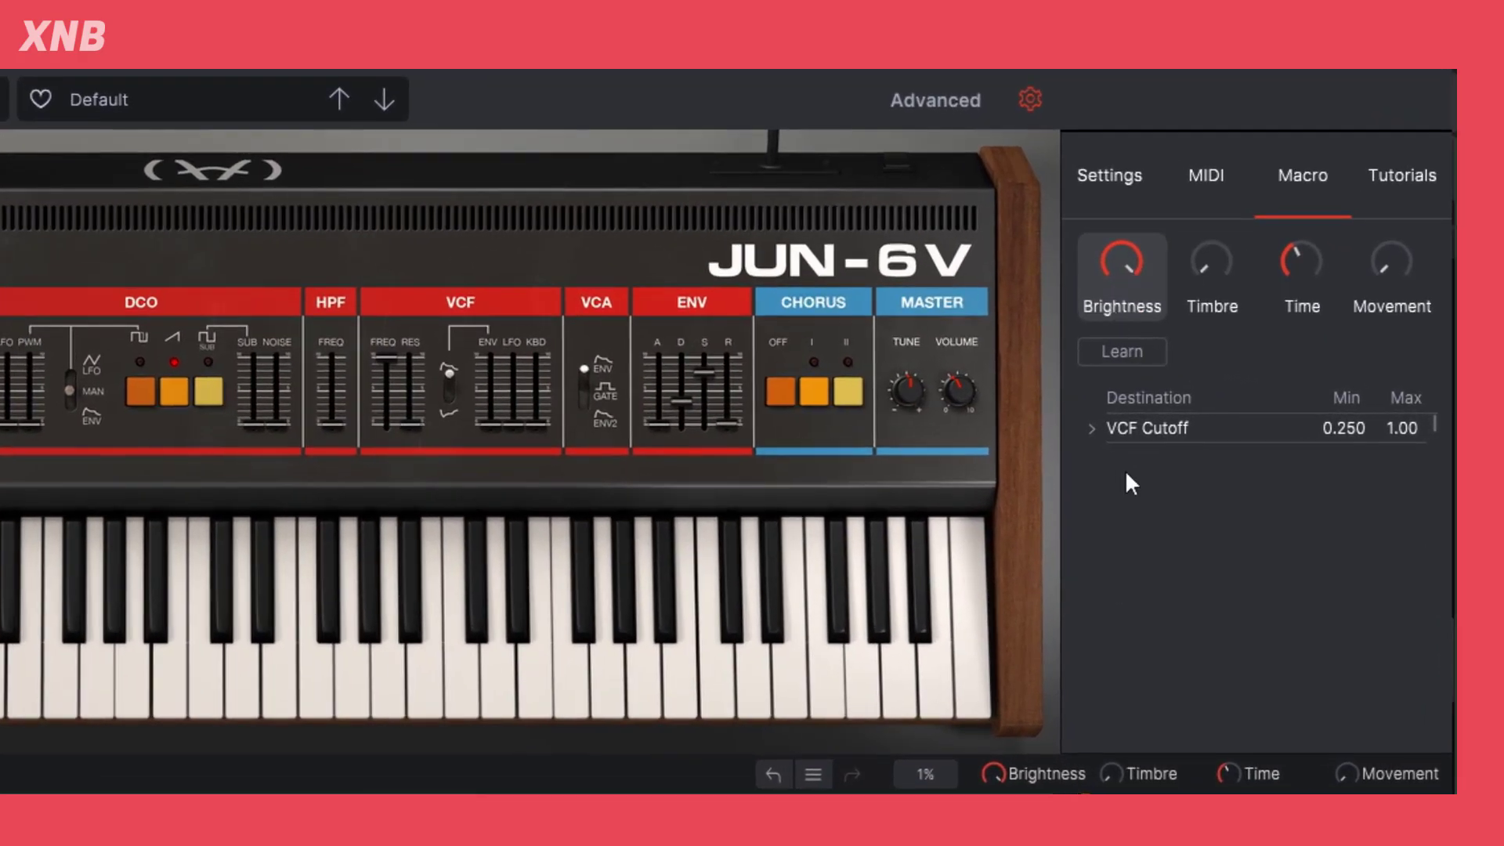
pyautogui.click(1138, 464)
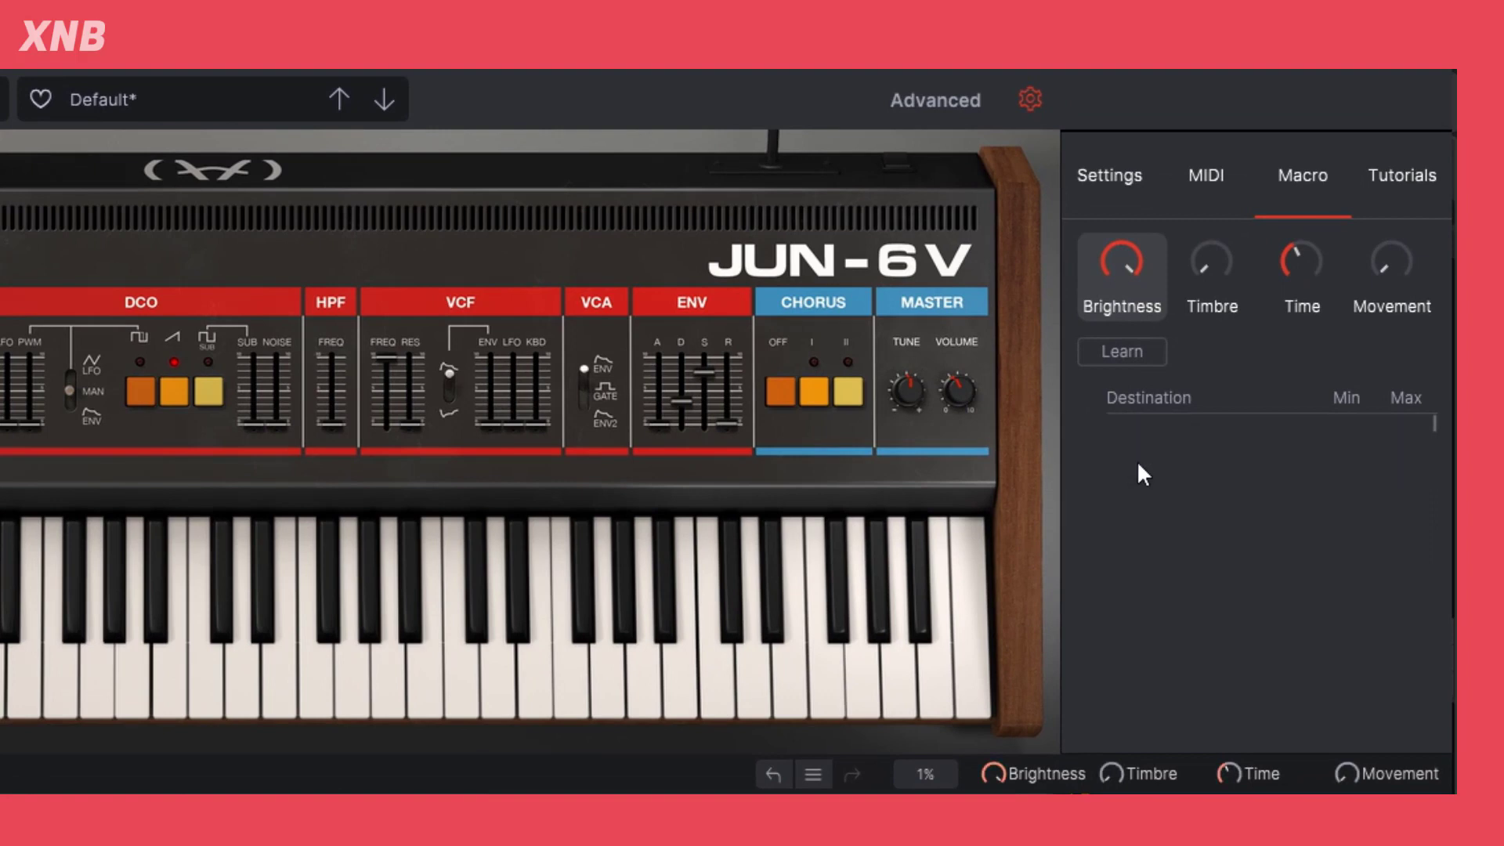
# Rename the Brightness macro to CRAZY.
pyautogui.doubleClick(1120, 307)
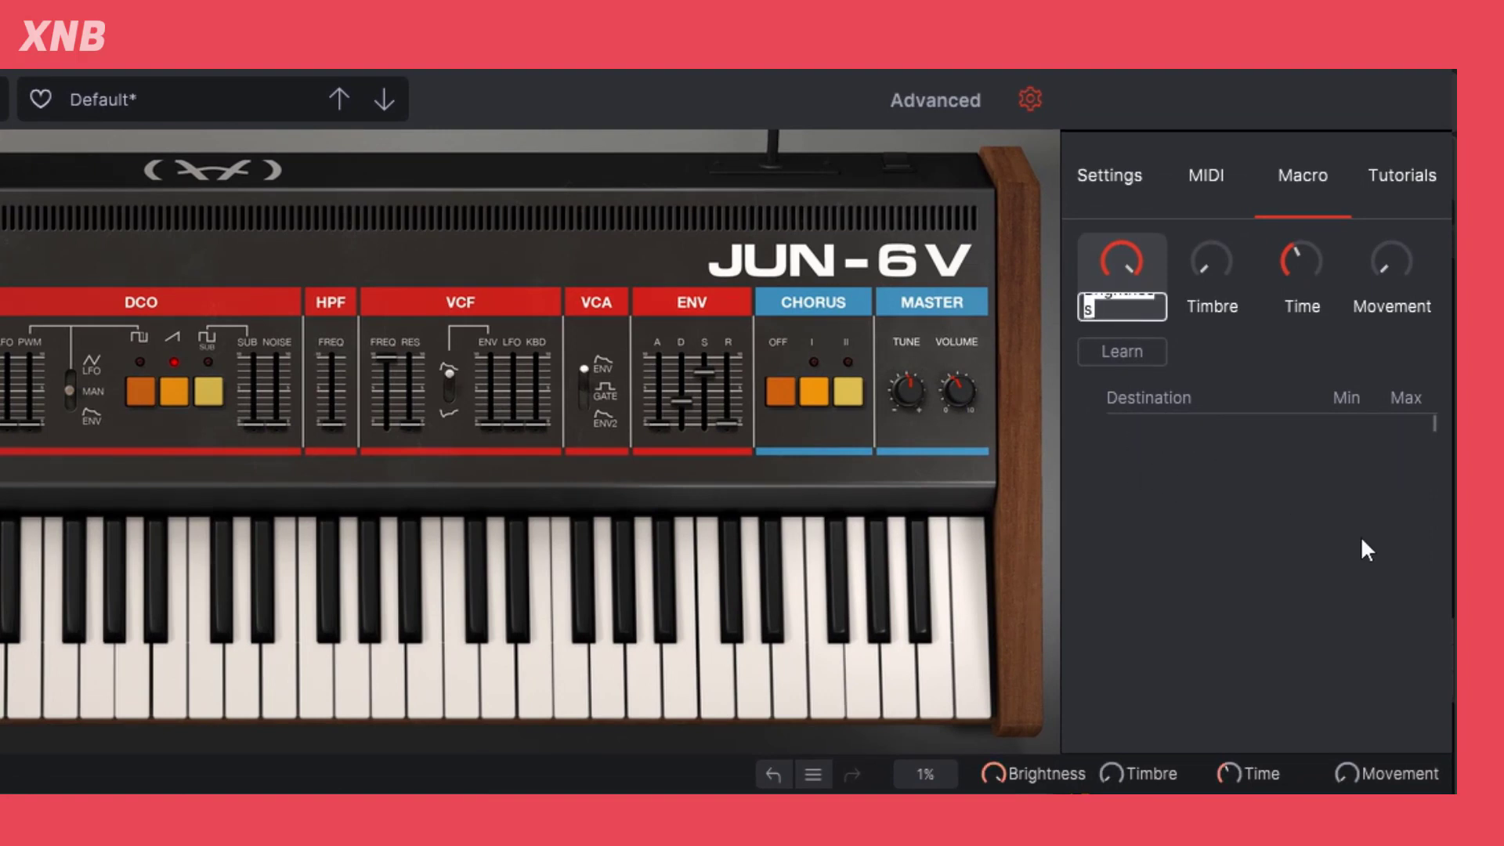
pyautogui.write('VRAZY')
pyautogui.press('BackSpace')
pyautogui.press('BackSpace')
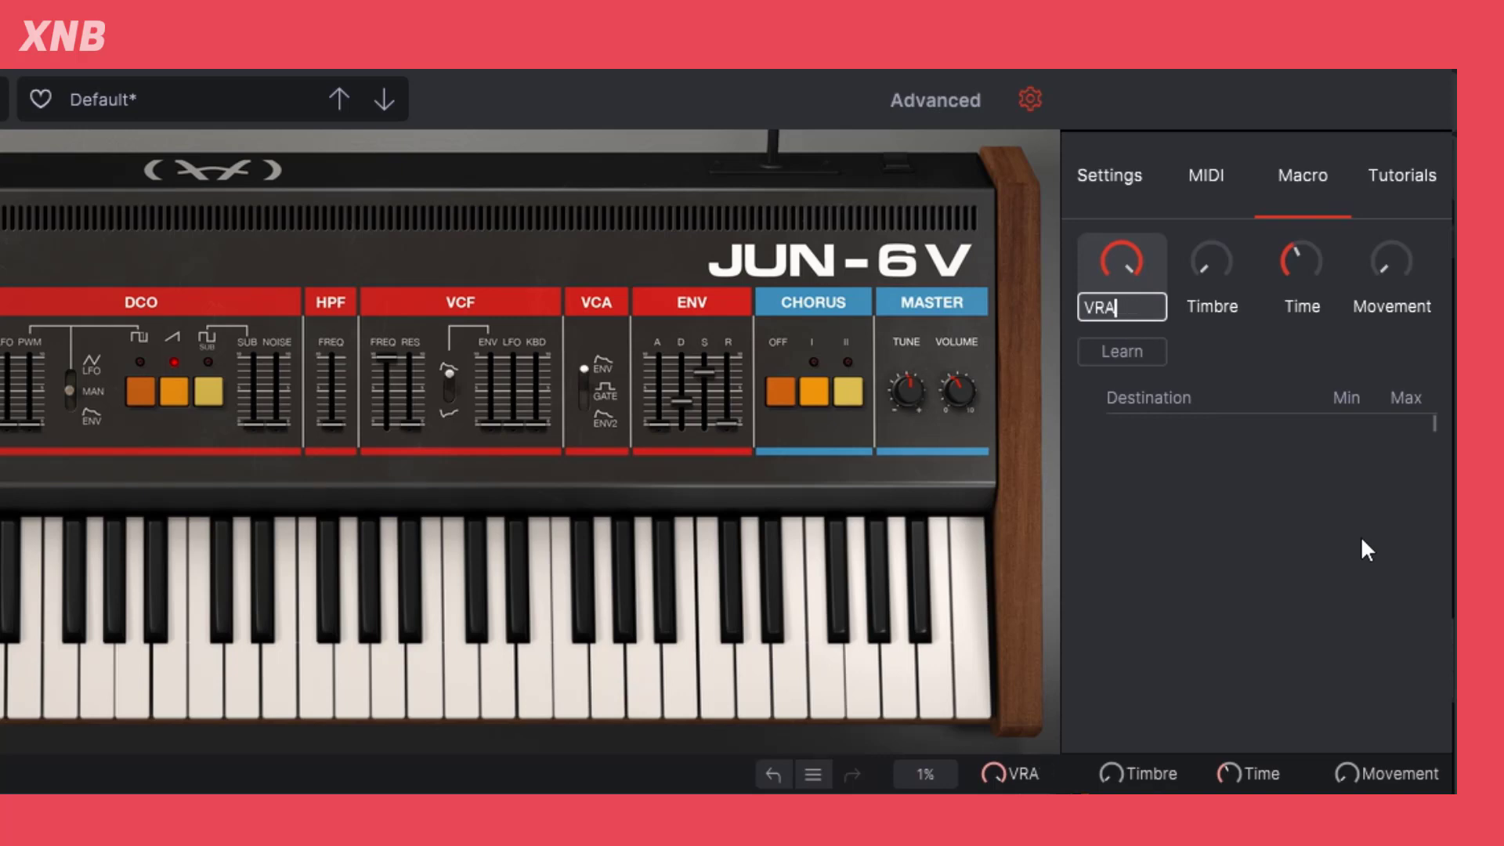
pyautogui.press('BackSpace')
pyautogui.press('BackSpace')
pyautogui.press('BackSpace')
pyautogui.write('CRAZY')
pyautogui.press('Return')
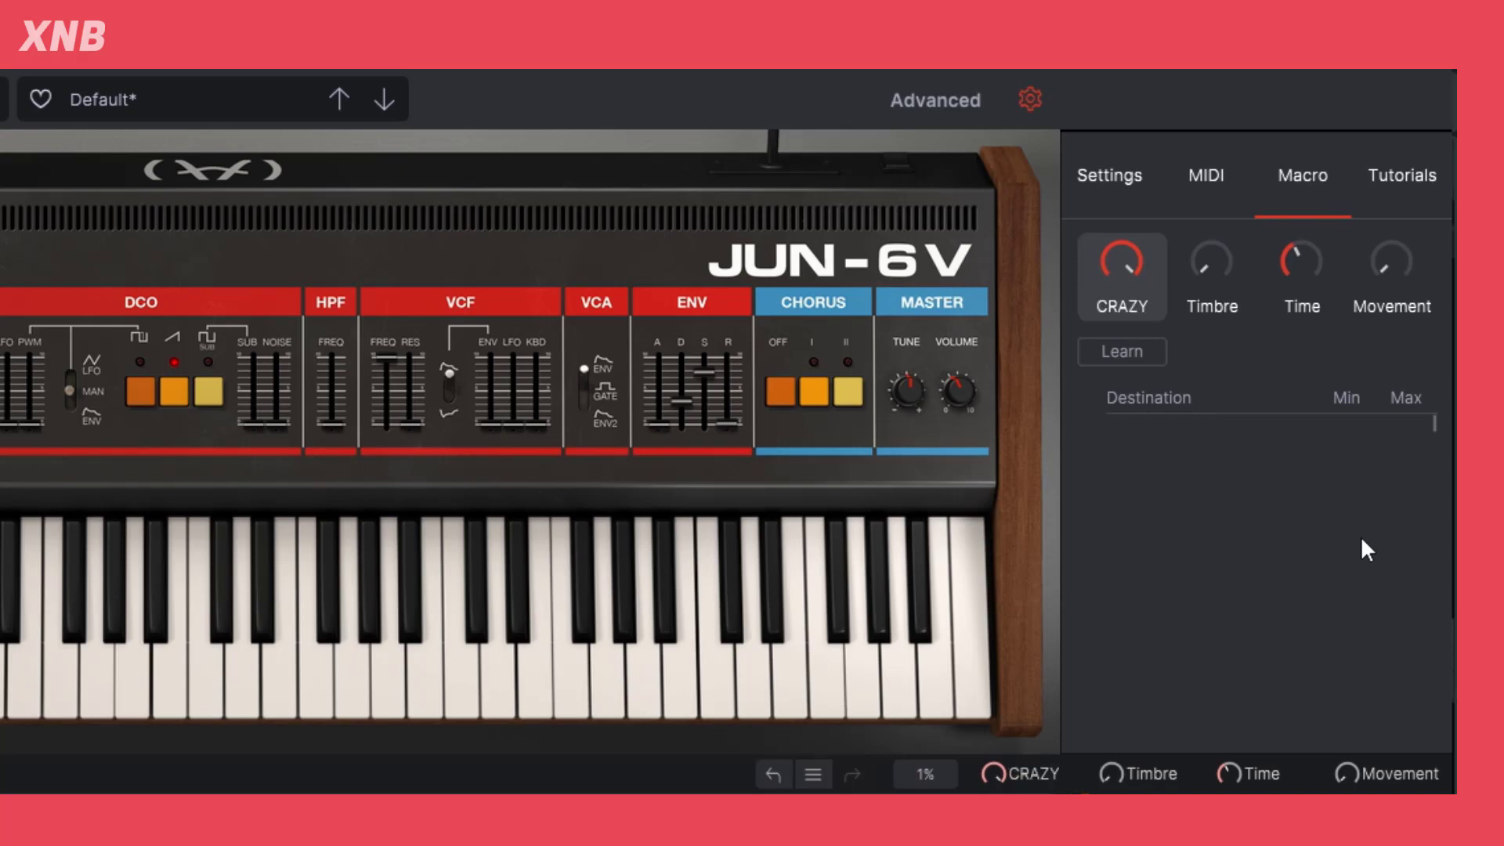
# Turn the CRAZY macro to minimum and learn VCF Cutoff as its destination with a range of 0.00 to 1.00.
pyautogui.click(1127, 352)
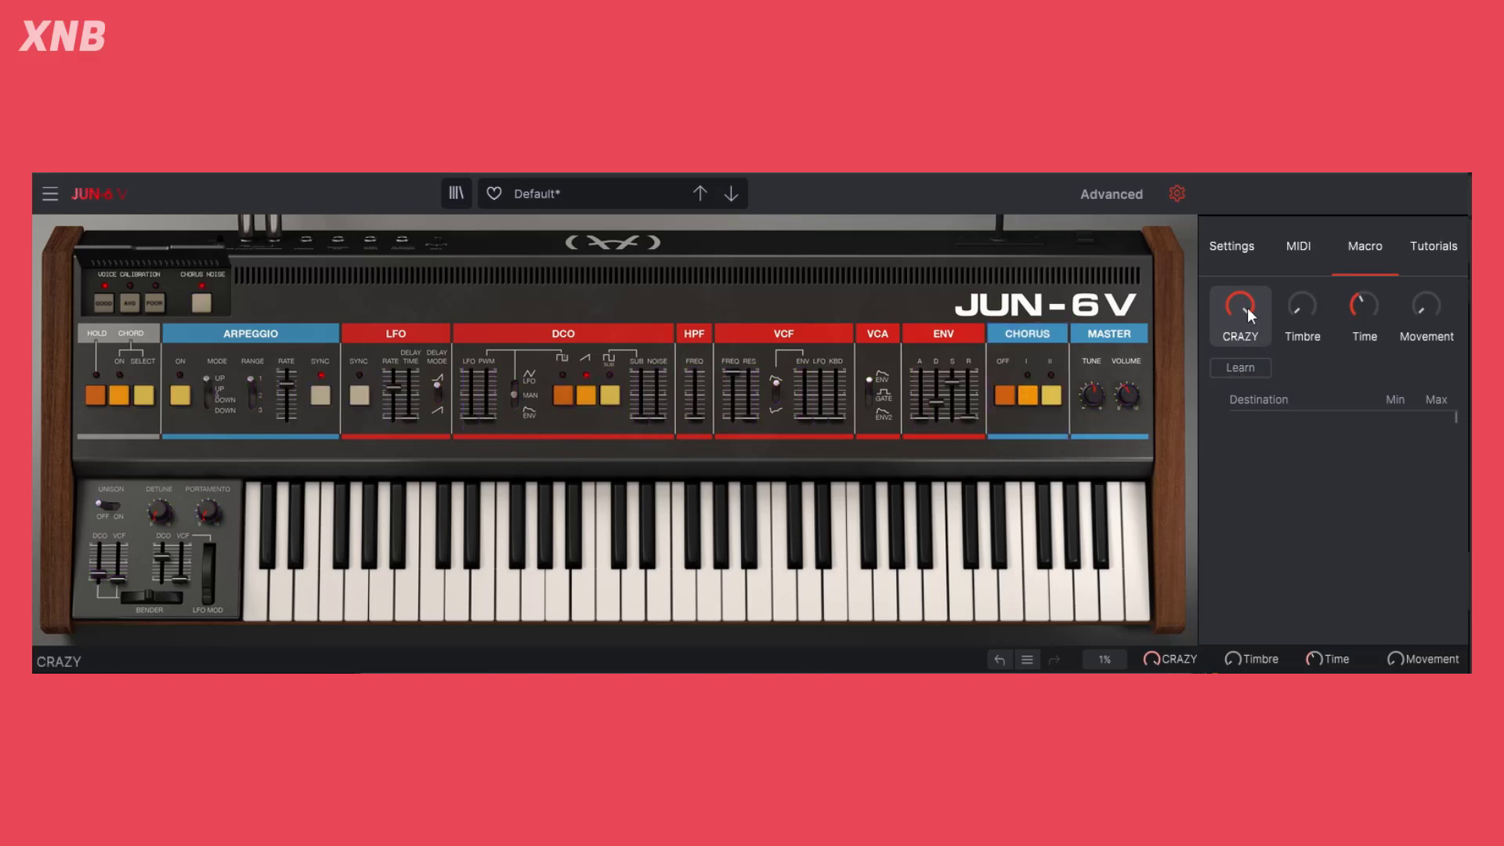
pyautogui.moveTo(1246, 307); pyautogui.dragTo(1247, 415)
pyautogui.click(1243, 366)
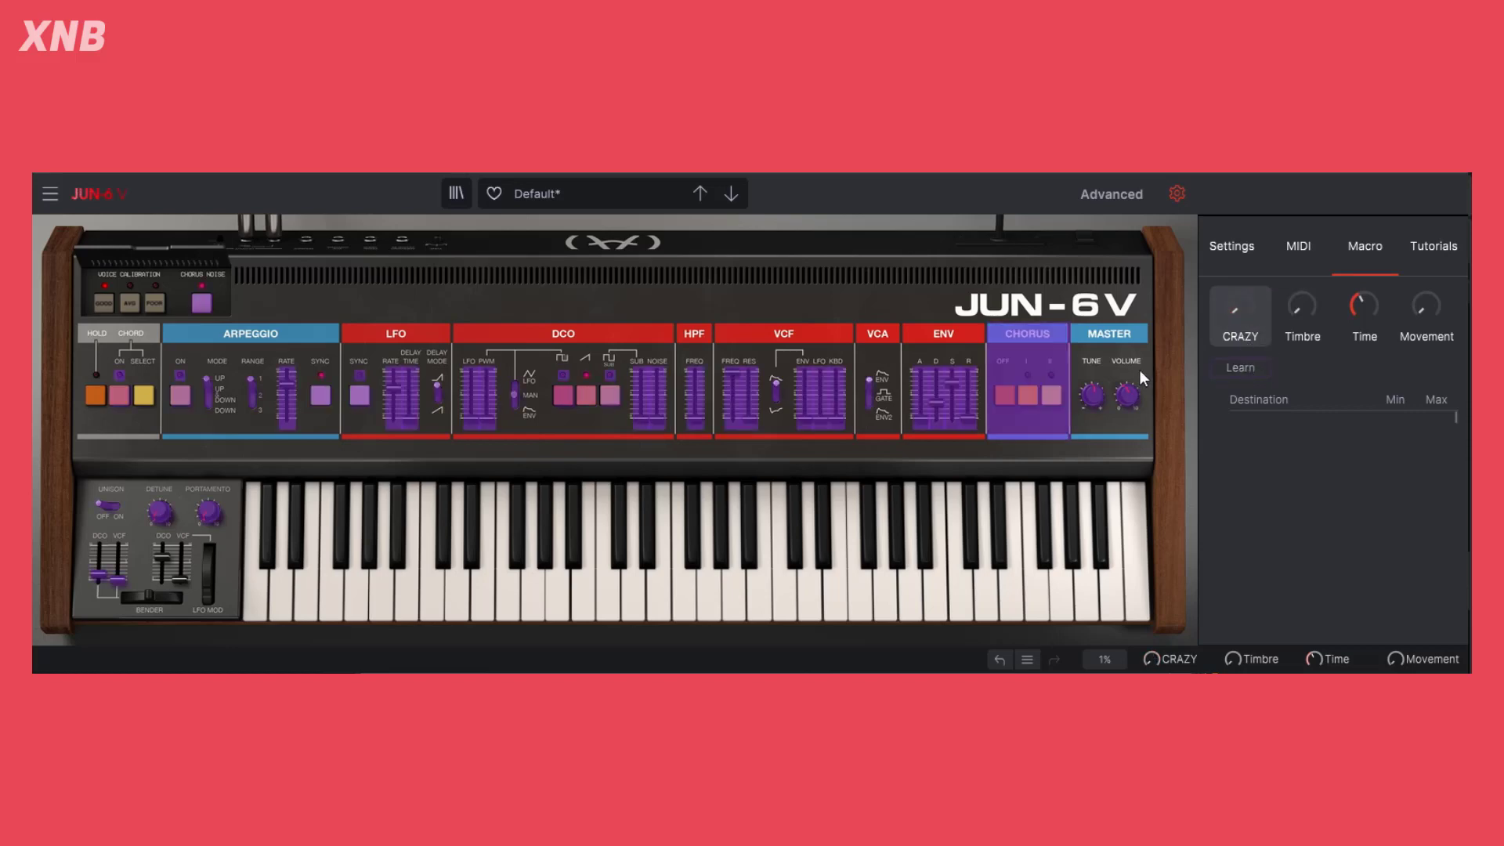
pyautogui.click(1264, 368)
pyautogui.moveTo(732, 374); pyautogui.dragTo(750, 408)
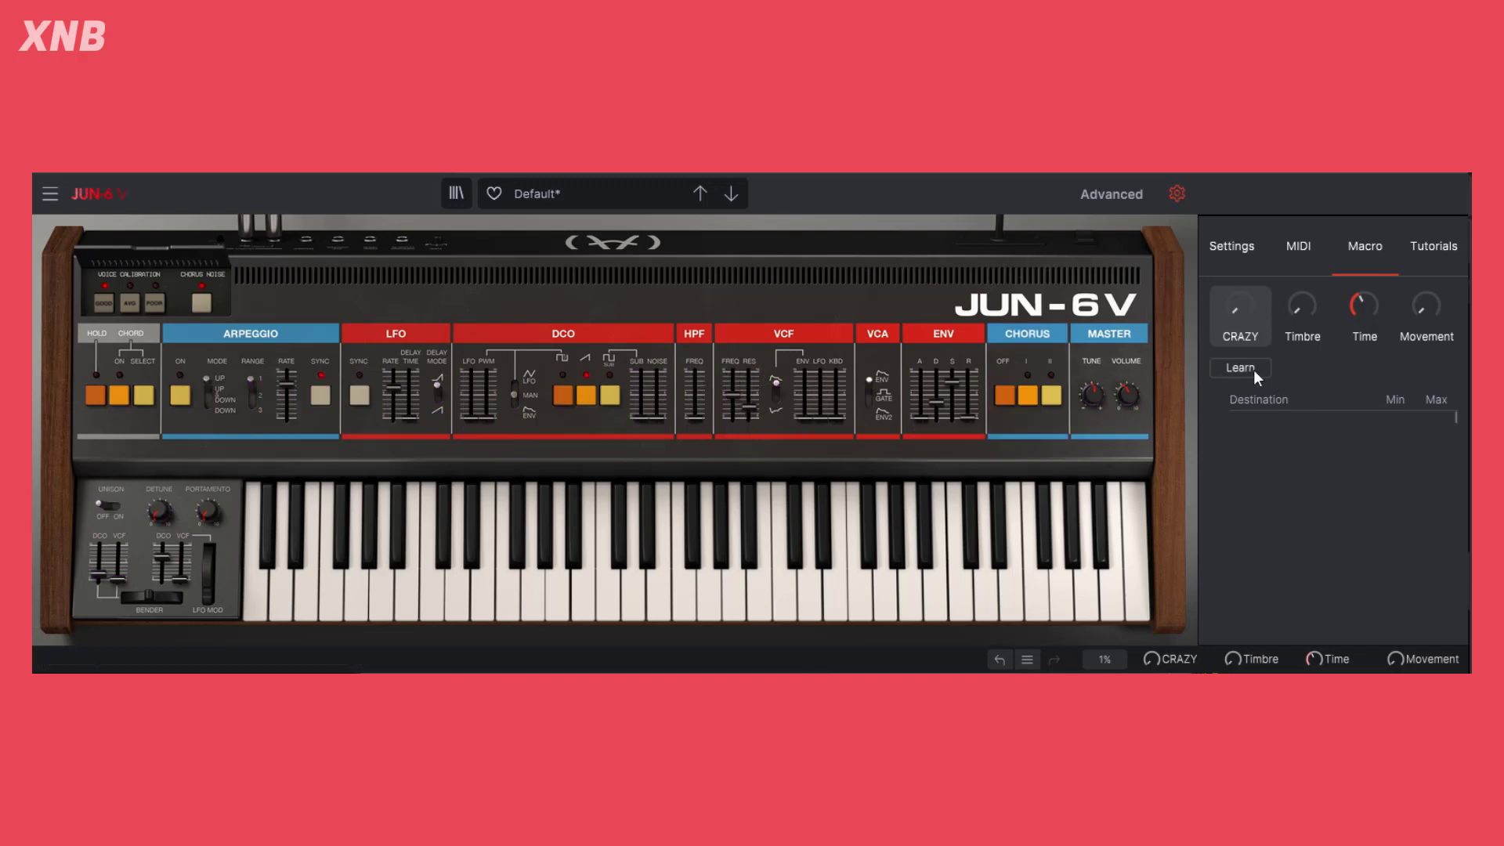
pyautogui.click(1253, 374)
pyautogui.click(729, 396)
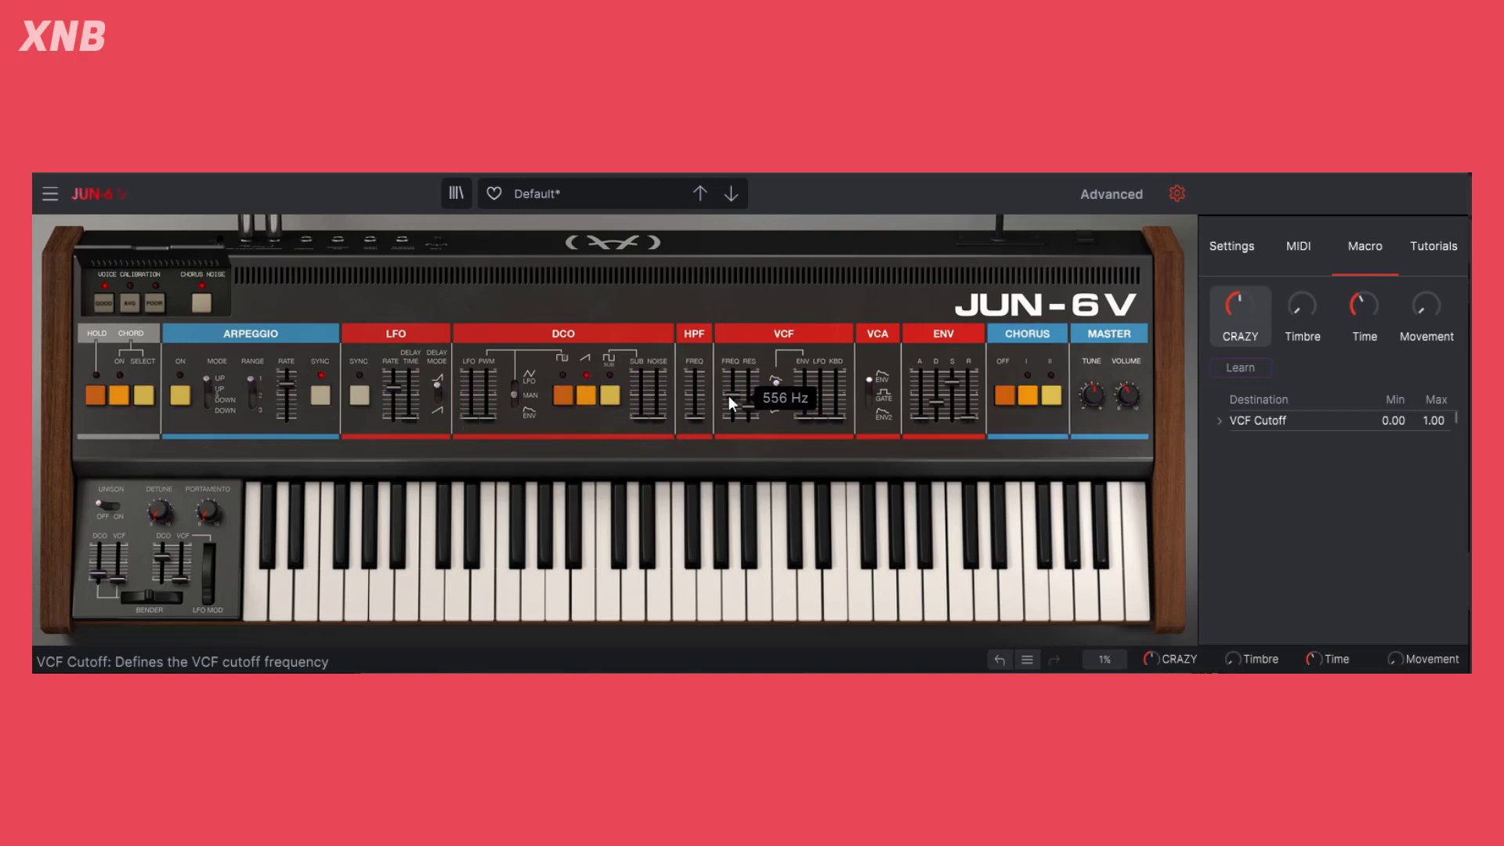
# Add VCF Resonance (0.00 to 0.996) and VCF Envelope Modulation (0.004 to 1.00) as further destinations of the CRAZY macro.
pyautogui.click(1247, 373)
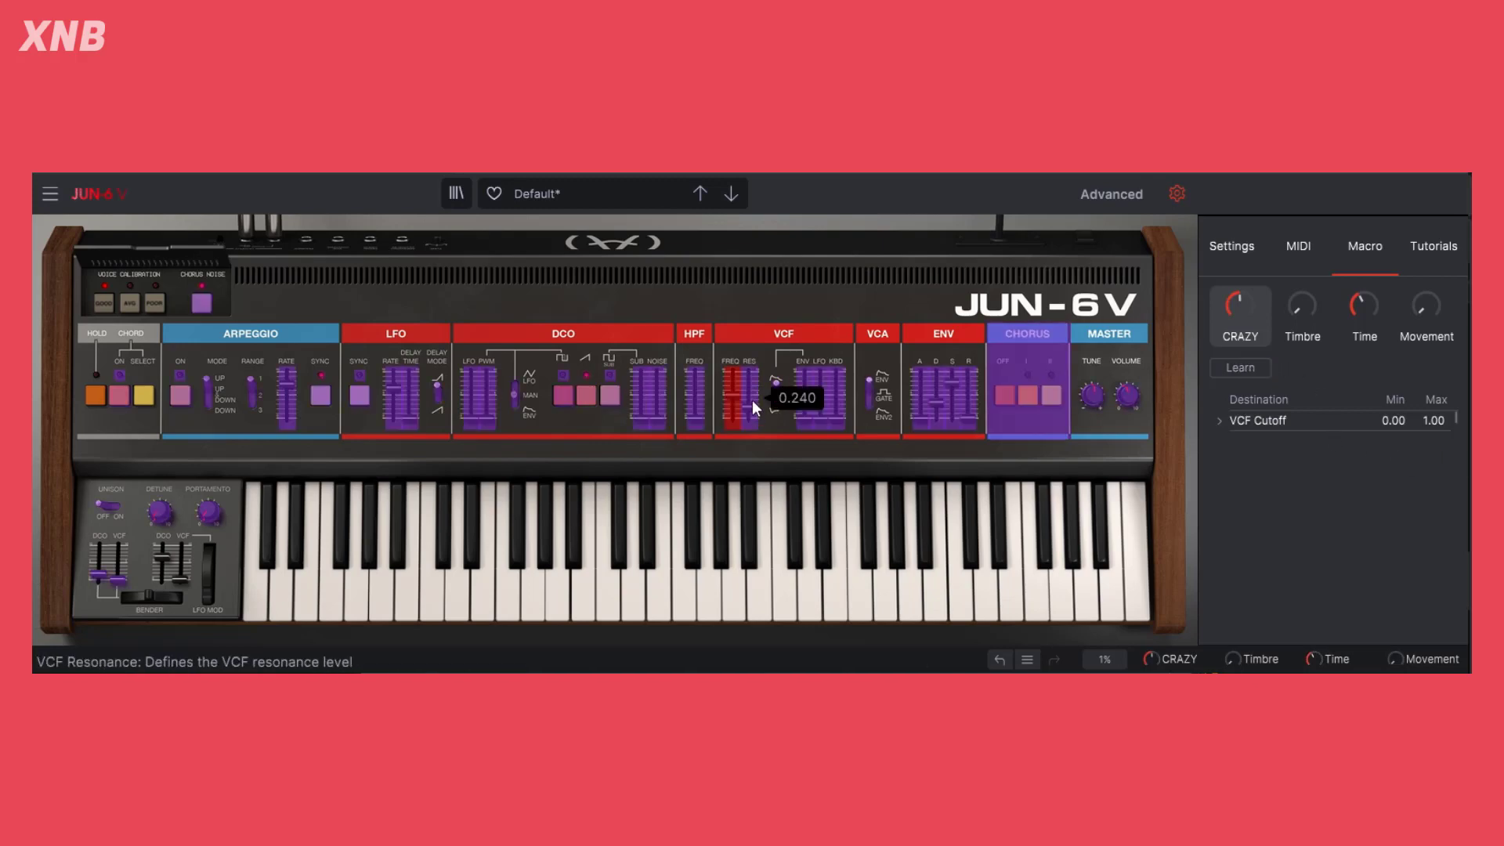
pyautogui.click(750, 399)
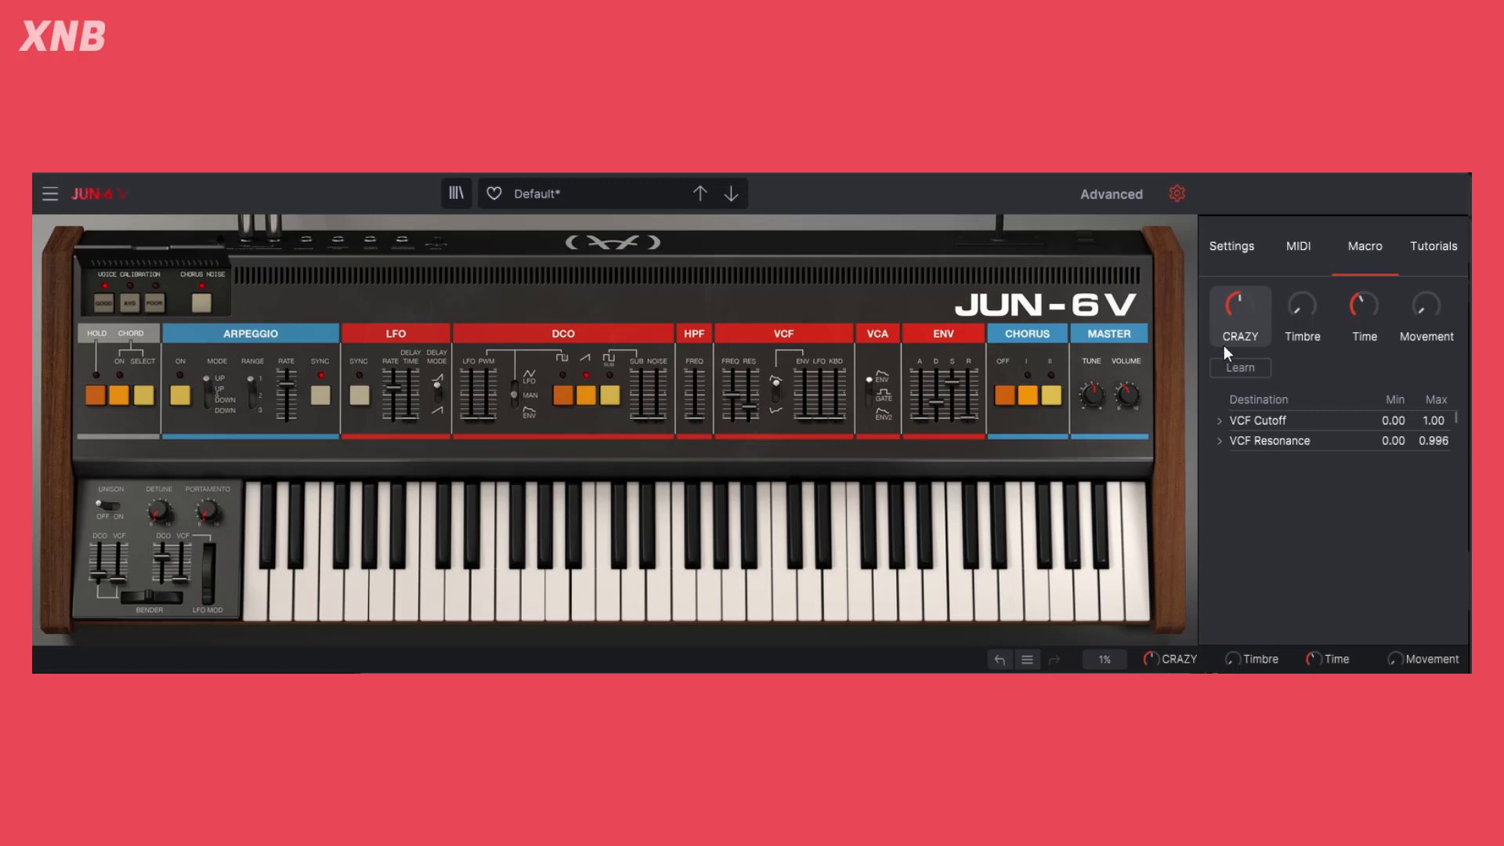
pyautogui.moveTo(1263, 314); pyautogui.dragTo(1220, 292)
pyautogui.click(1244, 367)
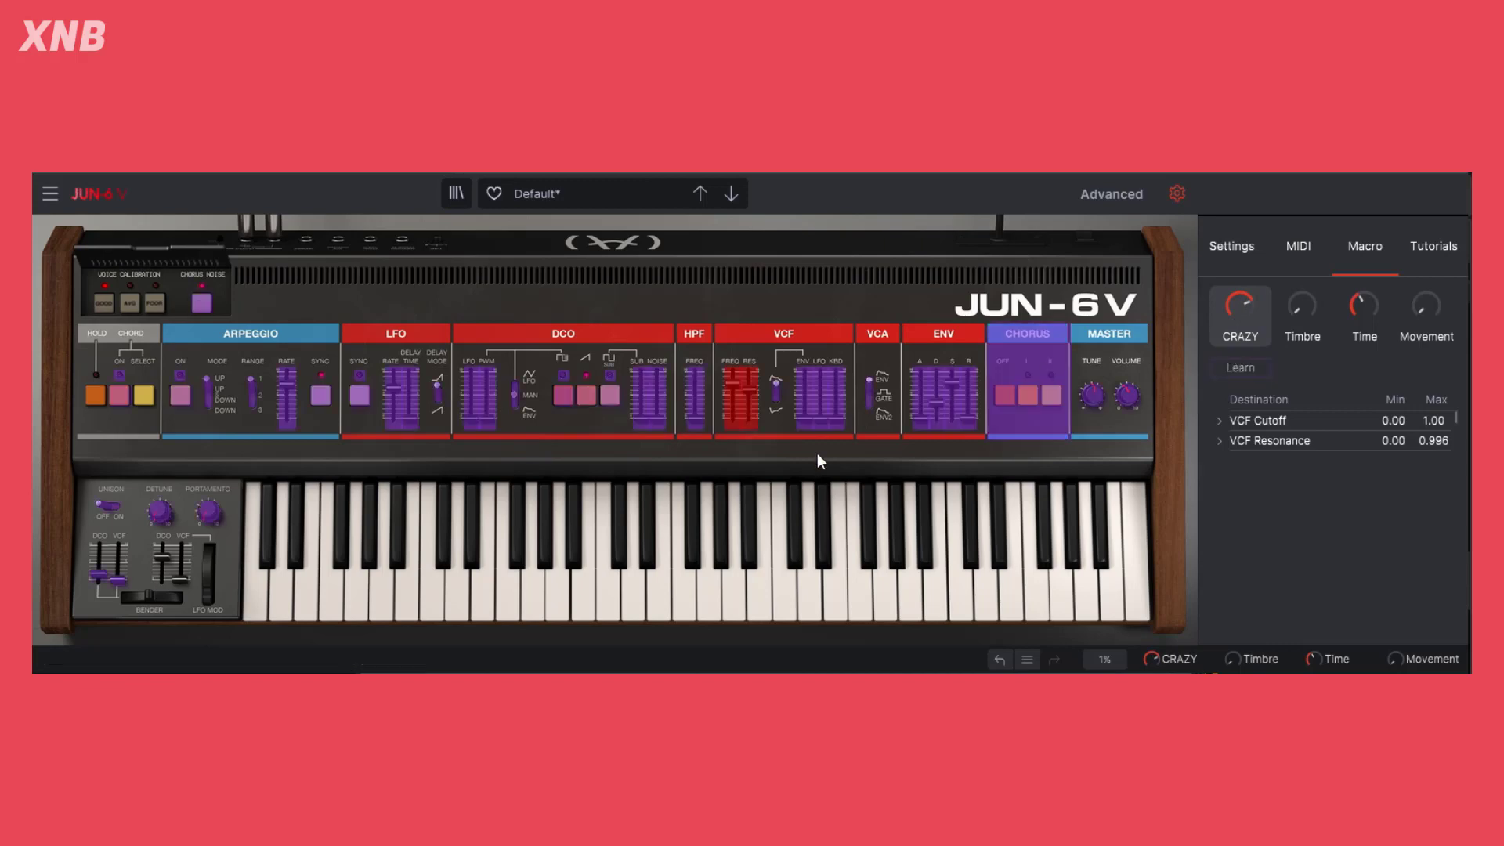
pyautogui.click(802, 418)
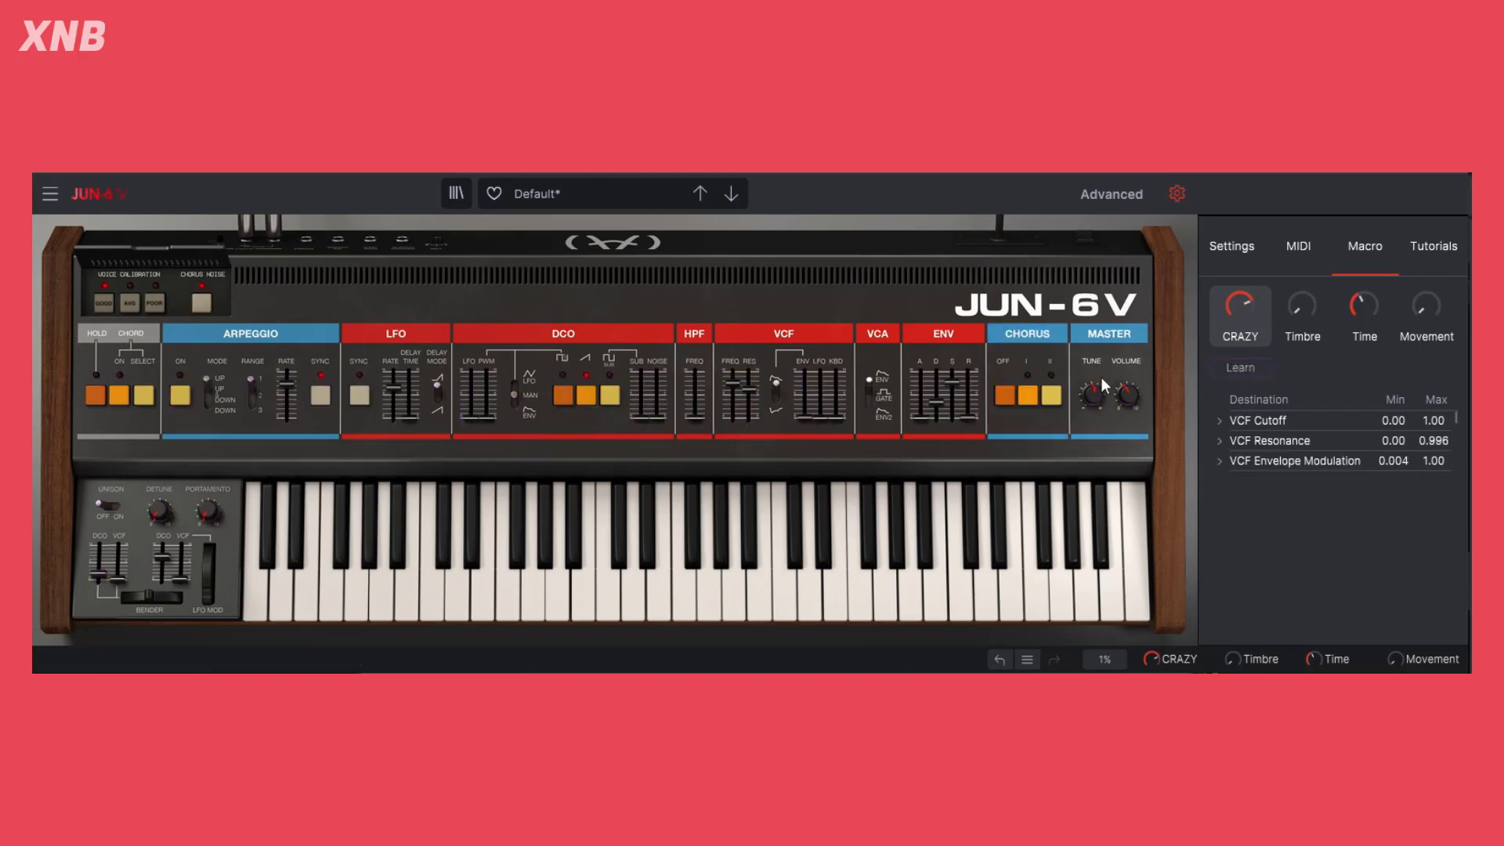
# Add DCO LFO Modulation to the CRAZY macro with a range of 0.00 to 1.00 and try out the macro knob.
pyautogui.click(1246, 368)
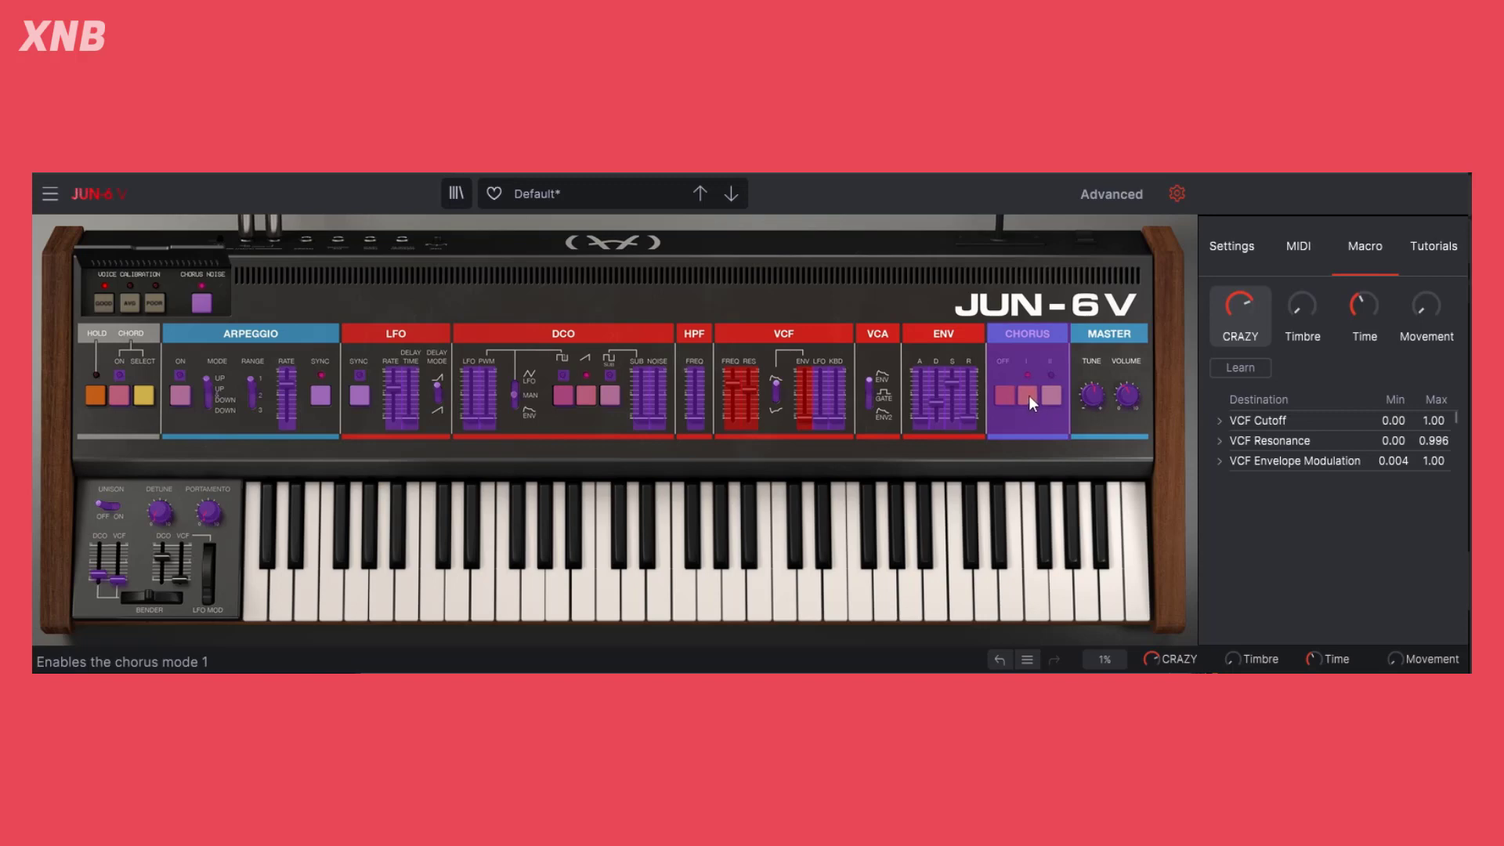
pyautogui.click(1245, 365)
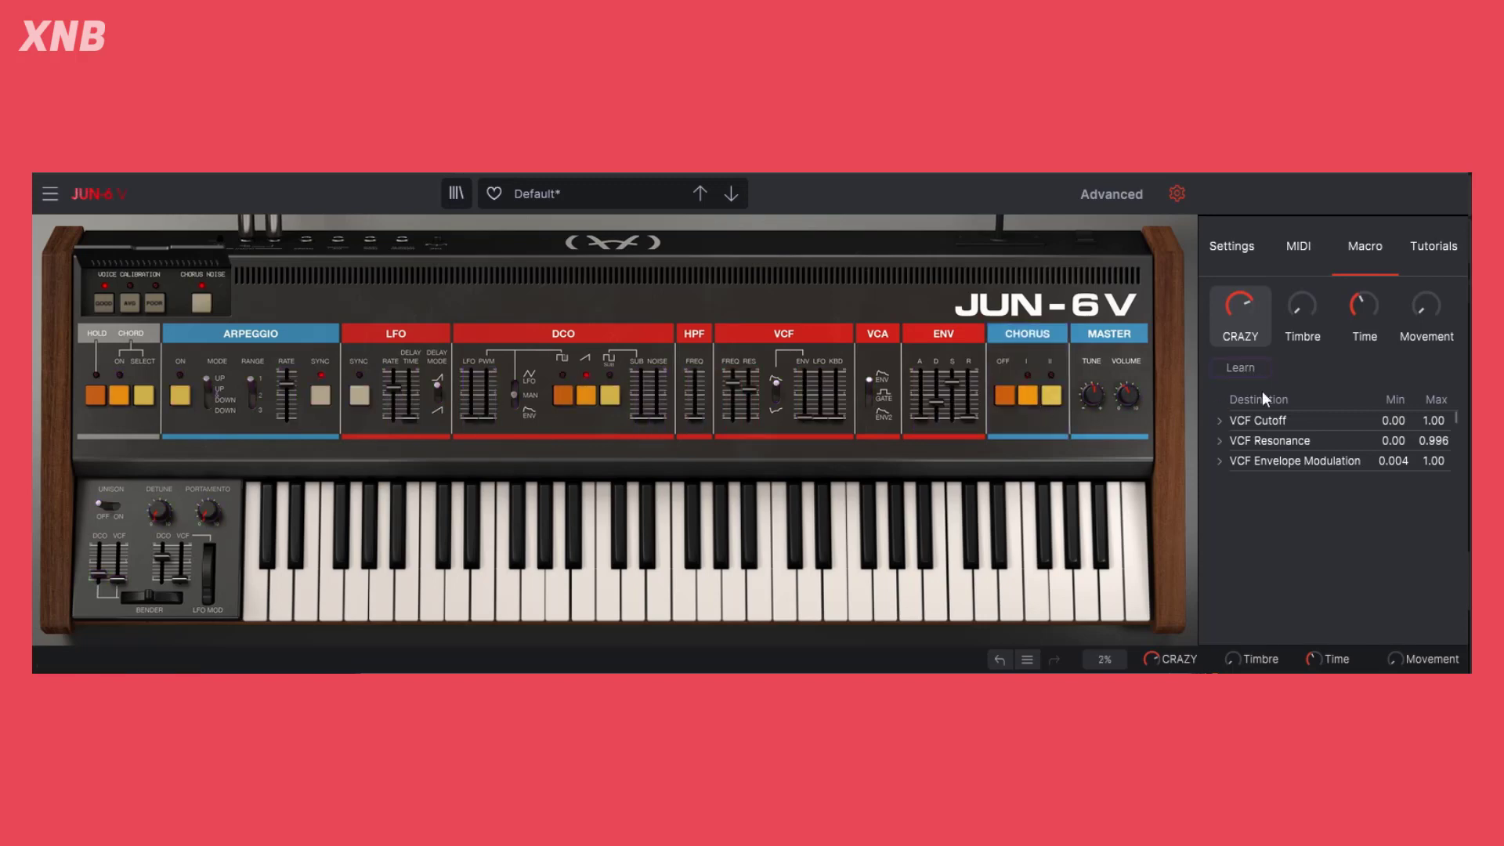
pyautogui.click(1240, 367)
pyautogui.moveTo(1239, 305)
pyautogui.mouseDown()
pyautogui.moveTo(1239, 378)
pyautogui.moveTo(1228, 285)
pyautogui.mouseUp()
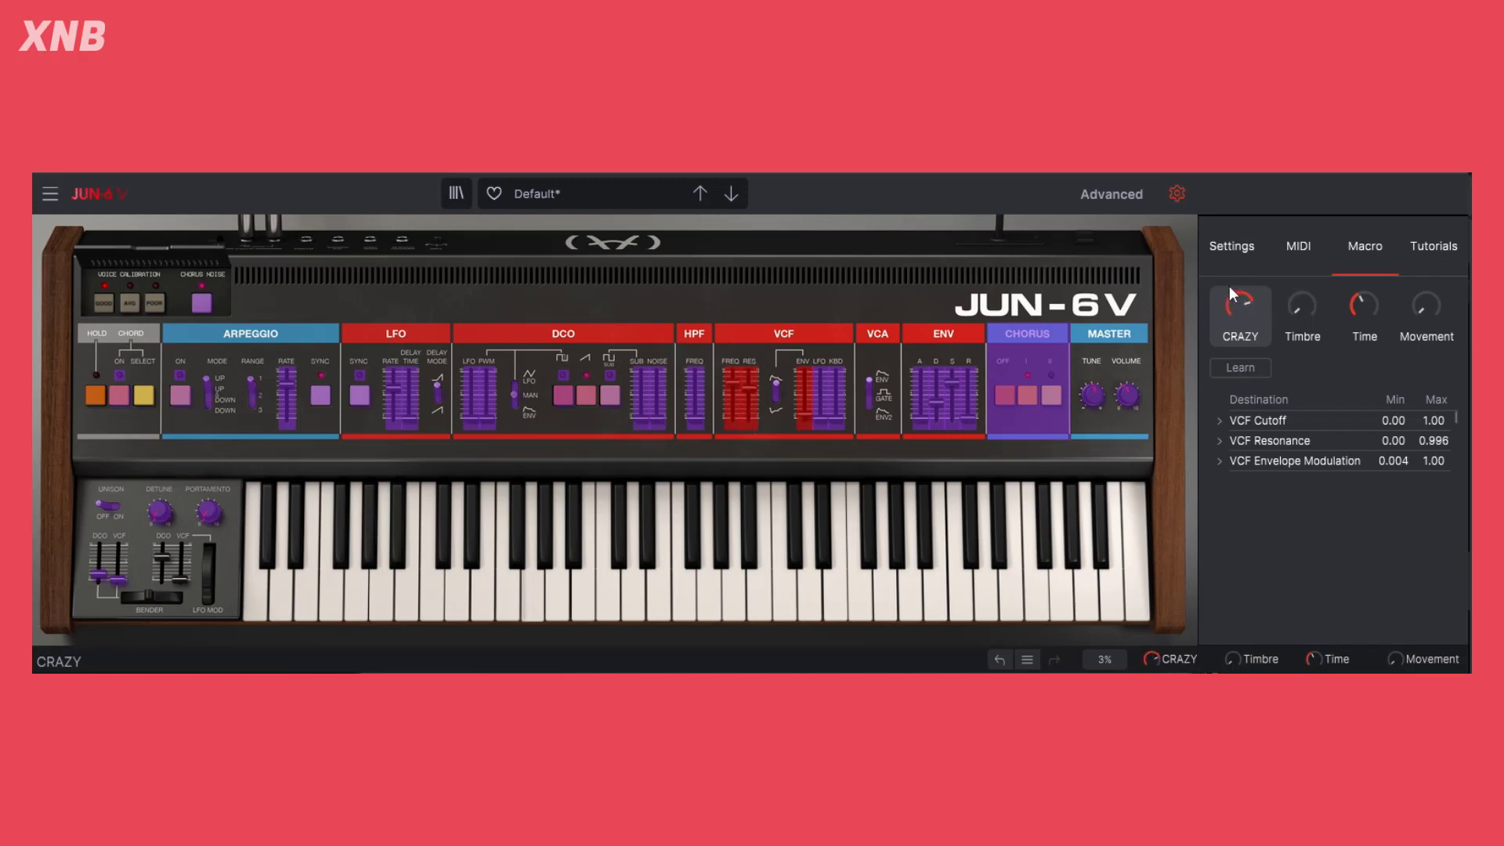
pyautogui.click(1242, 365)
pyautogui.click(1220, 362)
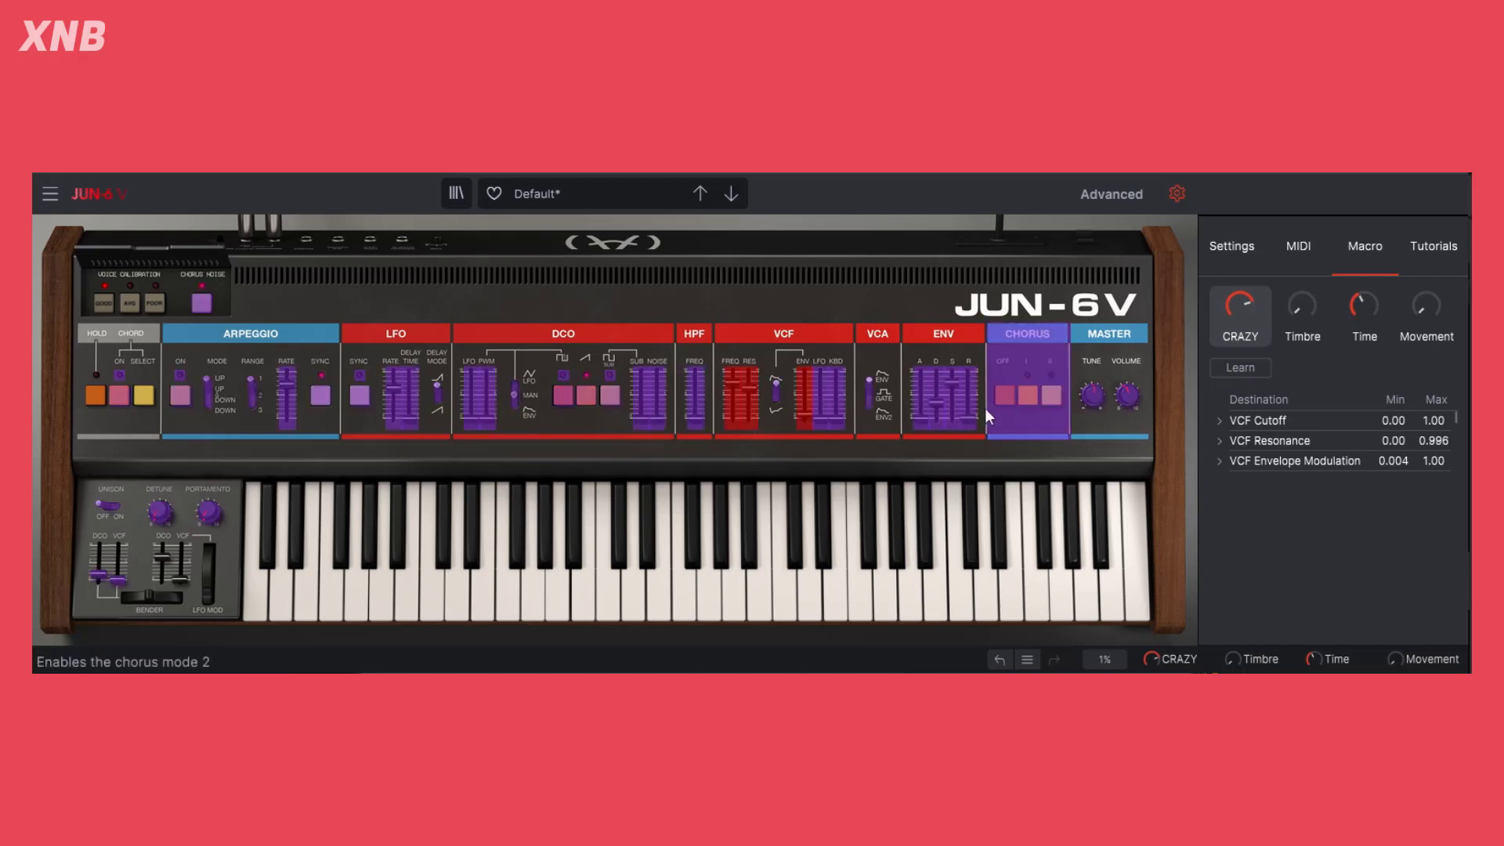
pyautogui.click(474, 416)
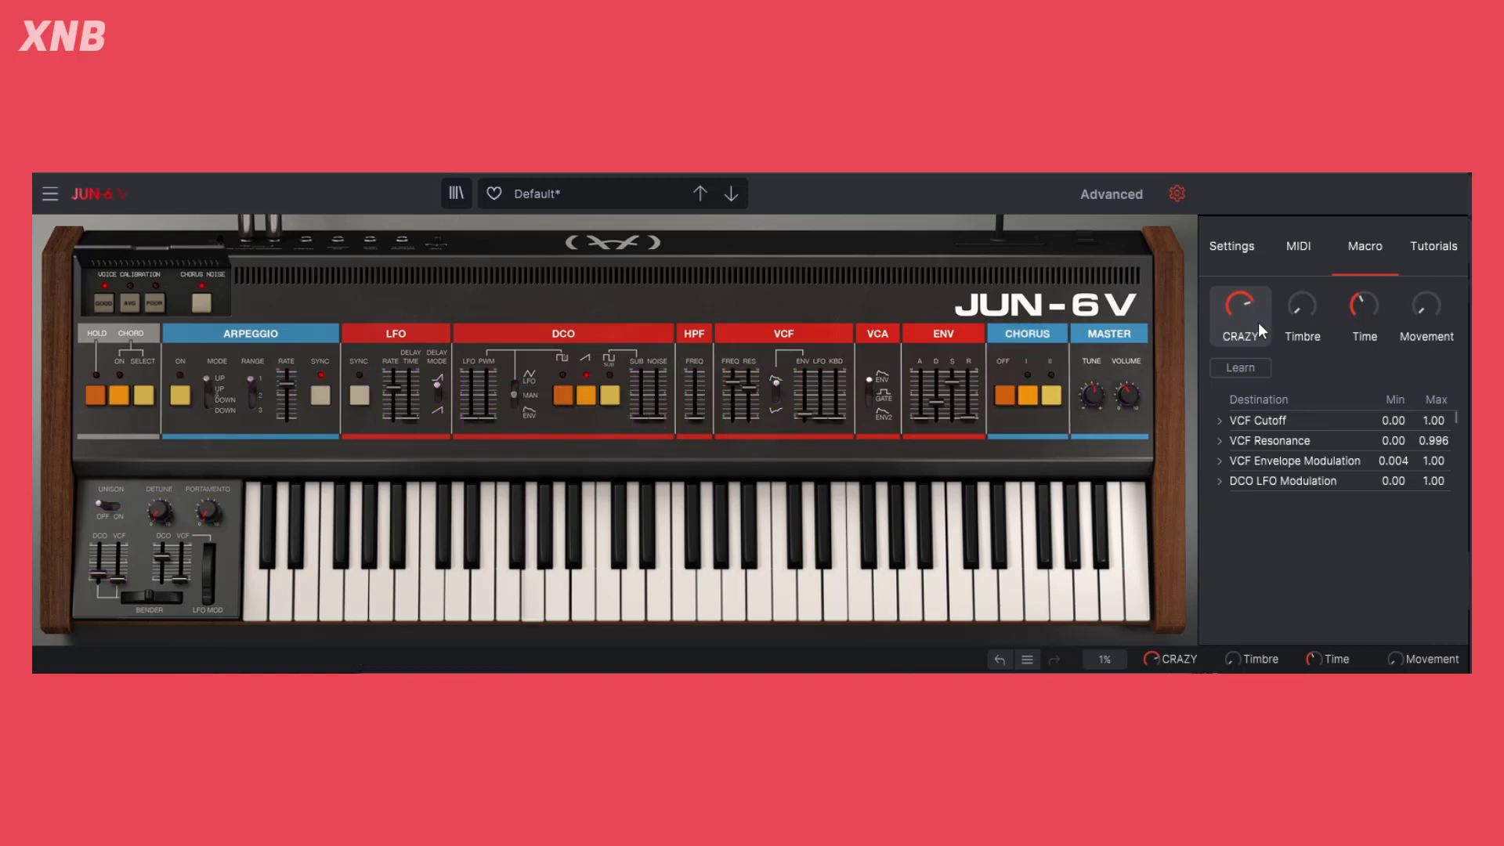
pyautogui.moveTo(1258, 322)
pyautogui.mouseDown()
pyautogui.moveTo(1258, 368)
pyautogui.moveTo(1258, 317)
pyautogui.mouseUp()
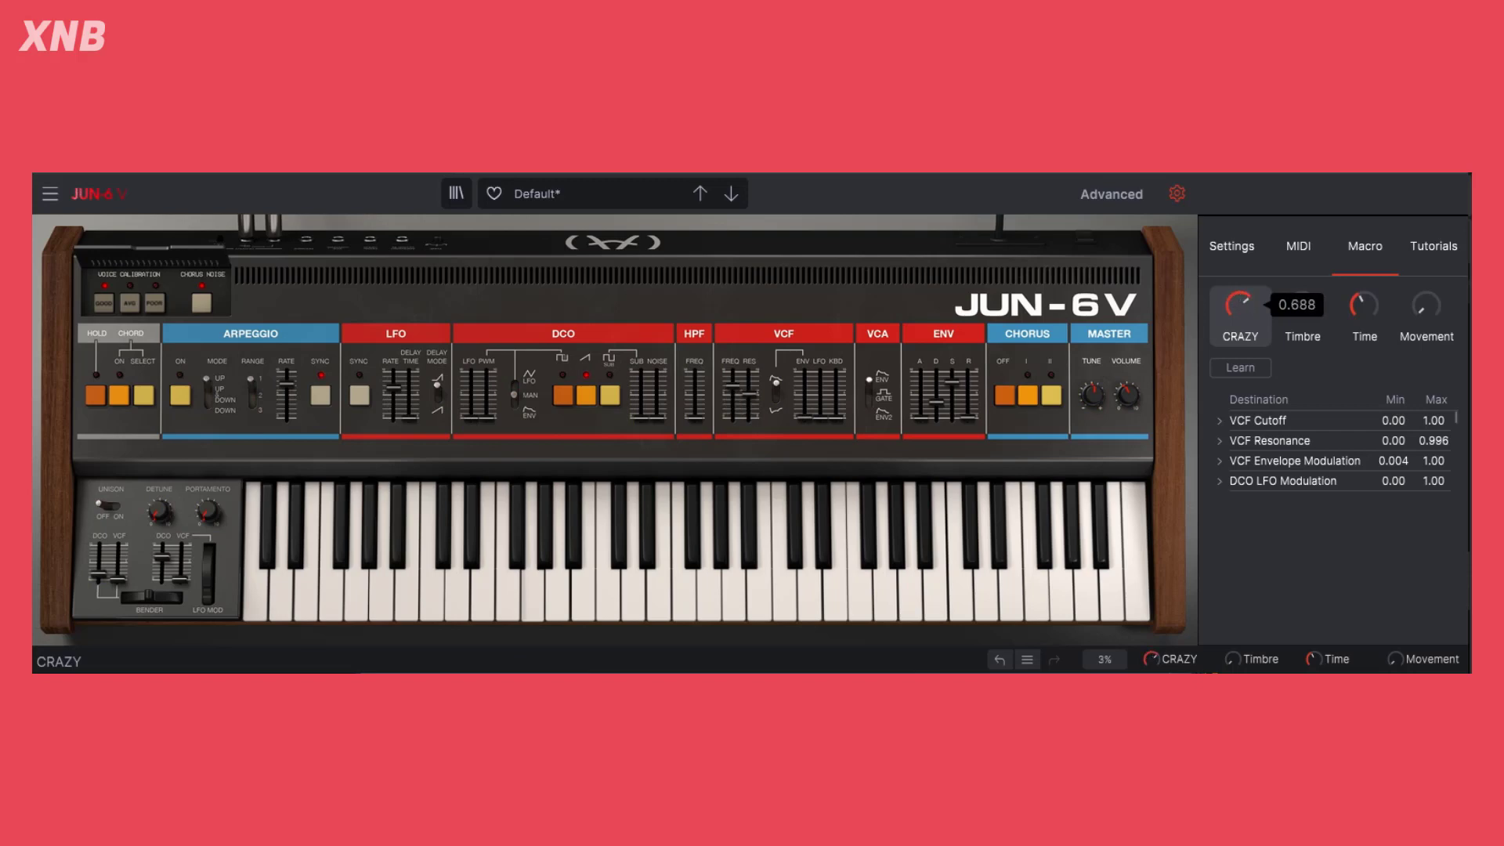
# Raise the minimum of the CRAZY macro's DCO LFO Modulation destination to 0.368 and leave learn mode.
pyautogui.click(1252, 368)
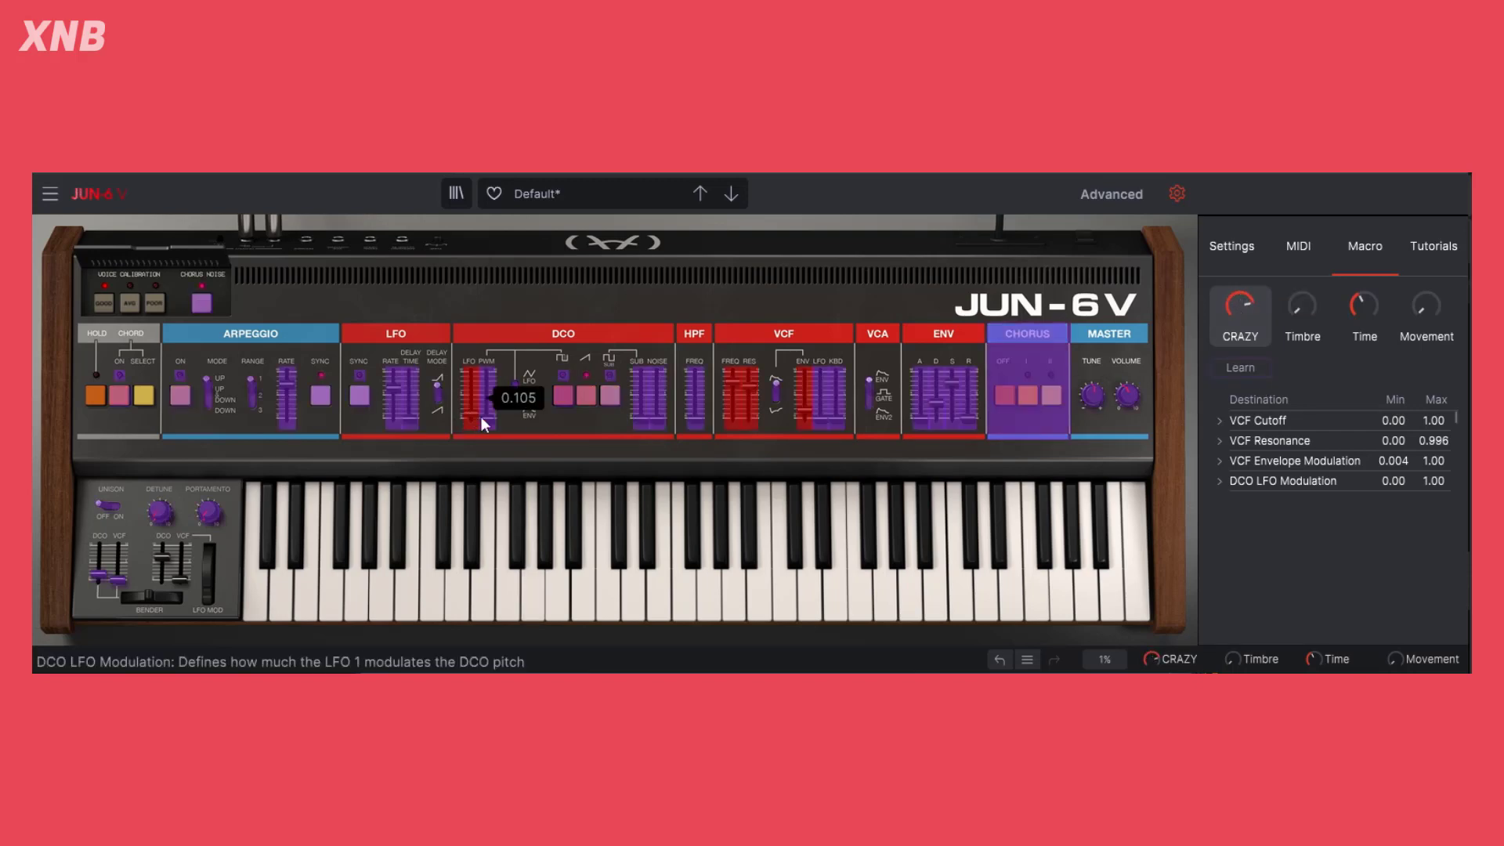
pyautogui.click(1257, 373)
pyautogui.moveTo(471, 420); pyautogui.dragTo(472, 400)
pyautogui.click(1240, 368)
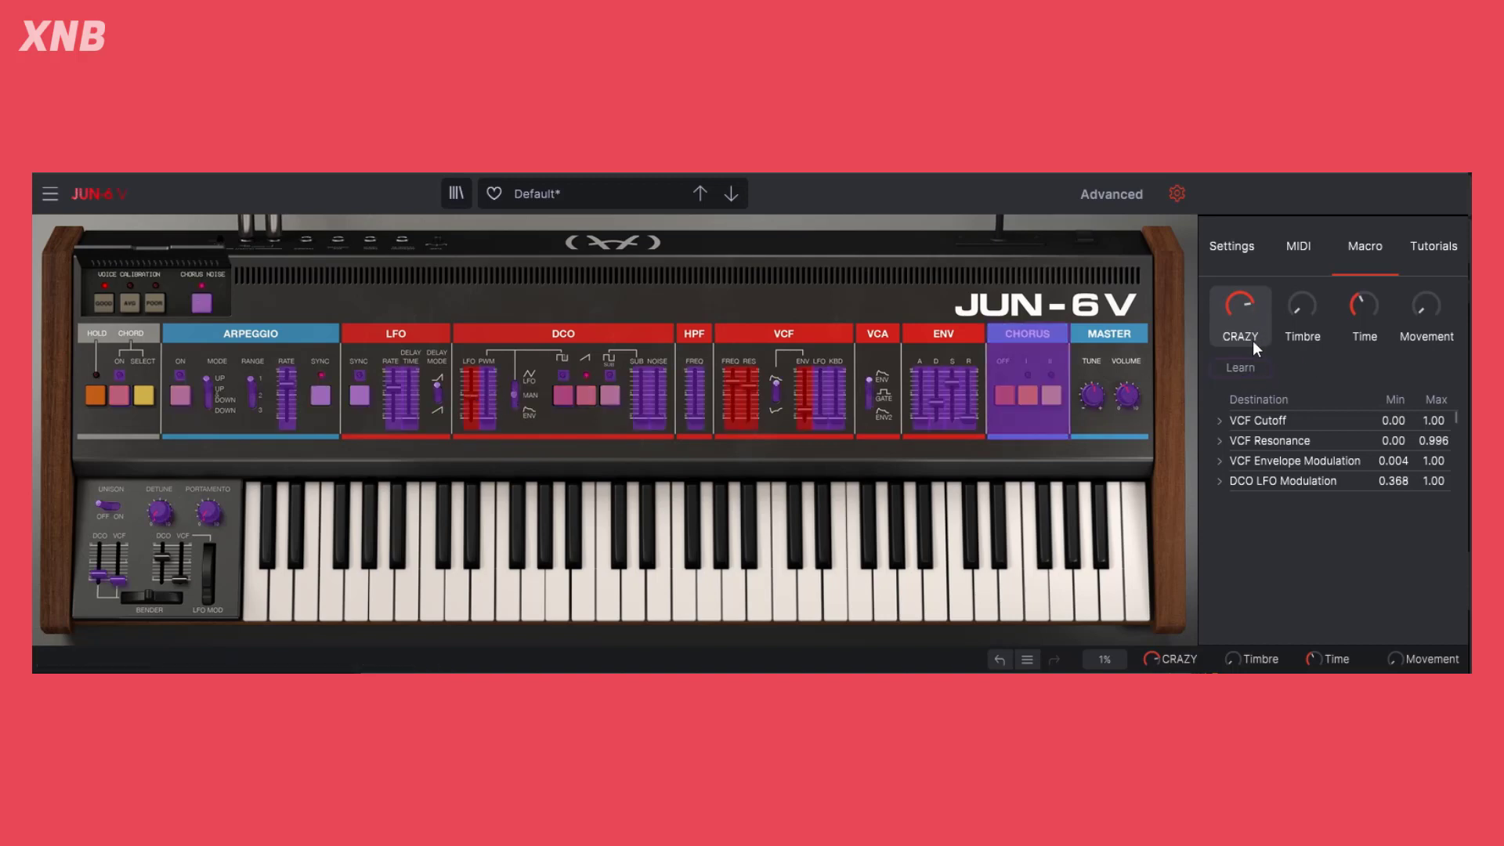
pyautogui.click(1236, 369)
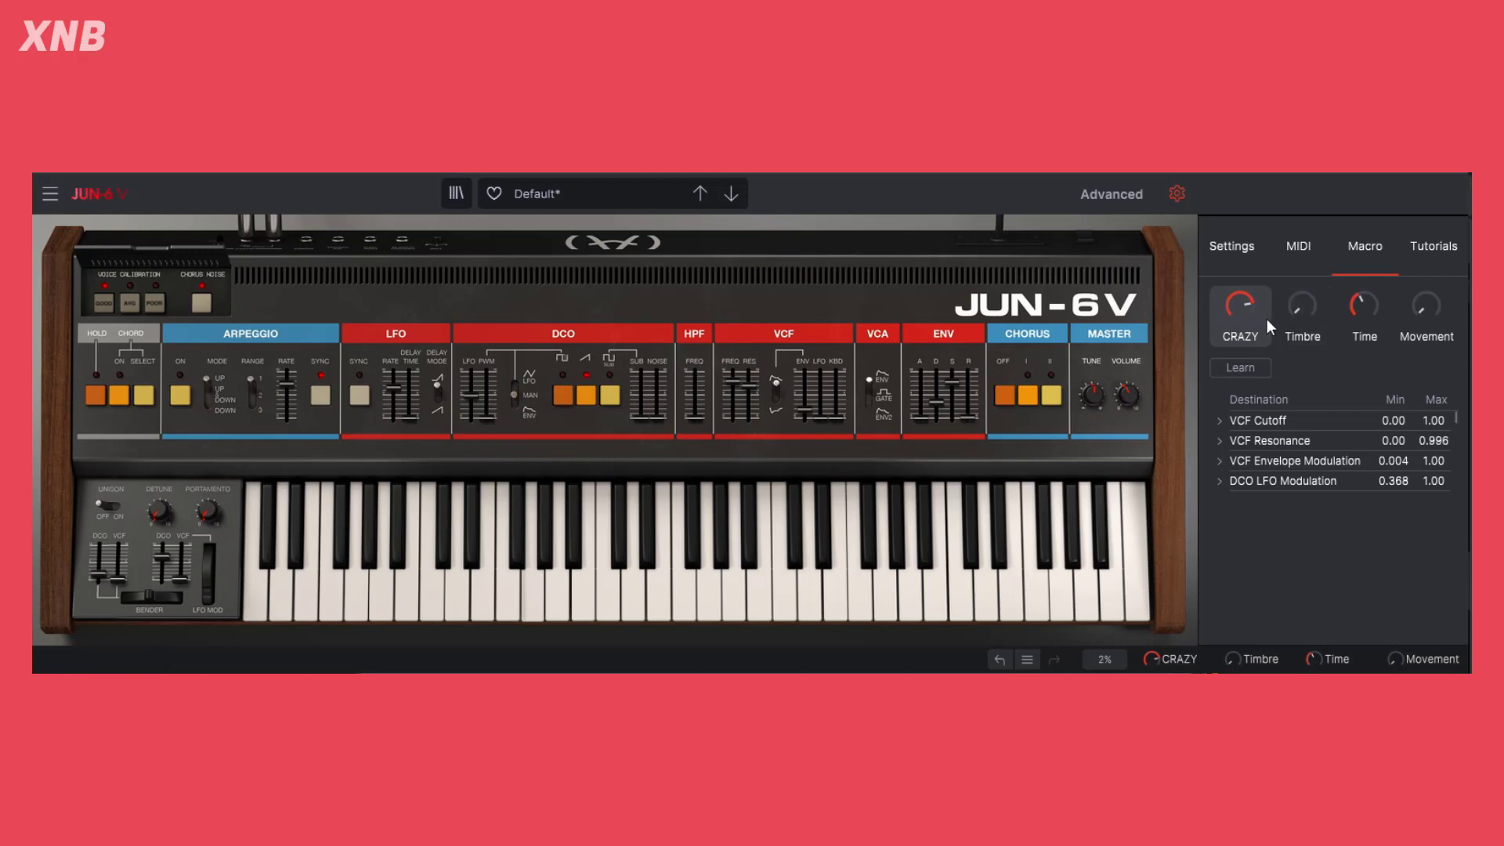
# Lower the CRAZY macro to slightly below its middle position, briefly showing and hiding the advanced section along the way.
pyautogui.moveTo(1266, 318)
pyautogui.mouseDown()
pyautogui.moveTo(1266, 342)
pyautogui.moveTo(1267, 294)
pyautogui.moveTo(1266, 320)
pyautogui.mouseUp()
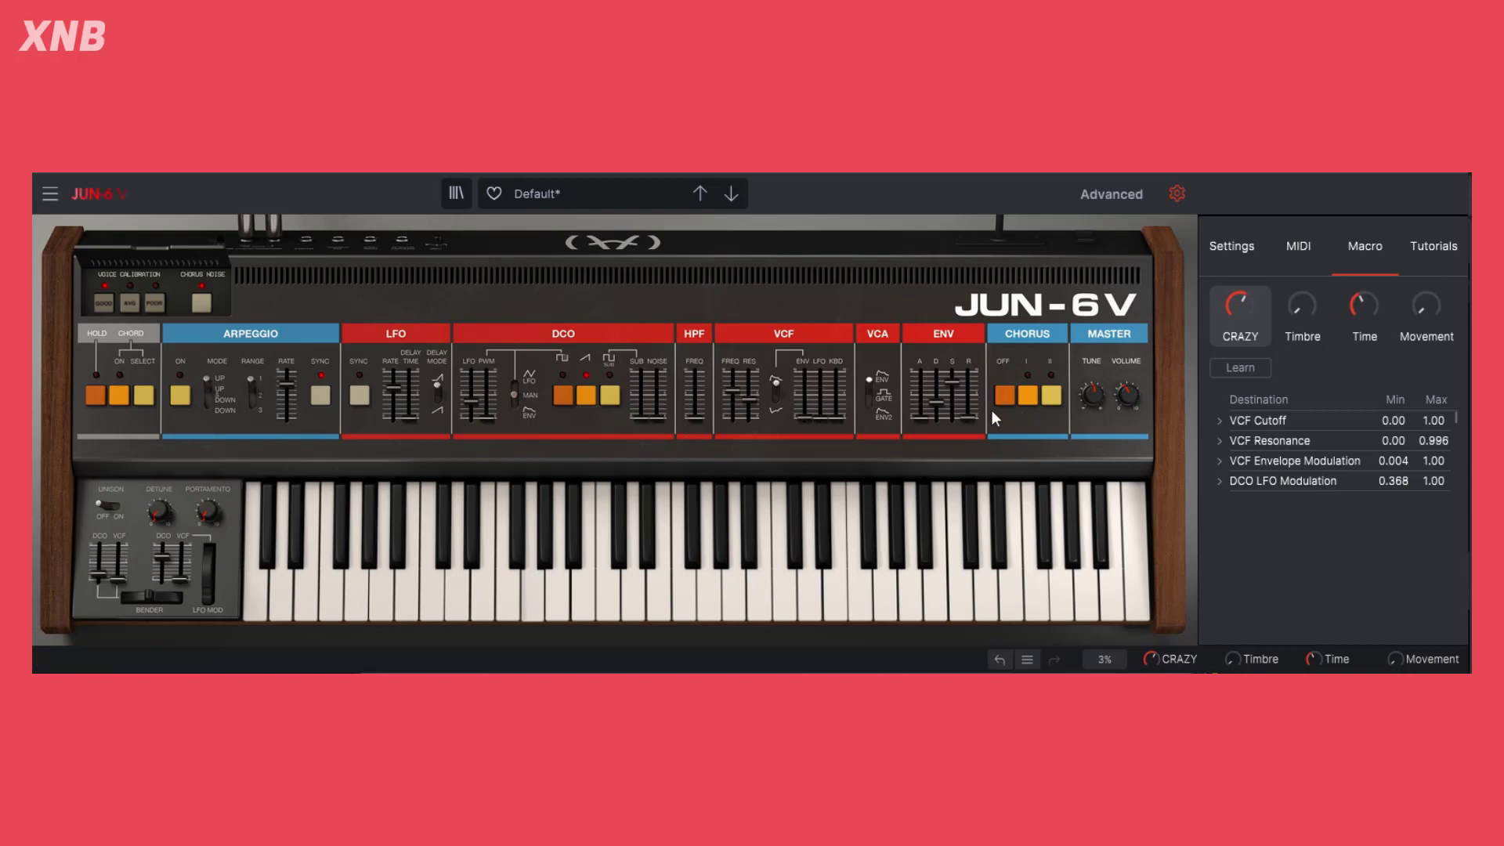
pyautogui.click(1127, 188)
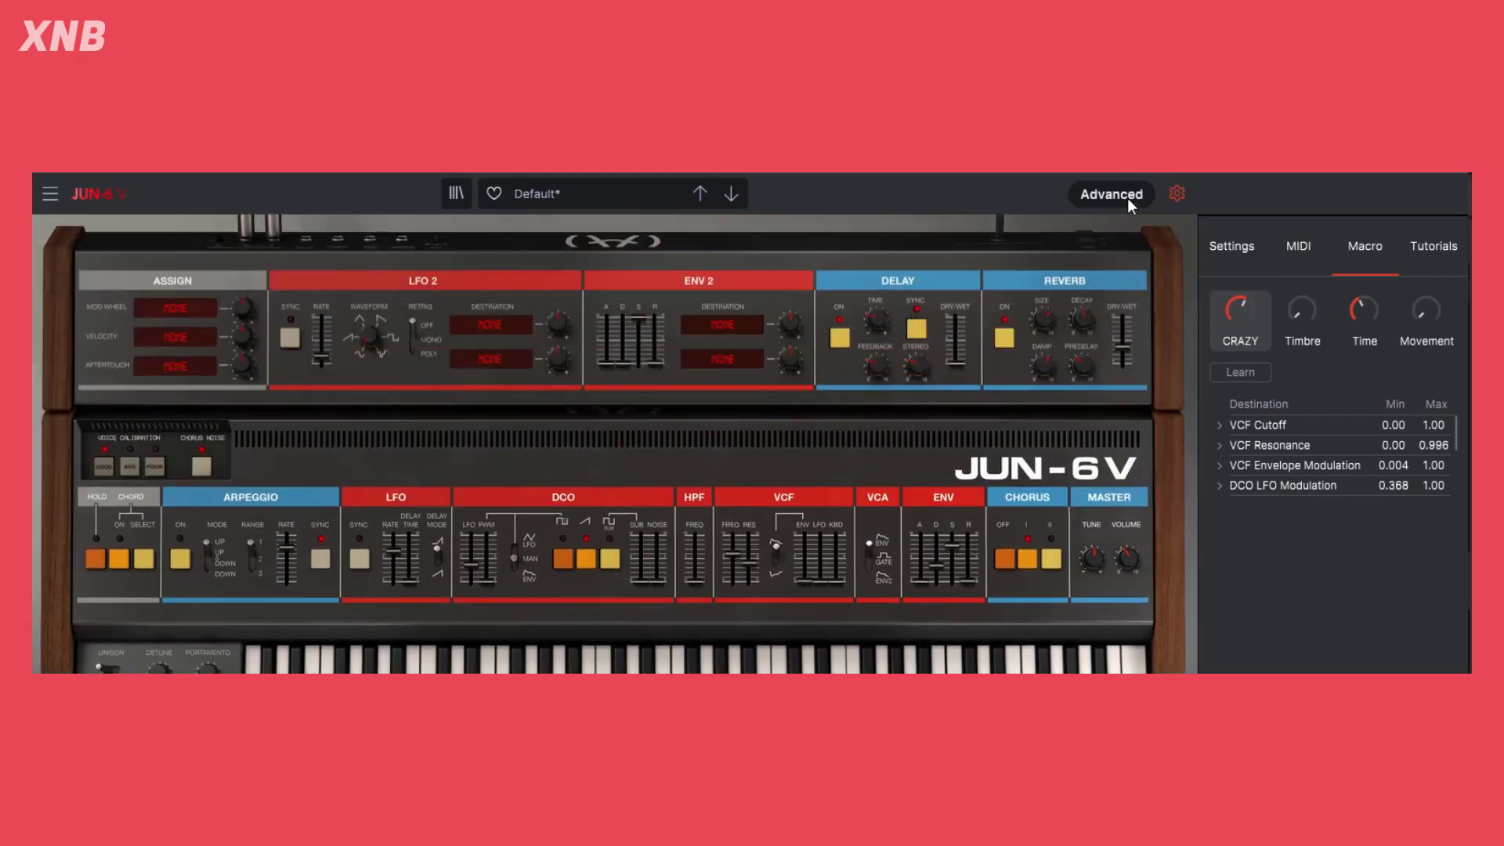
pyautogui.click(1127, 200)
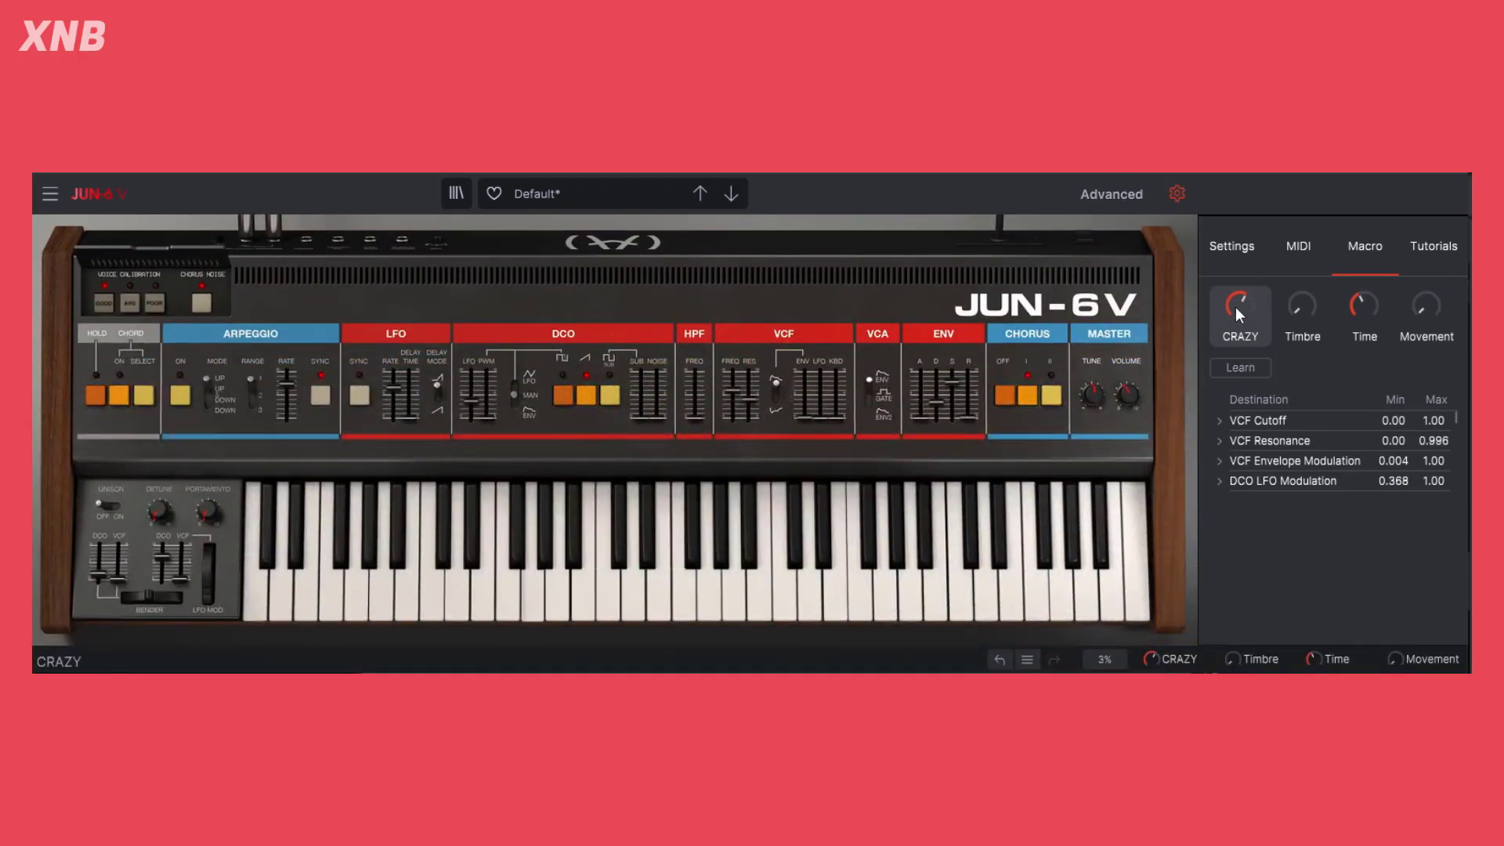
pyautogui.moveTo(1236, 313); pyautogui.dragTo(1272, 333)
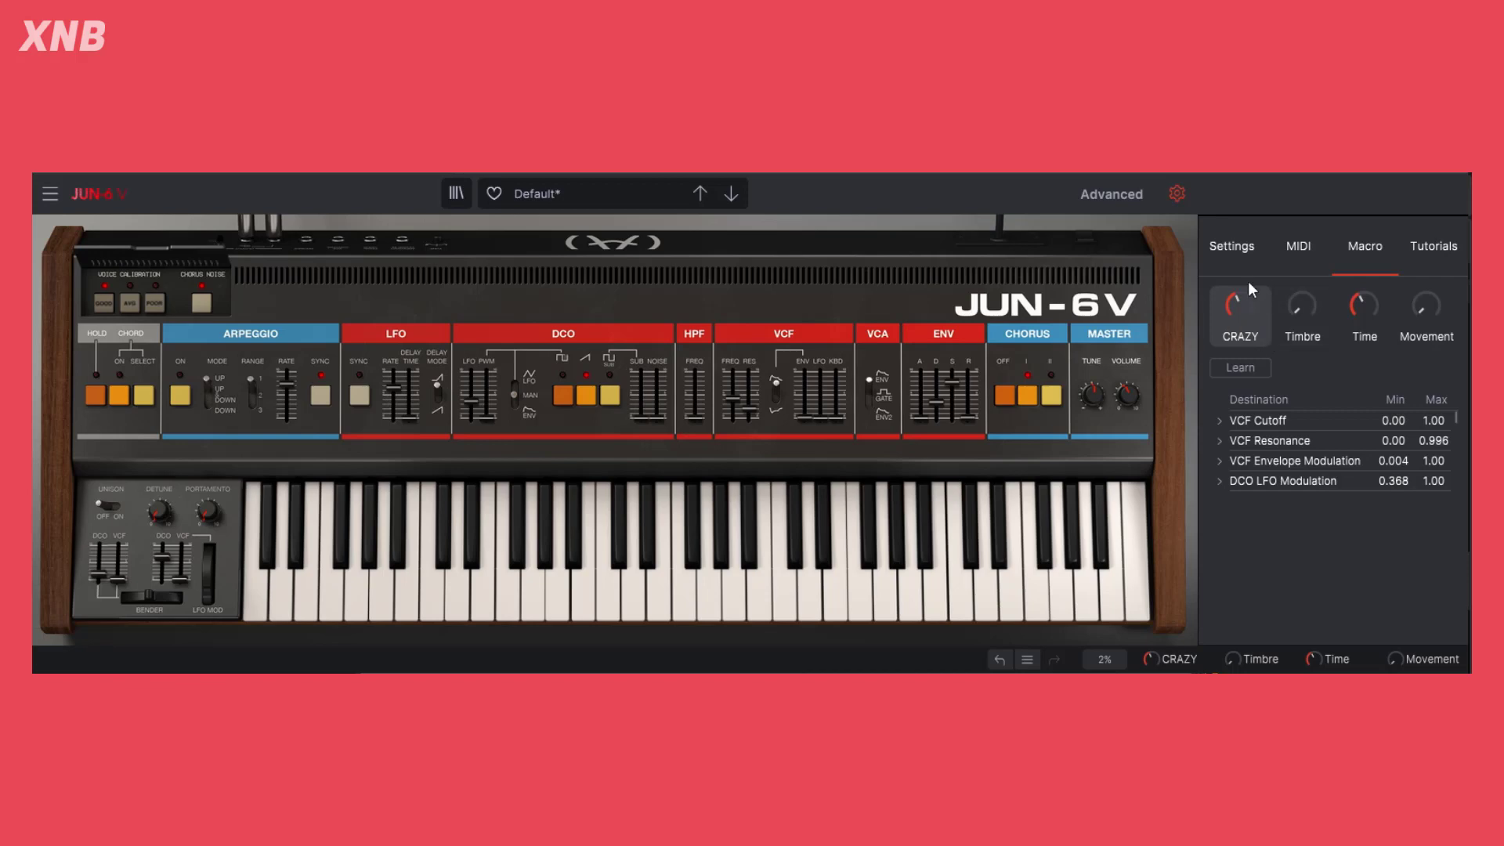
# Look over the preset type categories and the preset browser, return to the instrument view and hide the macro side panel.
pyautogui.click(564, 194)
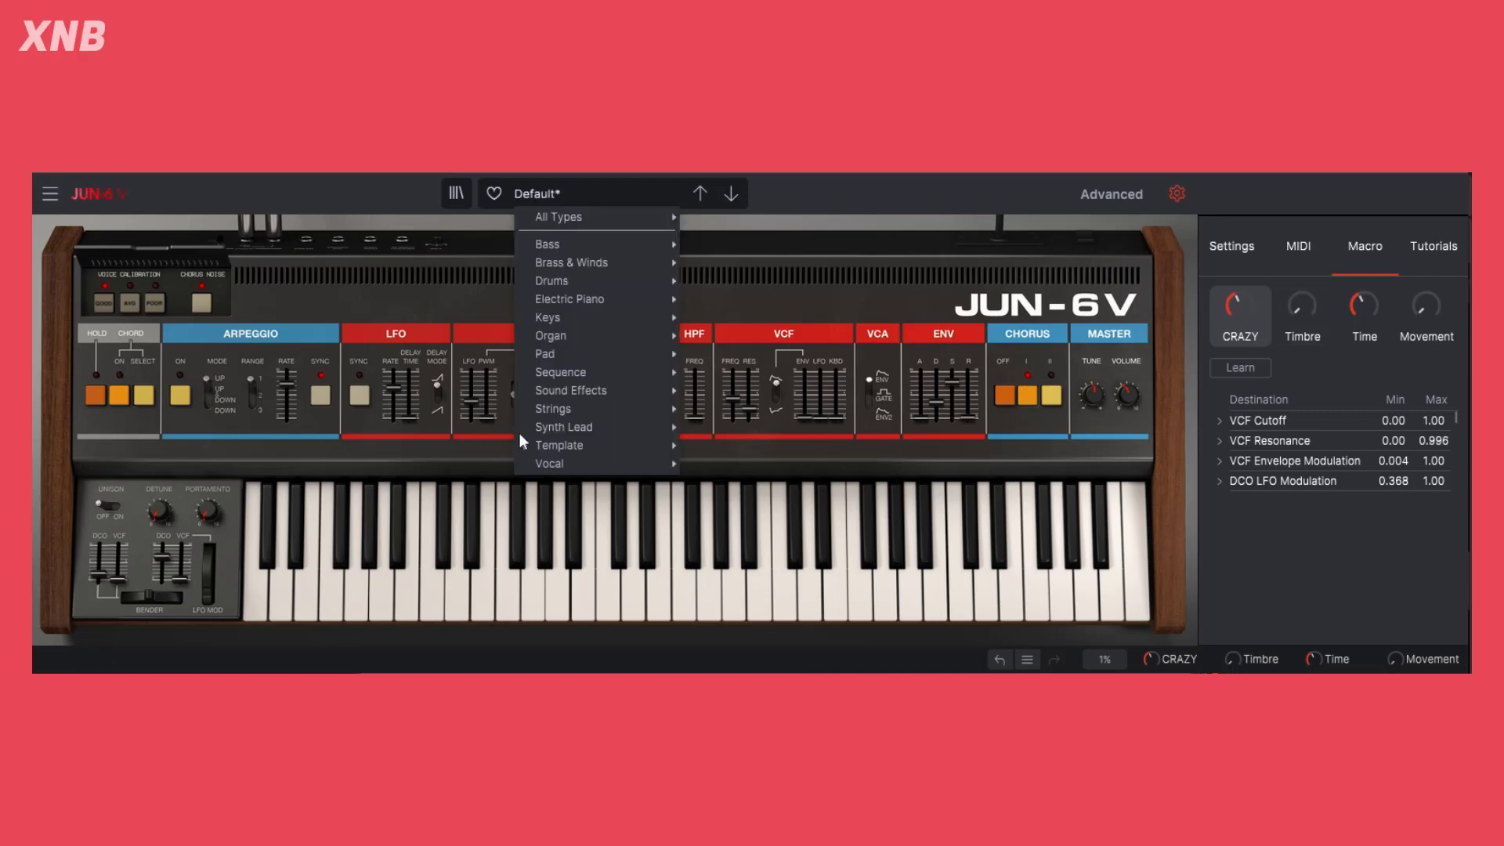
pyautogui.click(478, 229)
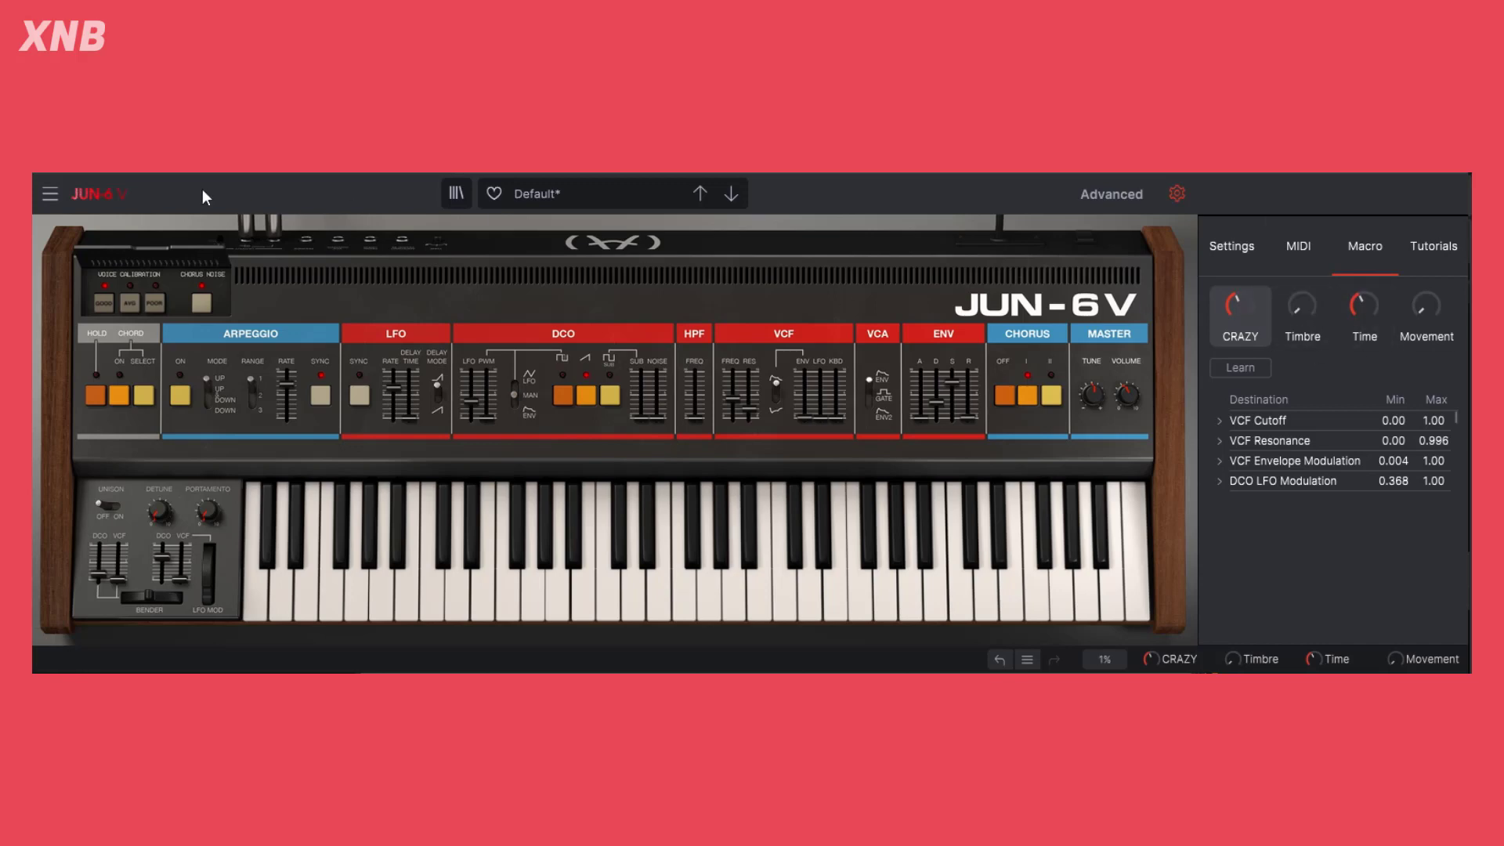
pyautogui.click(452, 200)
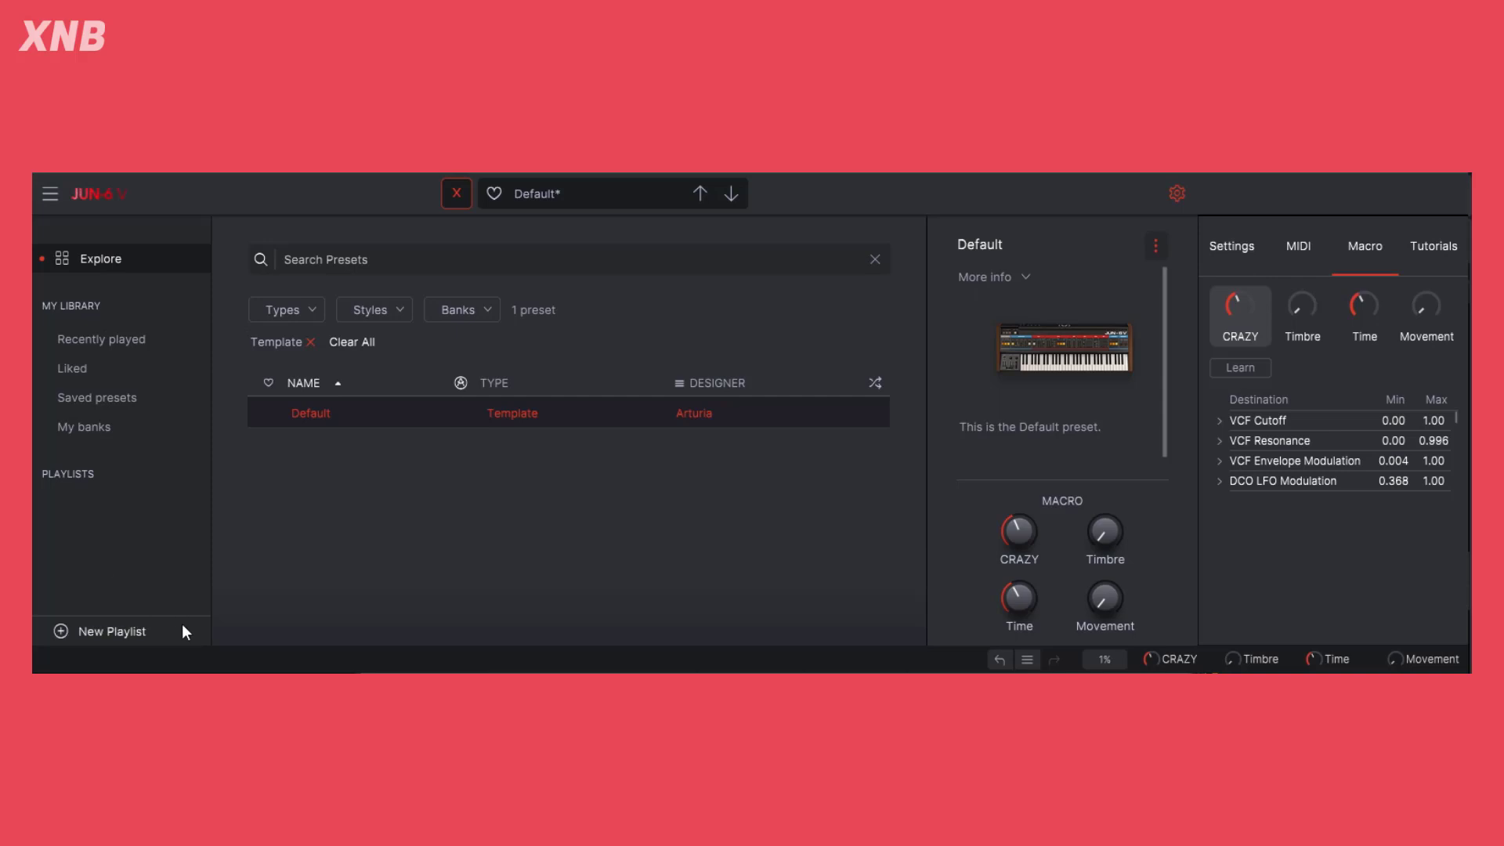
pyautogui.click(457, 192)
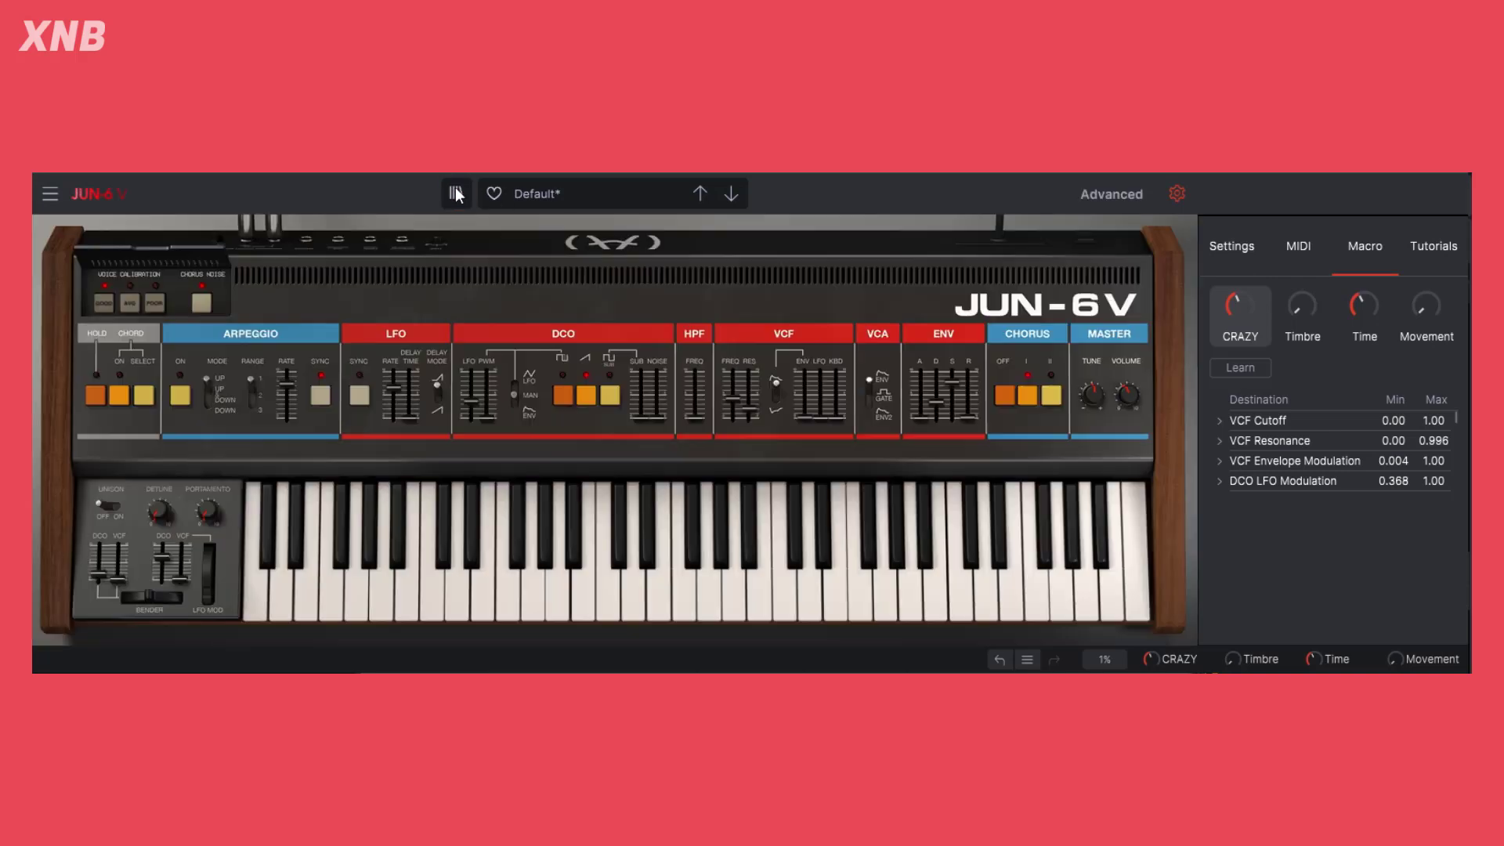
pyautogui.click(1181, 193)
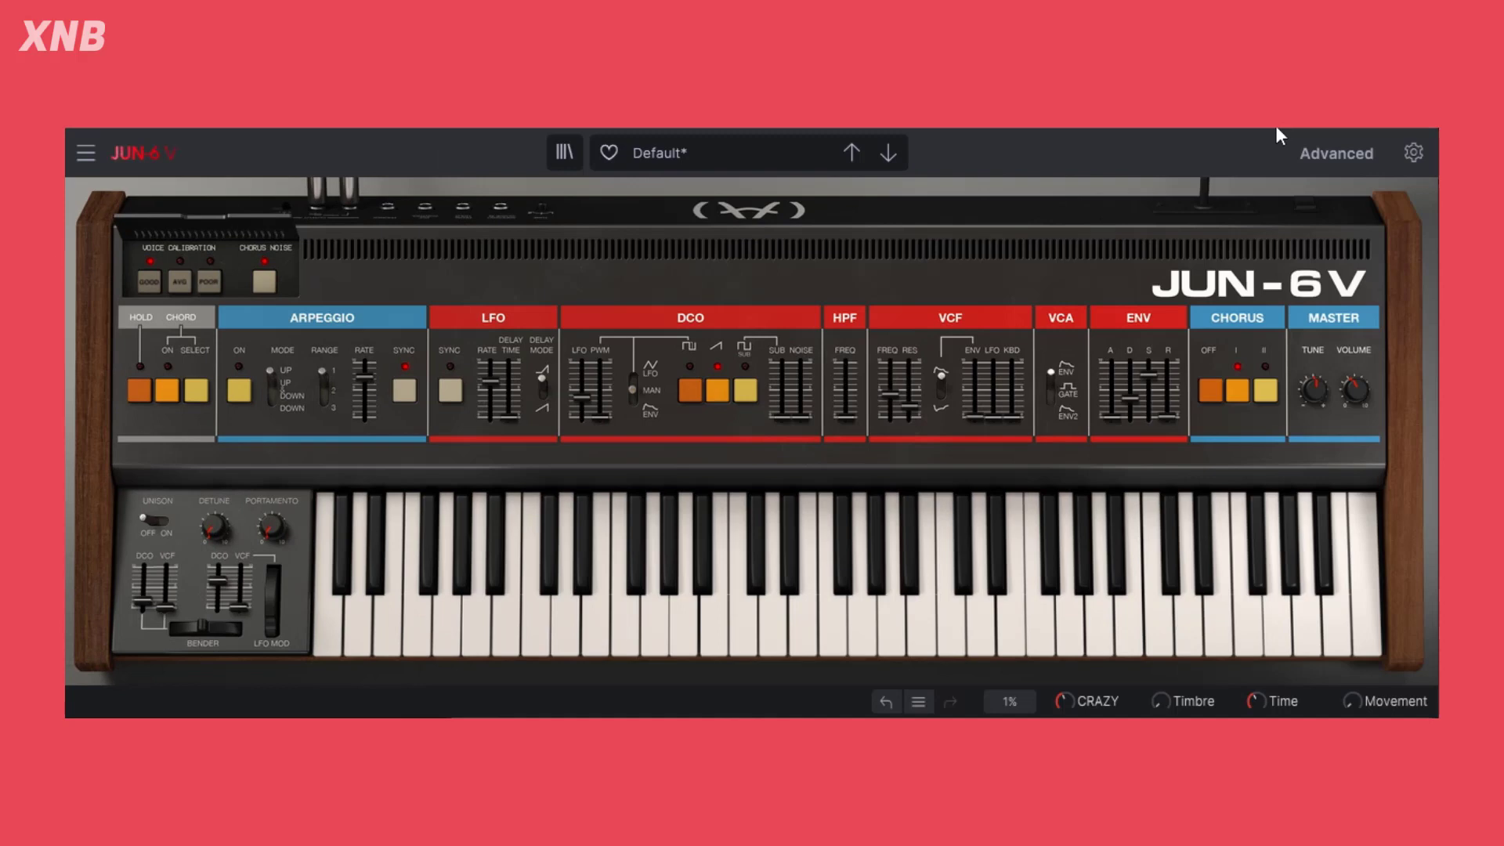